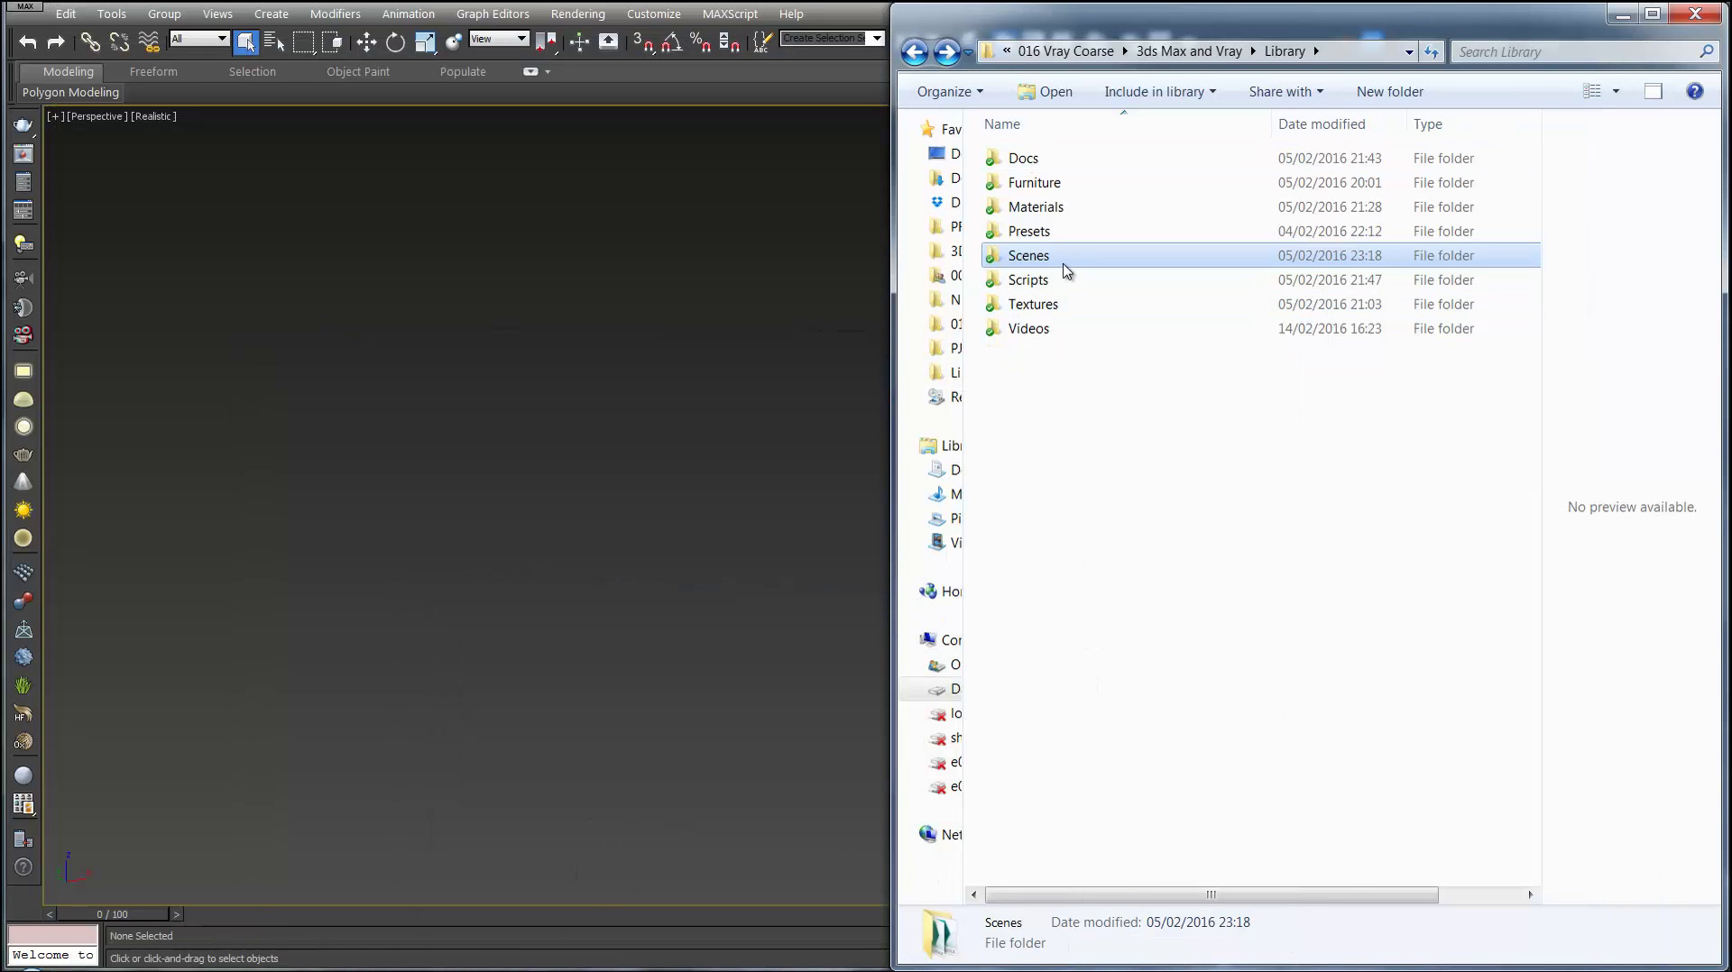
- Open the Studio Set Up scene from the library's Scenes folder in the running 3ds Max session
double_click(1062, 260)
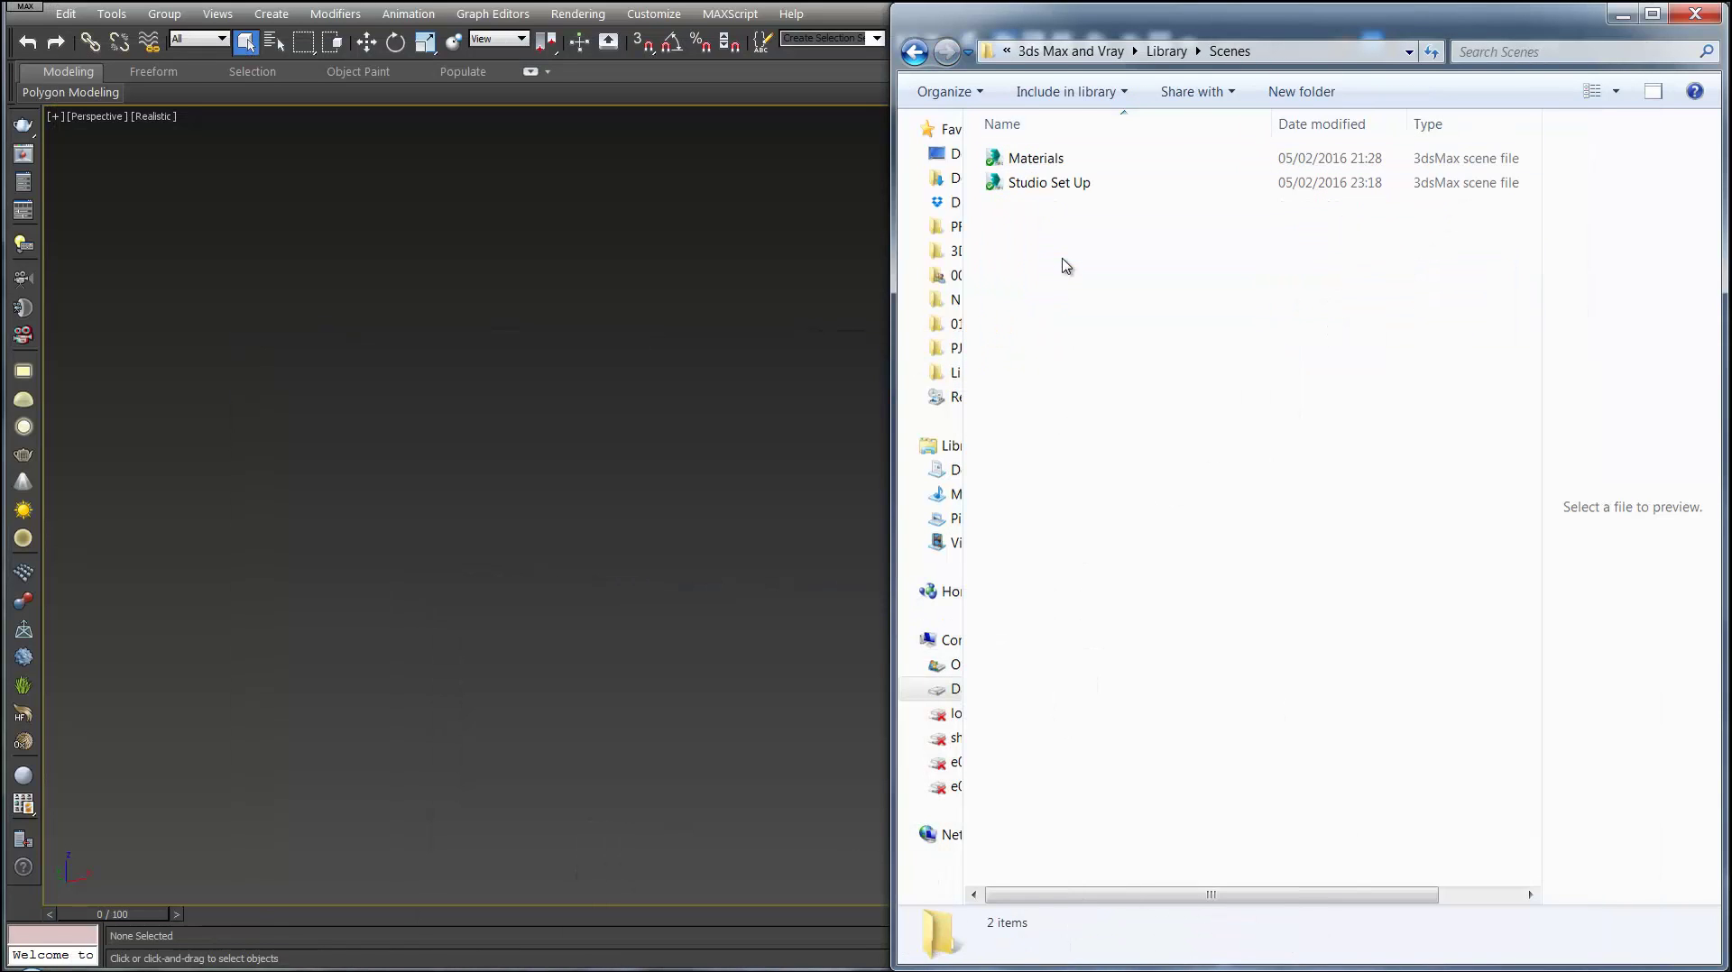
click(1087, 184)
drag(1100, 187, 738, 377)
click(768, 393)
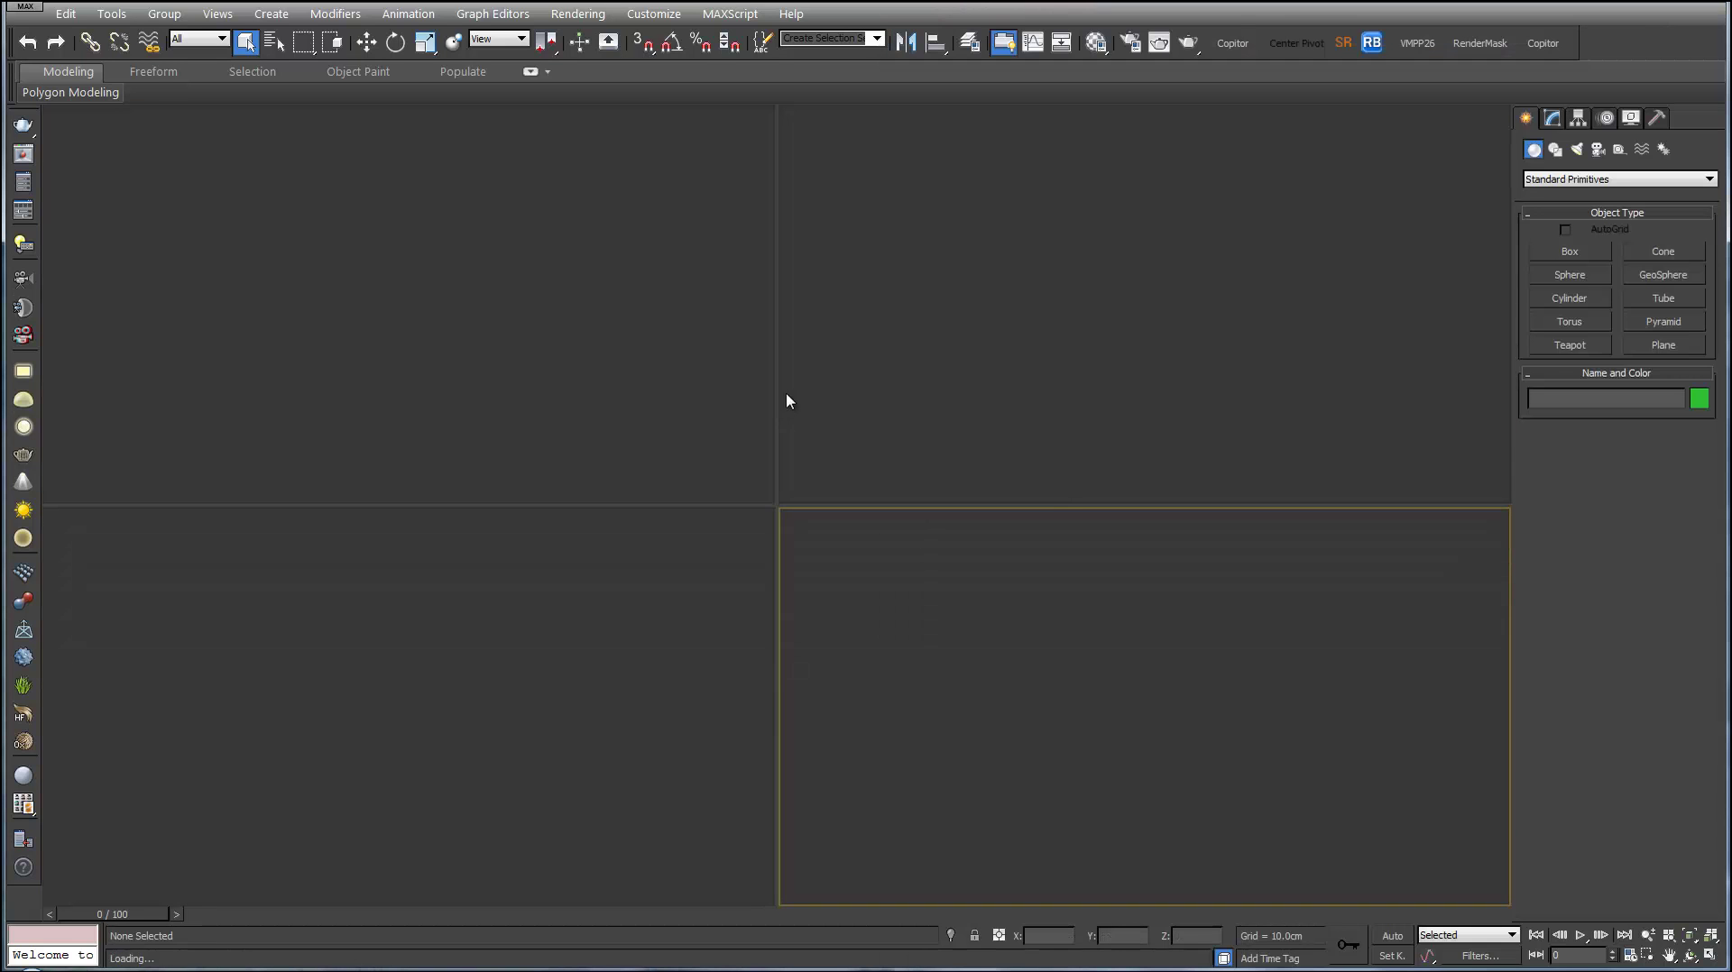
click(861, 658)
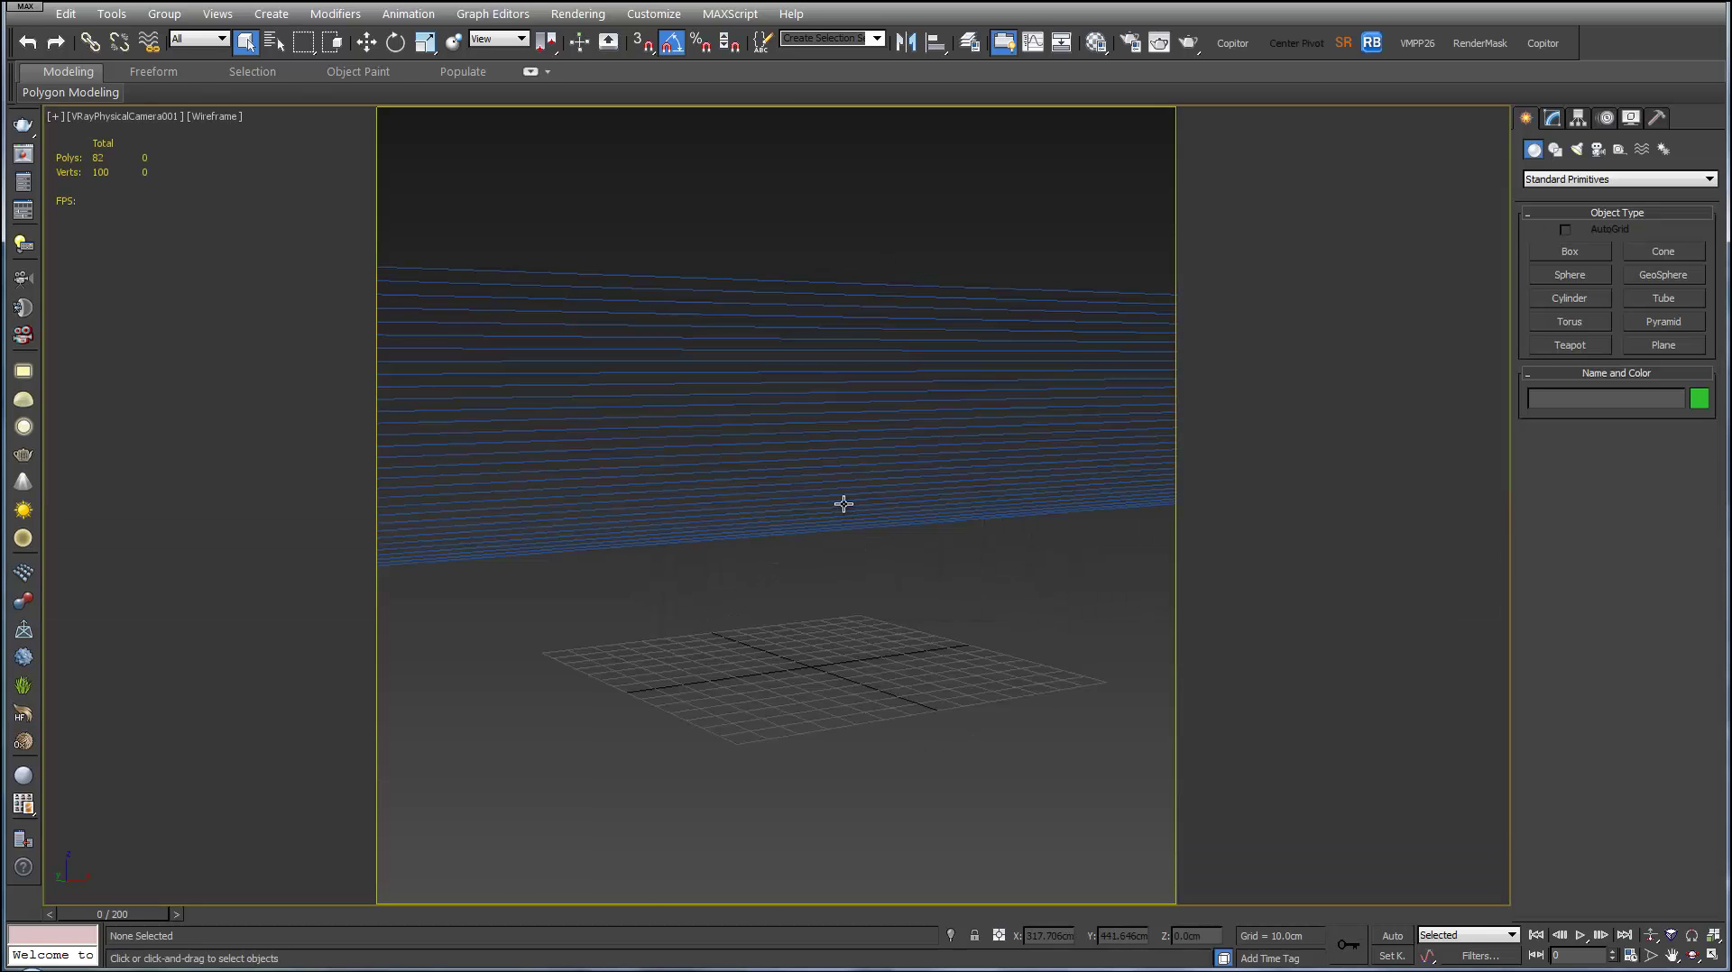
- Check the studio layout from the top view, then test-render the empty studio through the physical camera and dismiss the render
key(t)
scroll(736, 631, down, 8)
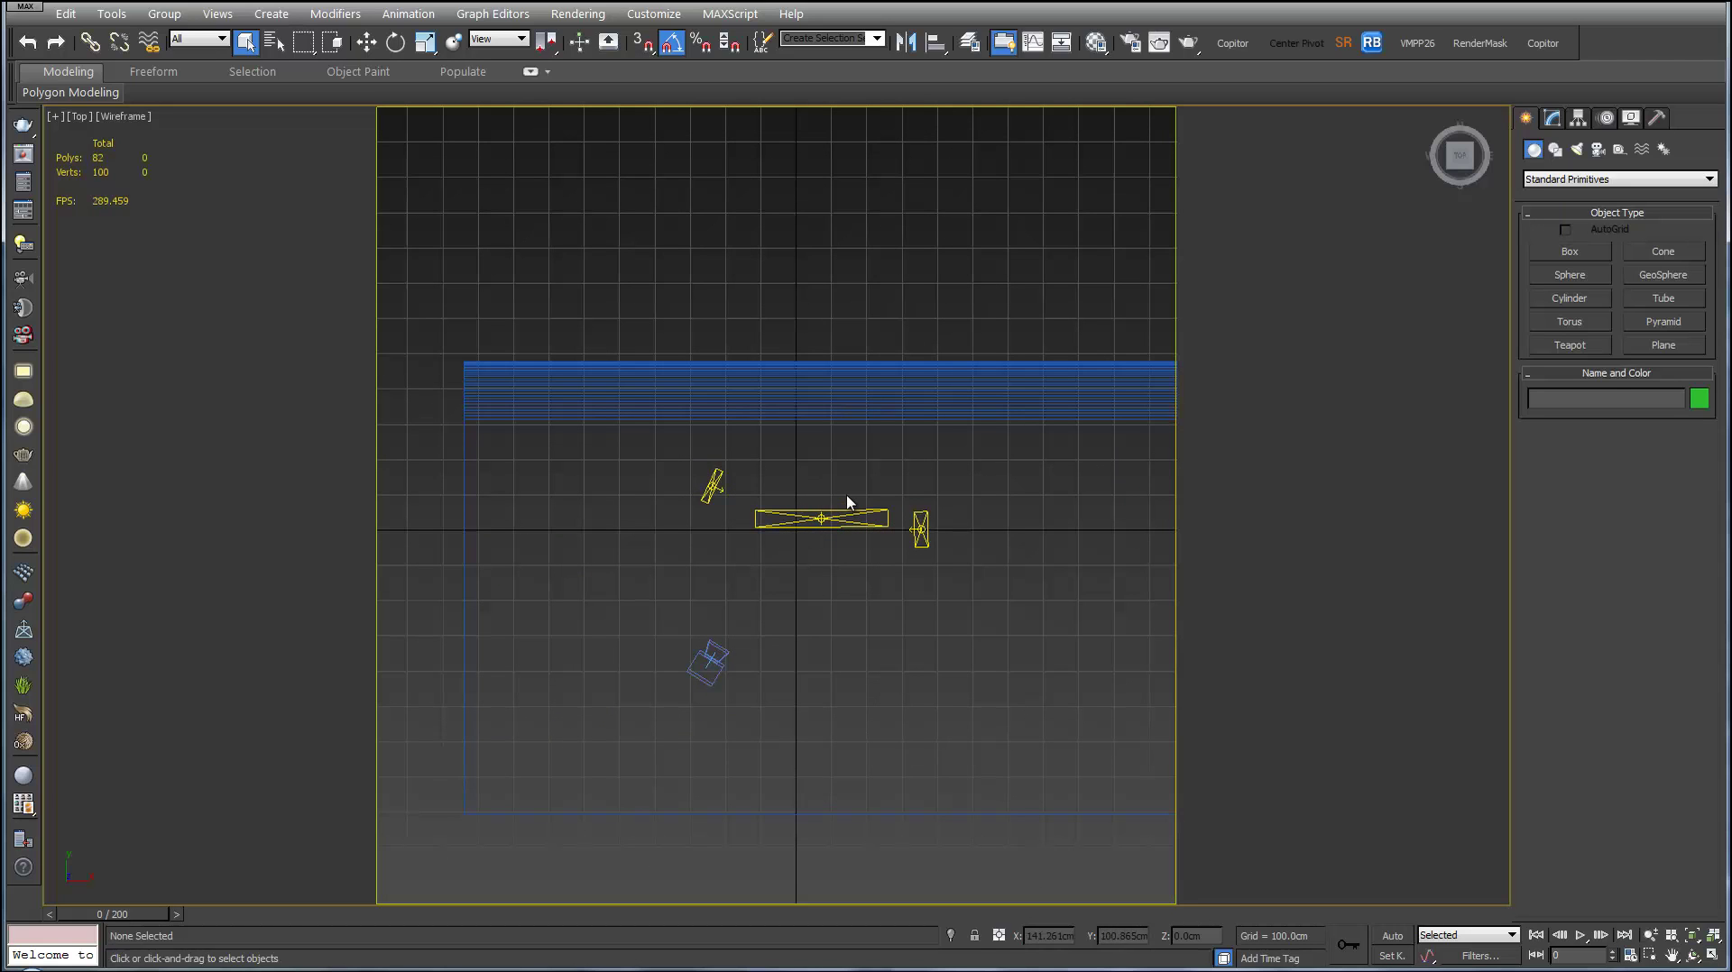
key(c)
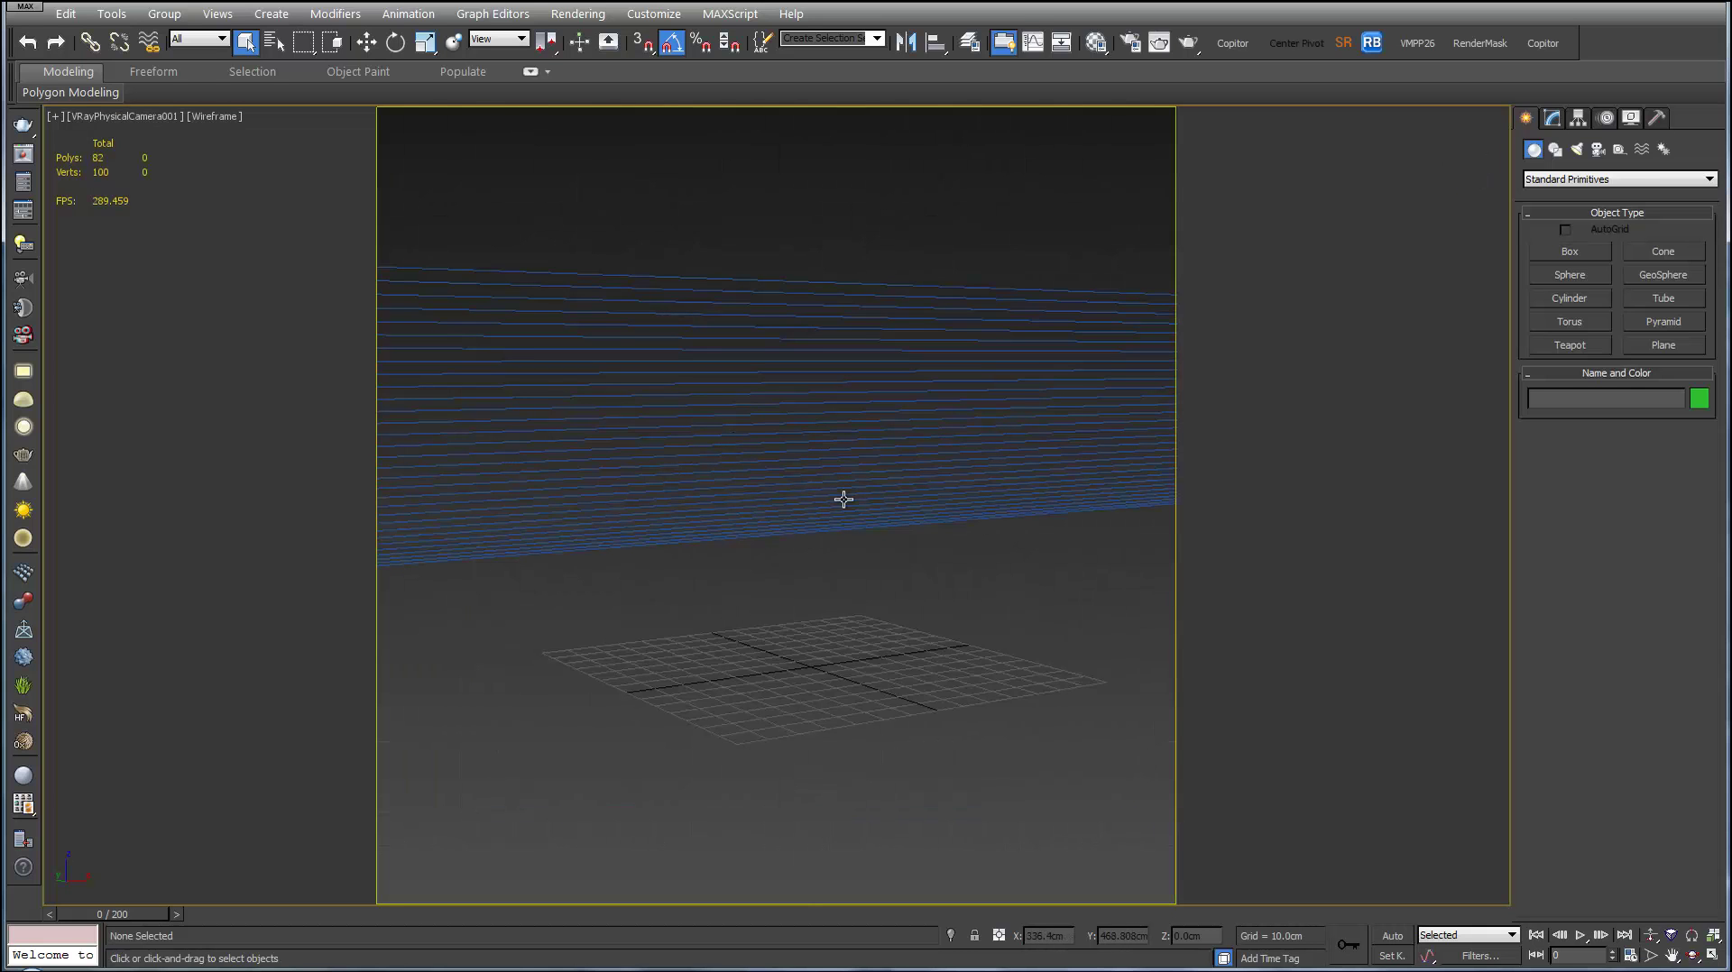
click(1187, 43)
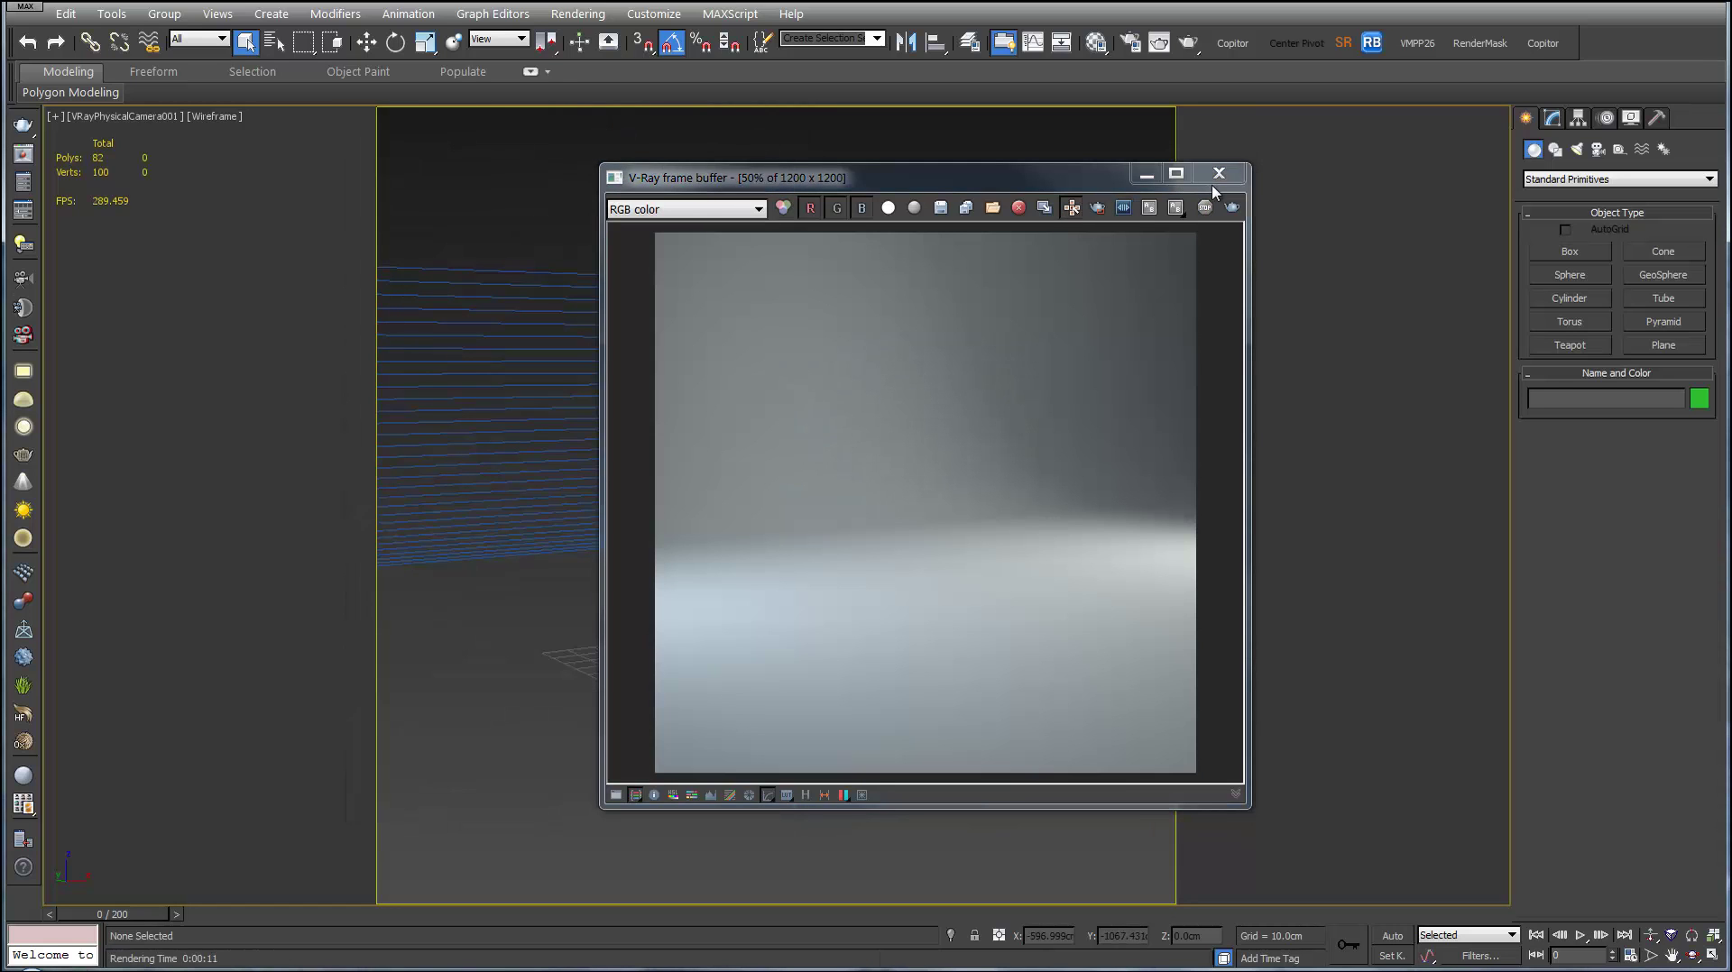
click(1218, 174)
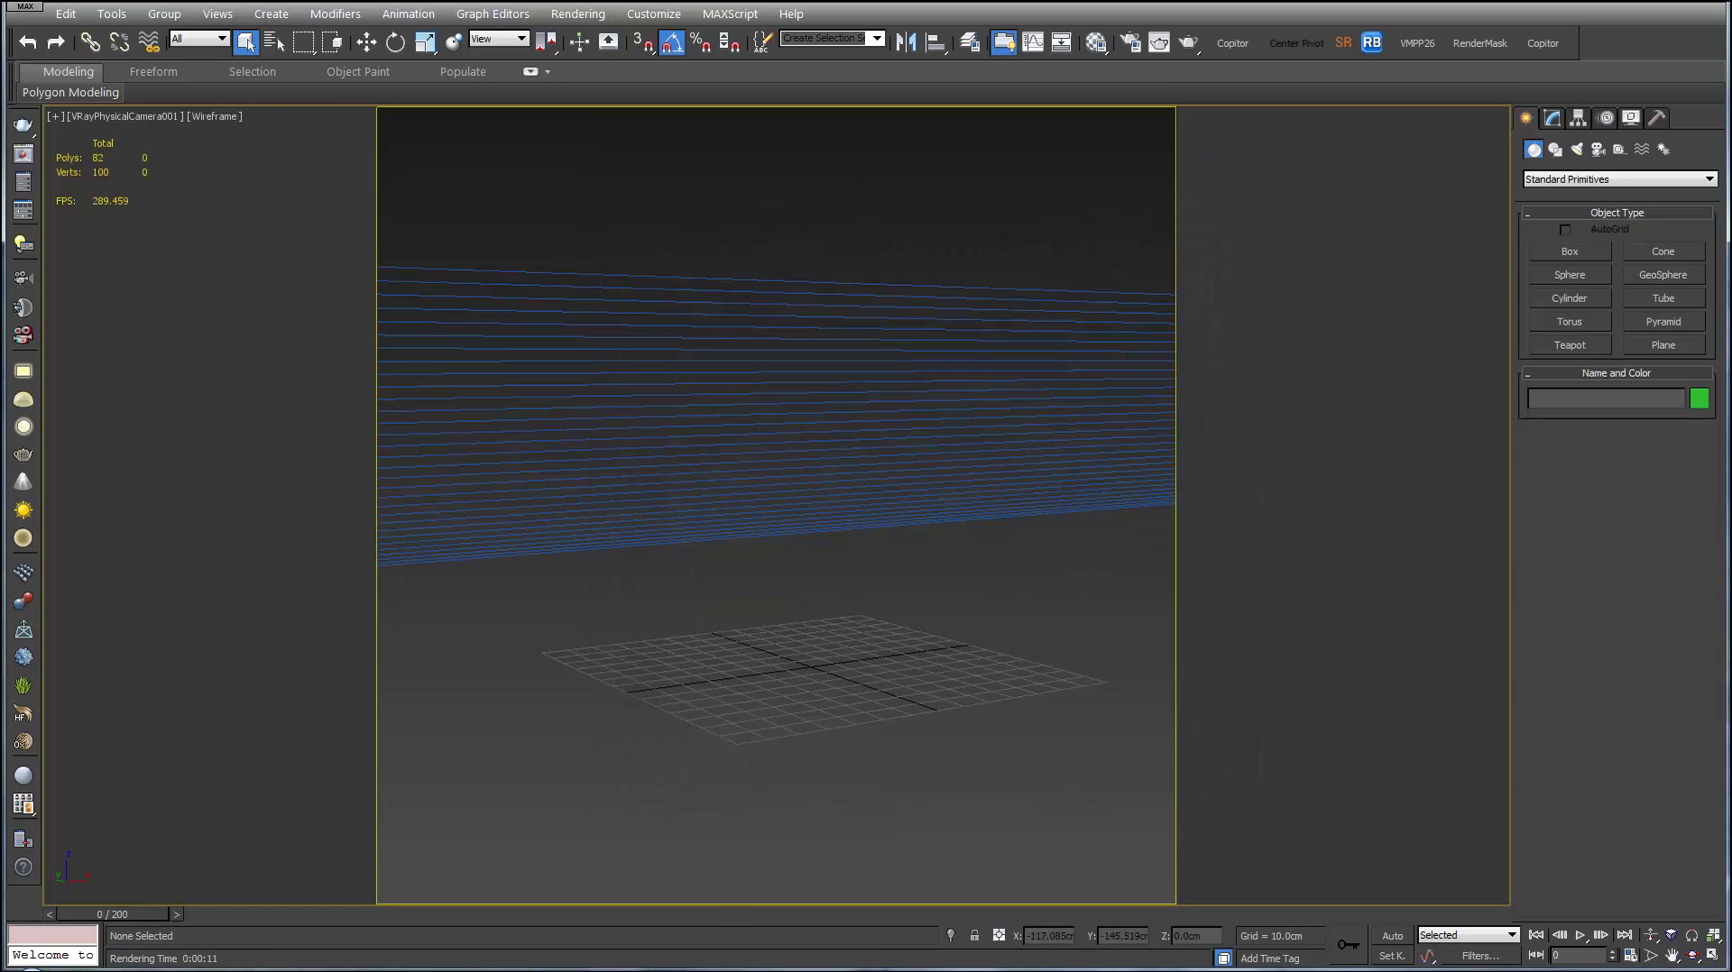
- Switch to the file explorer and select the Bonaldo 3ds Max scene file in the library's Furniture folder
key(alt+Tab)
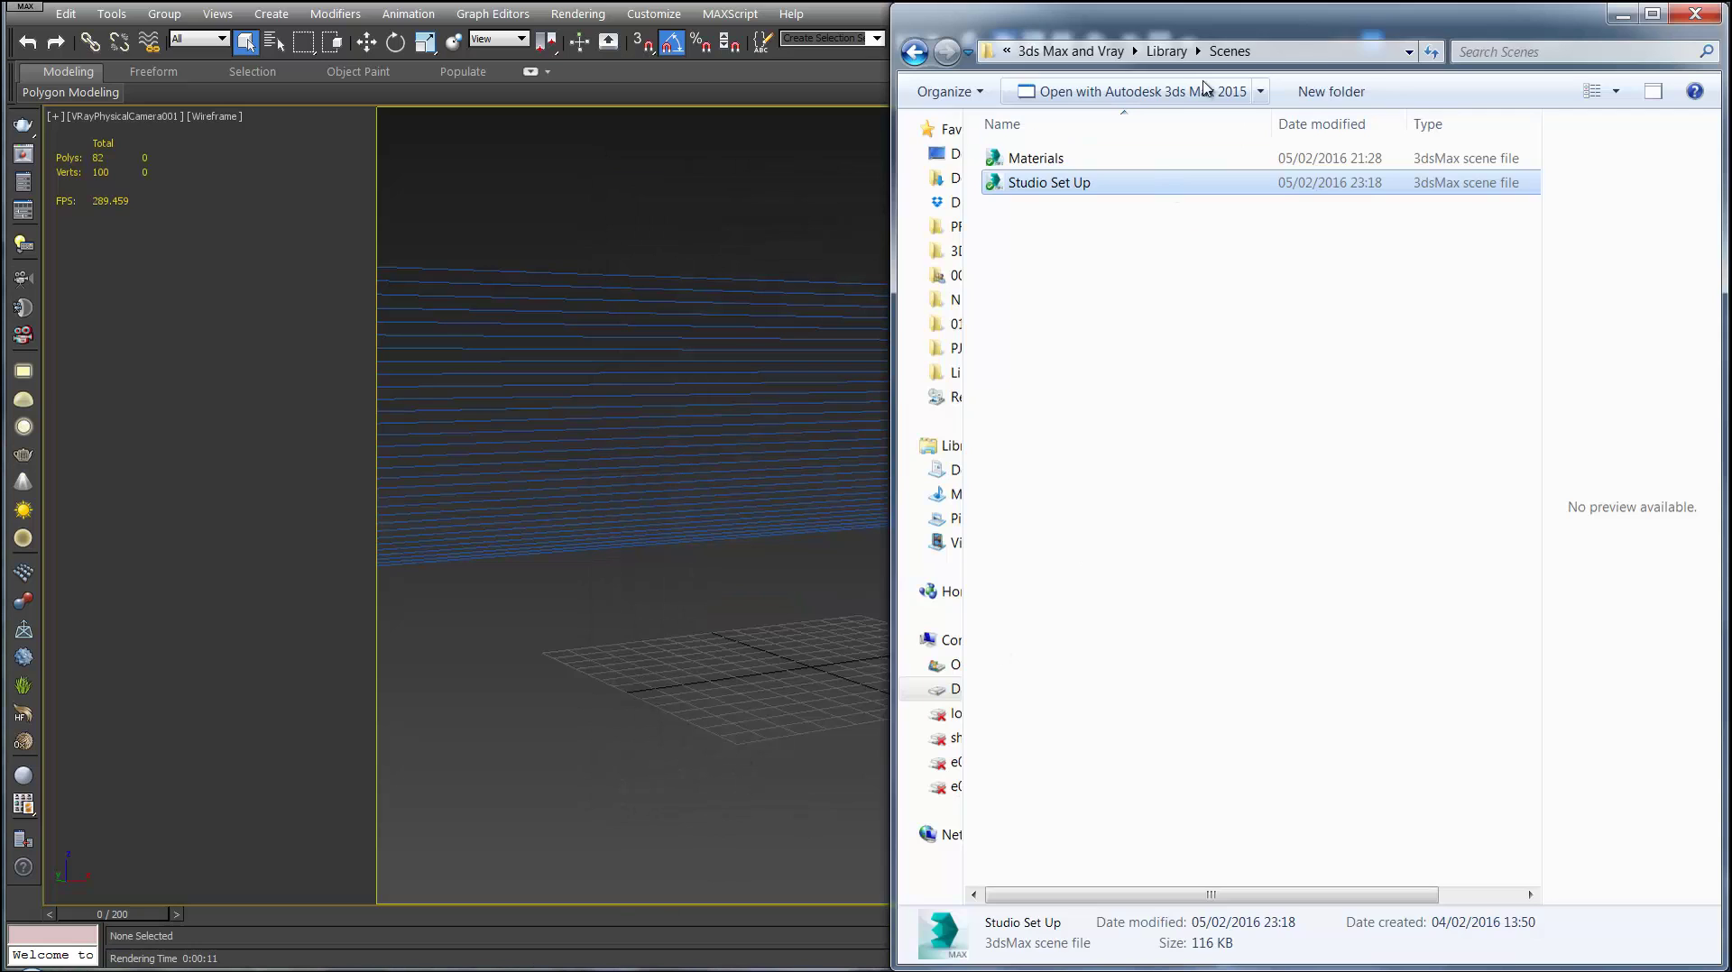
click(1172, 51)
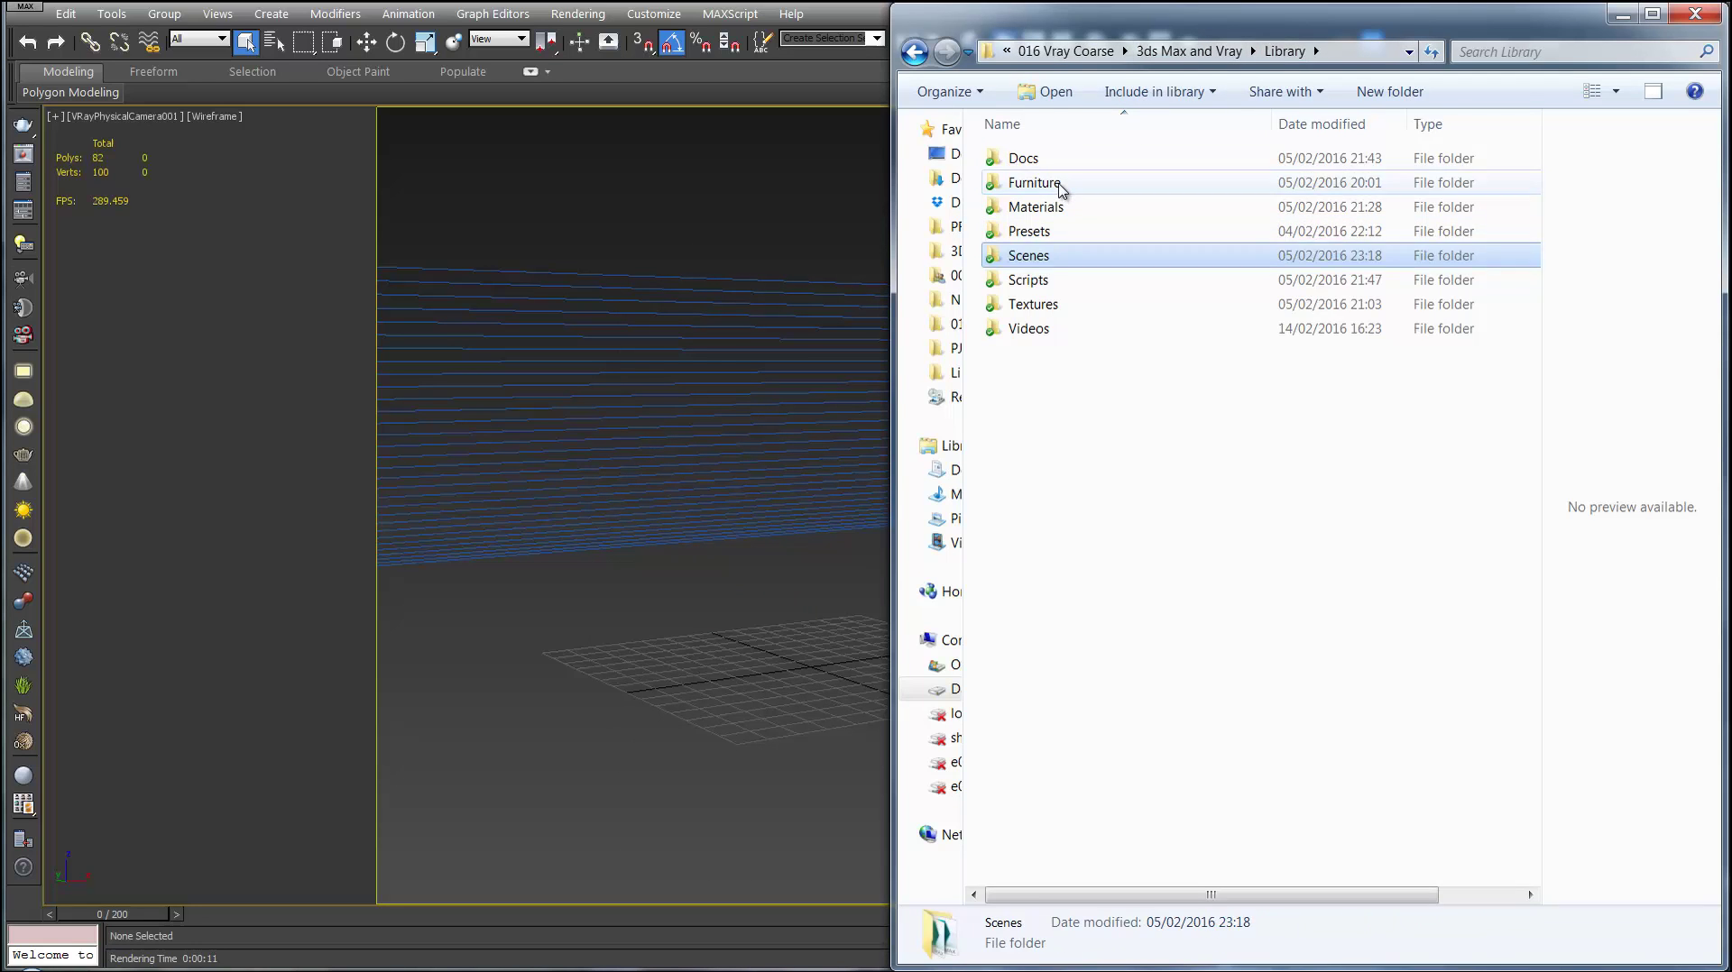
double_click(1034, 183)
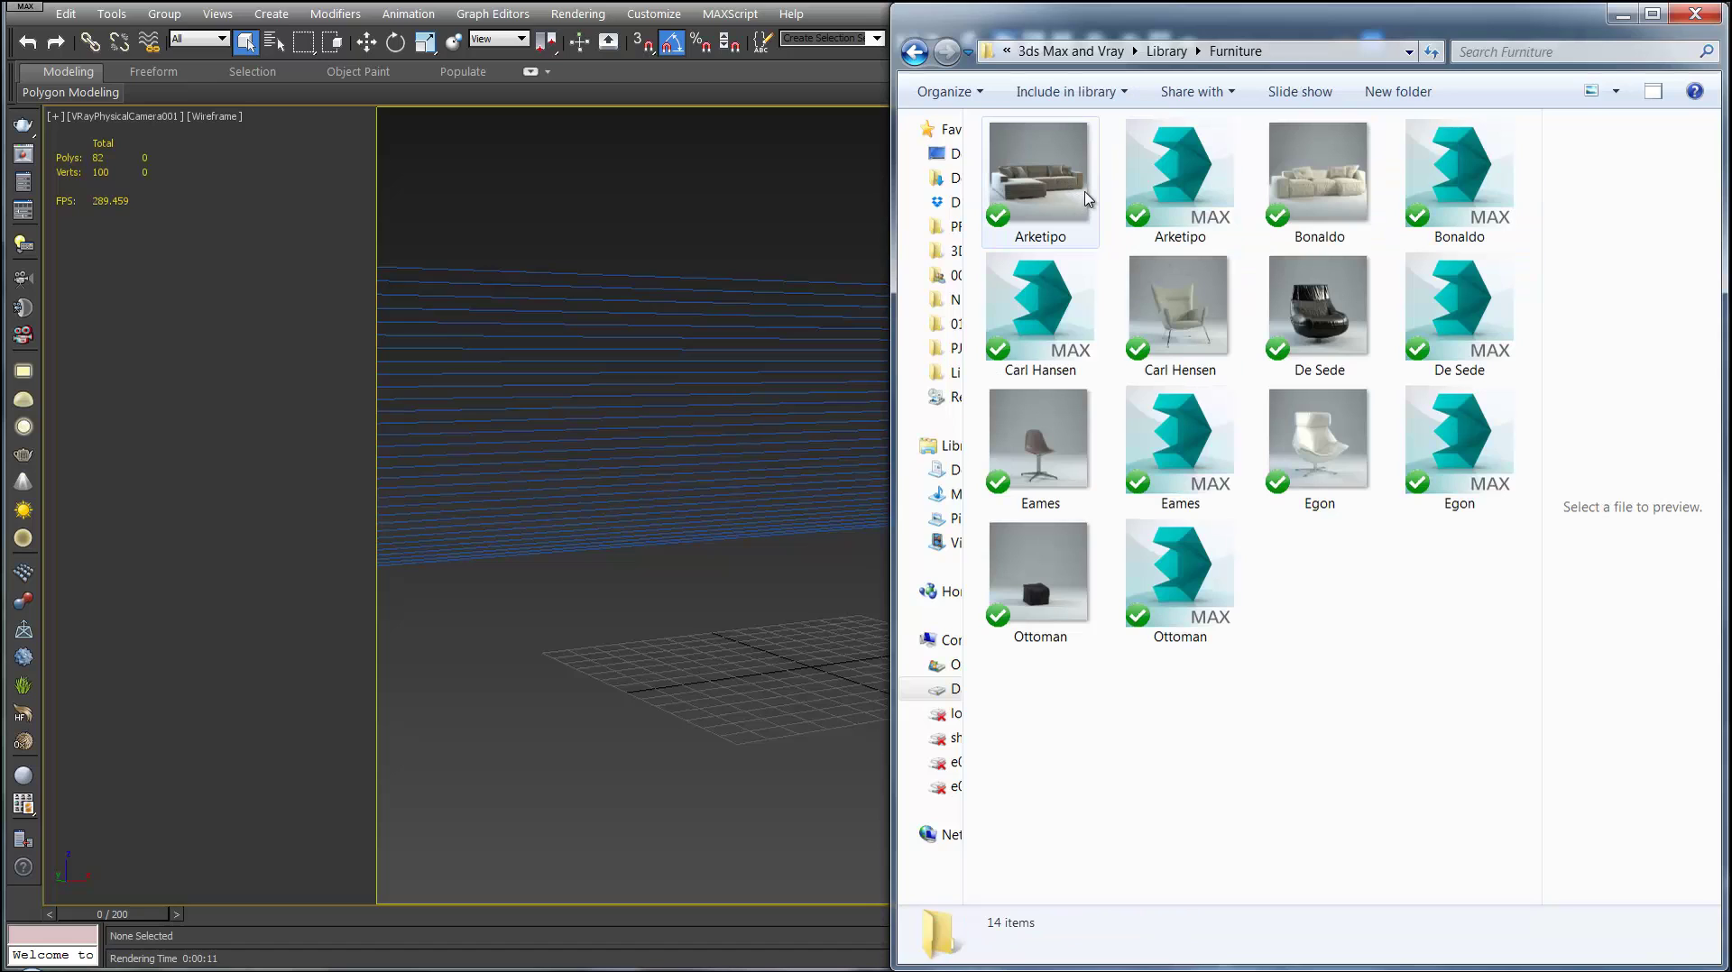
click(1299, 213)
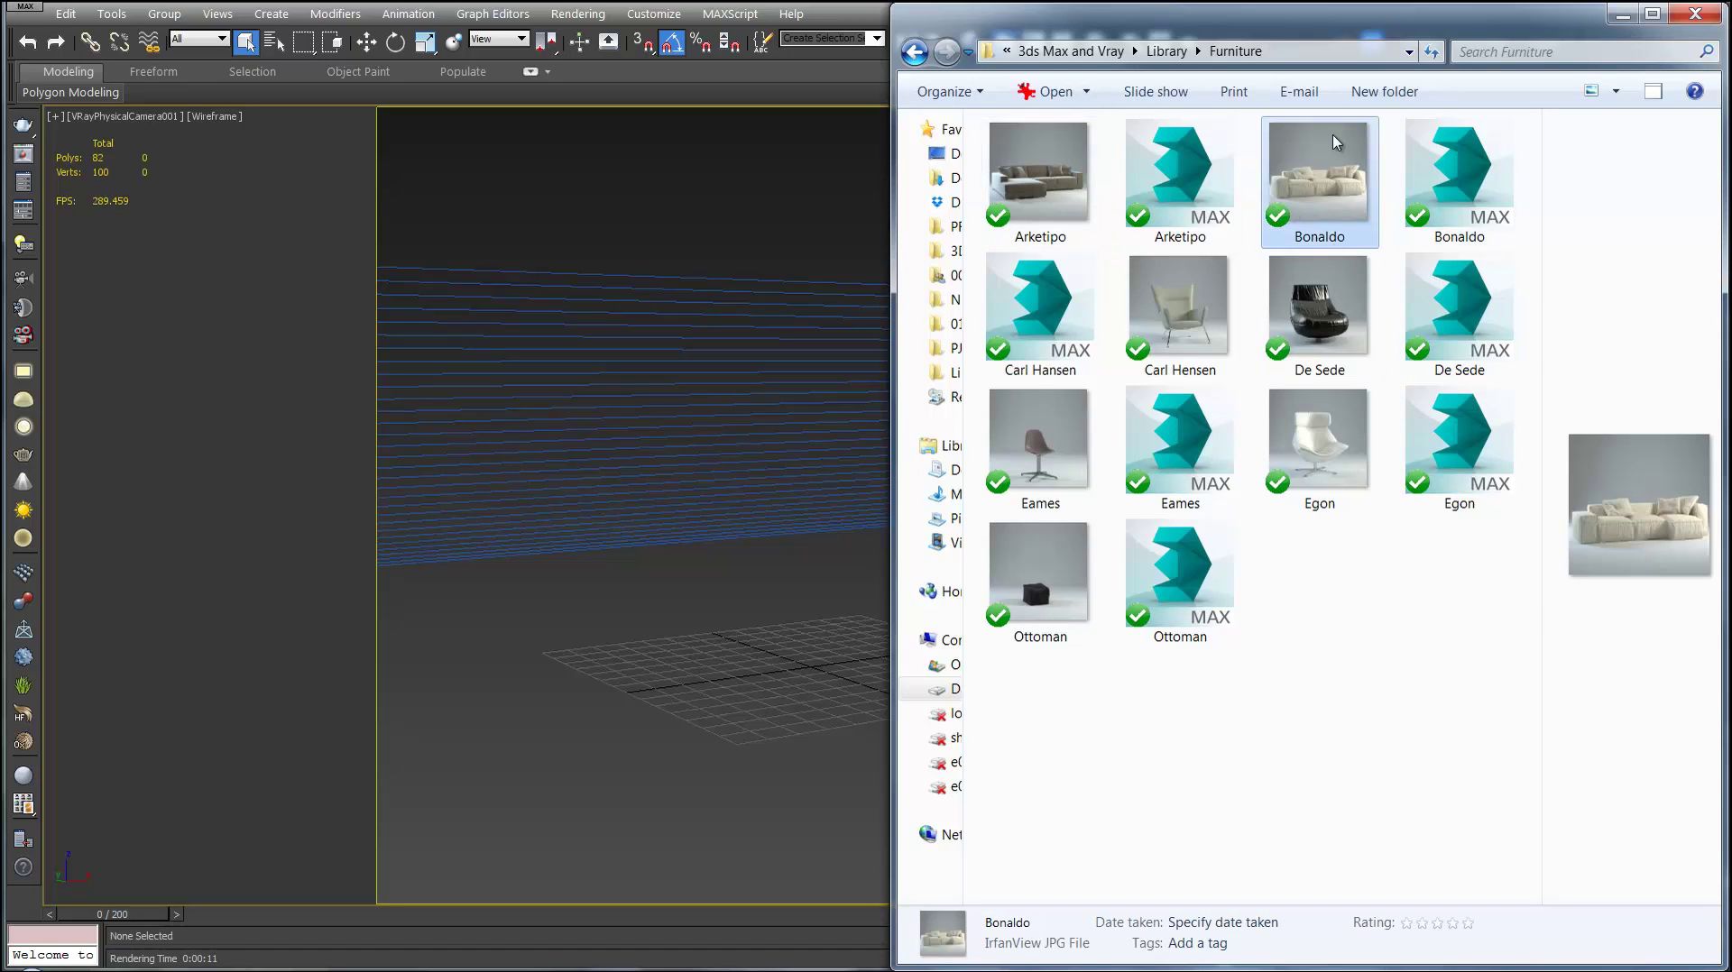
key(Right)
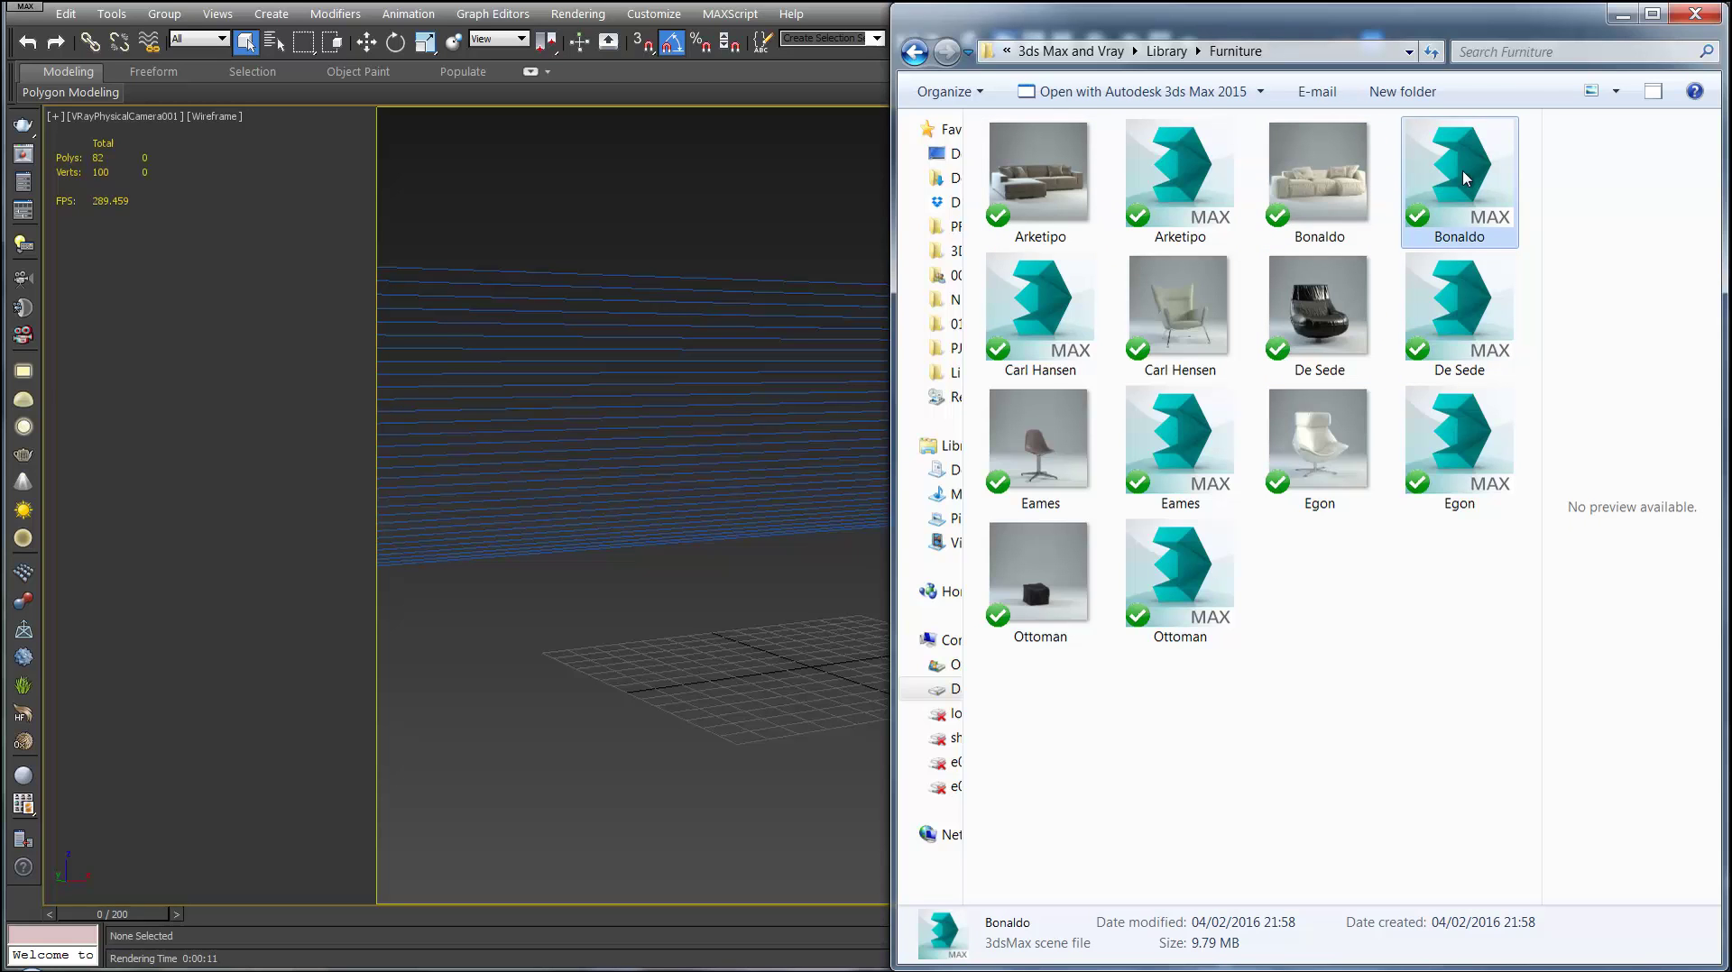
- Open the Bonaldo sofa scene in a second, empty 3ds Max session
drag(1464, 178, 577, 789)
click(240, 865)
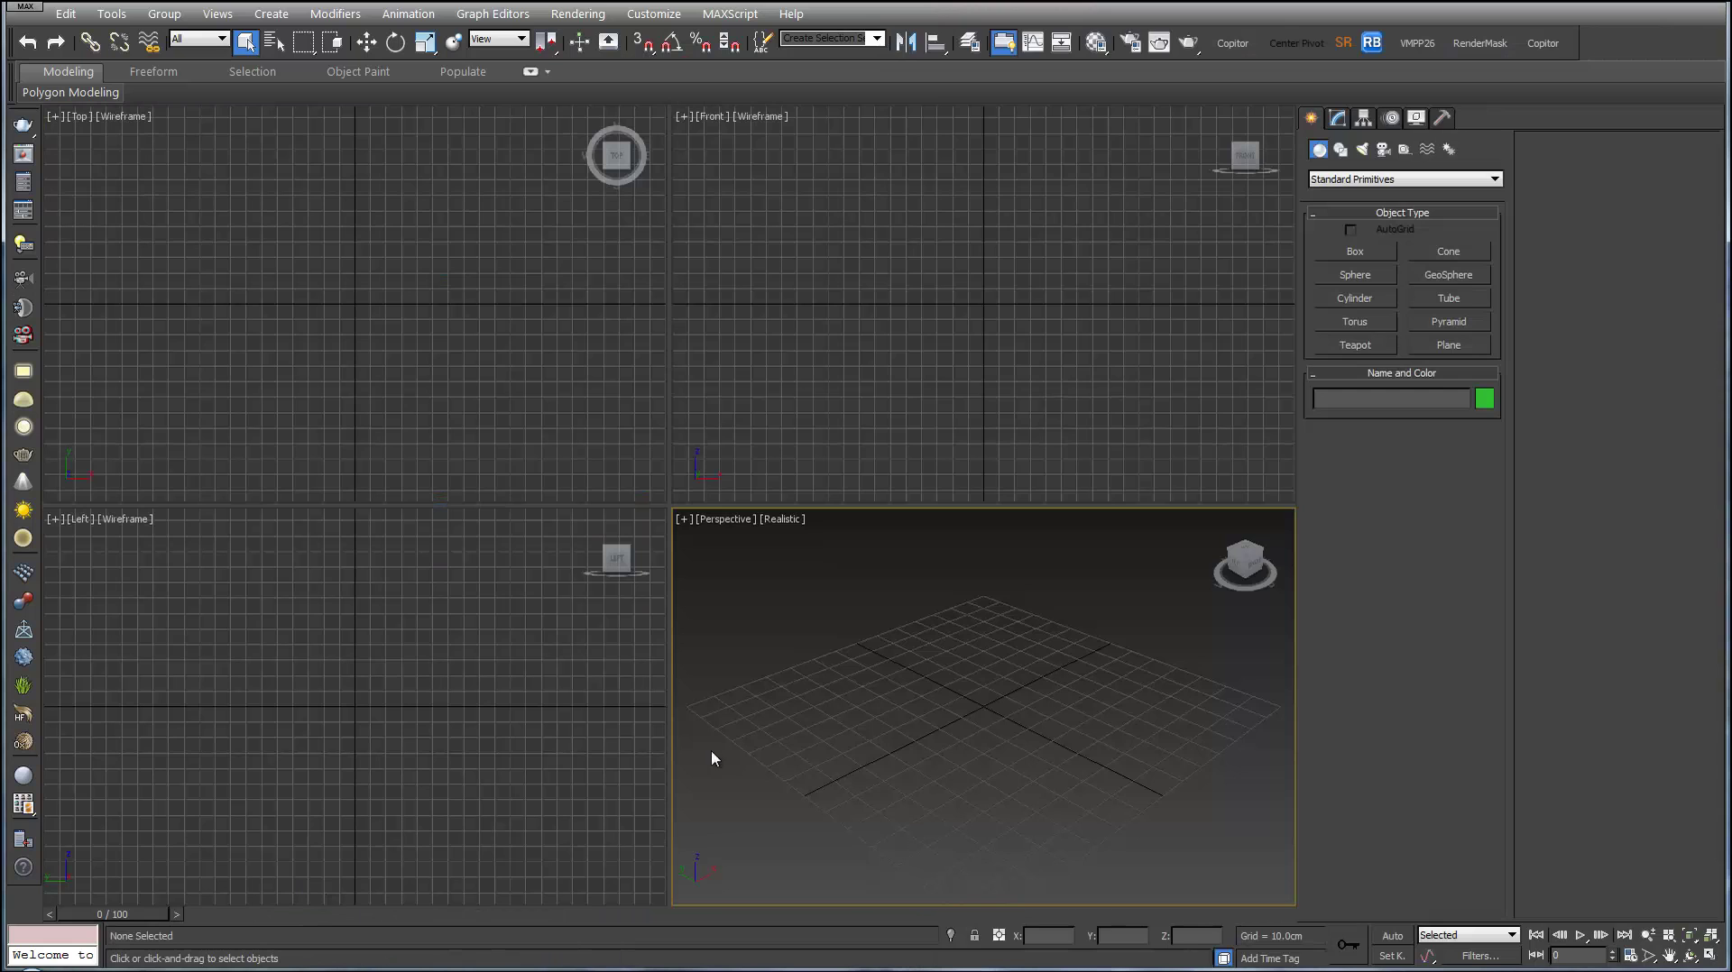
key(alt+Tab)
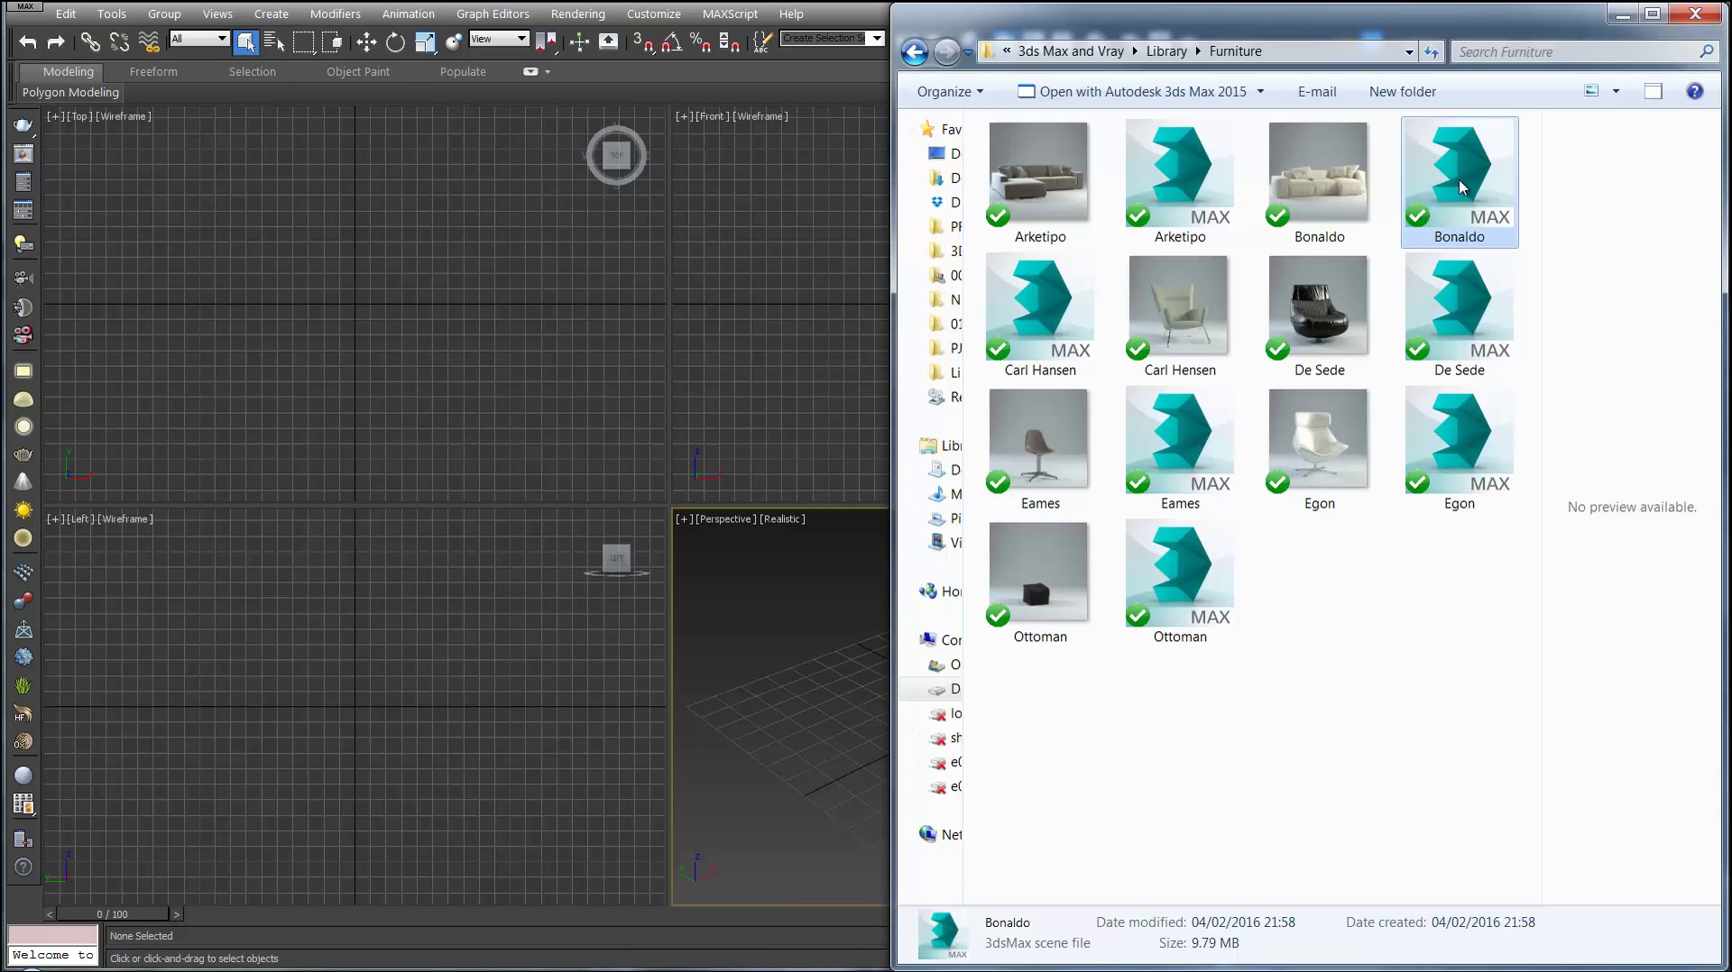
drag(1459, 180, 593, 402)
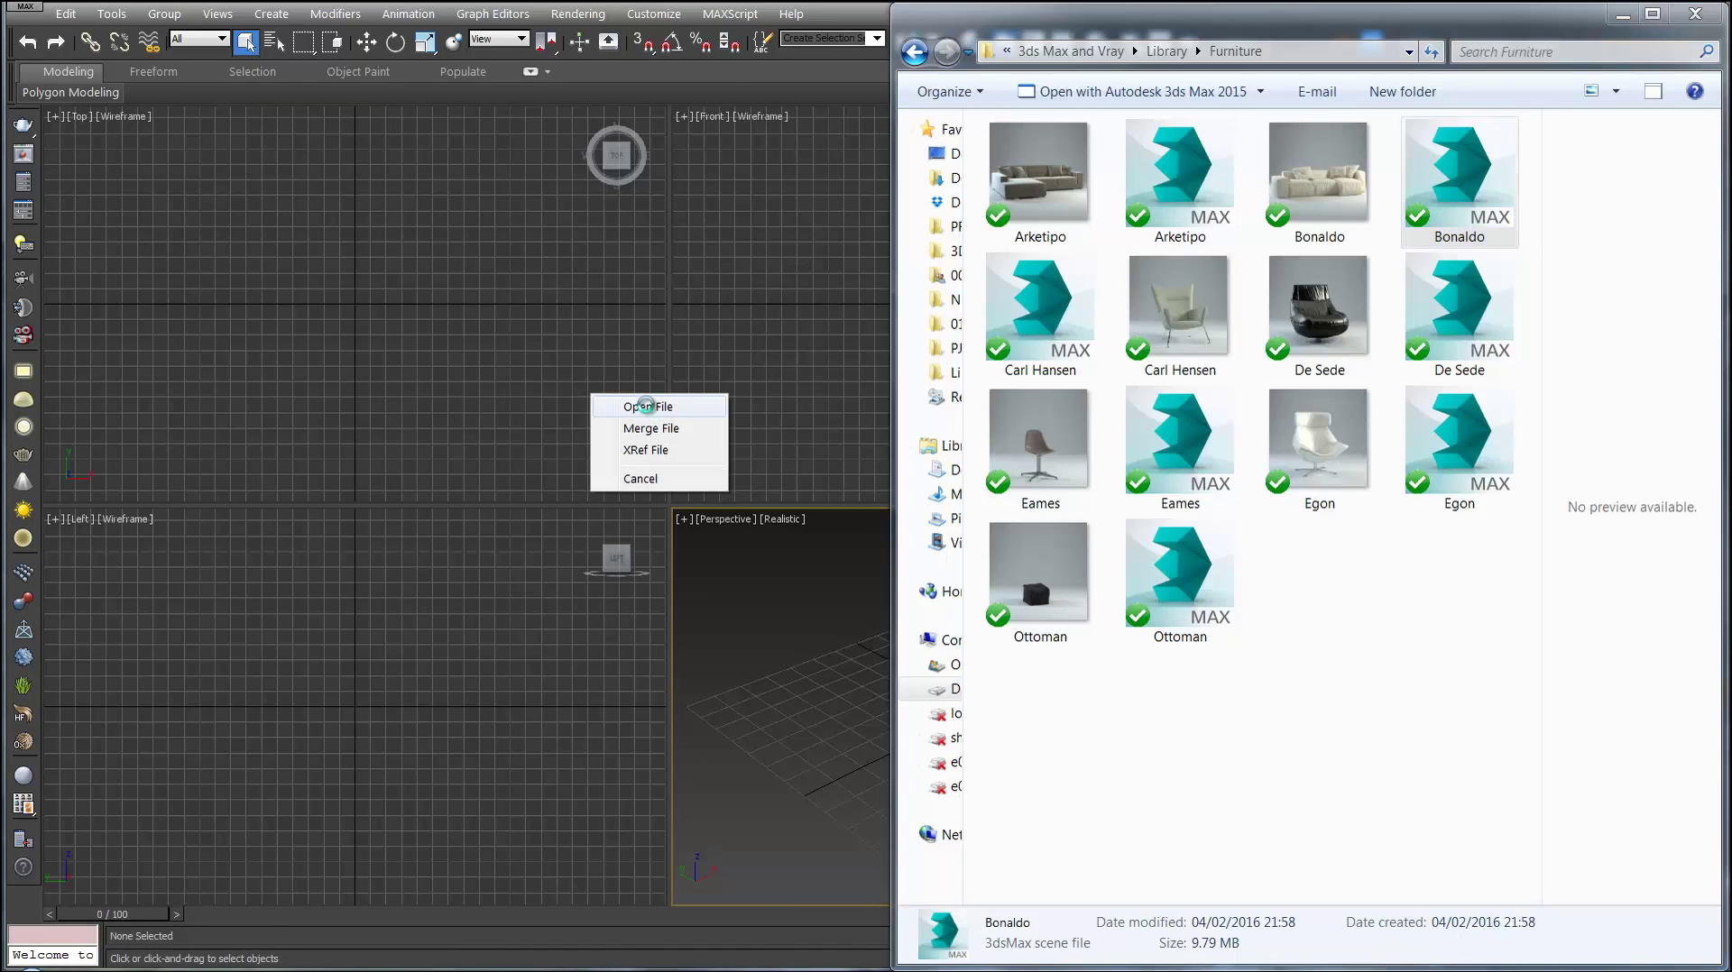
click(644, 402)
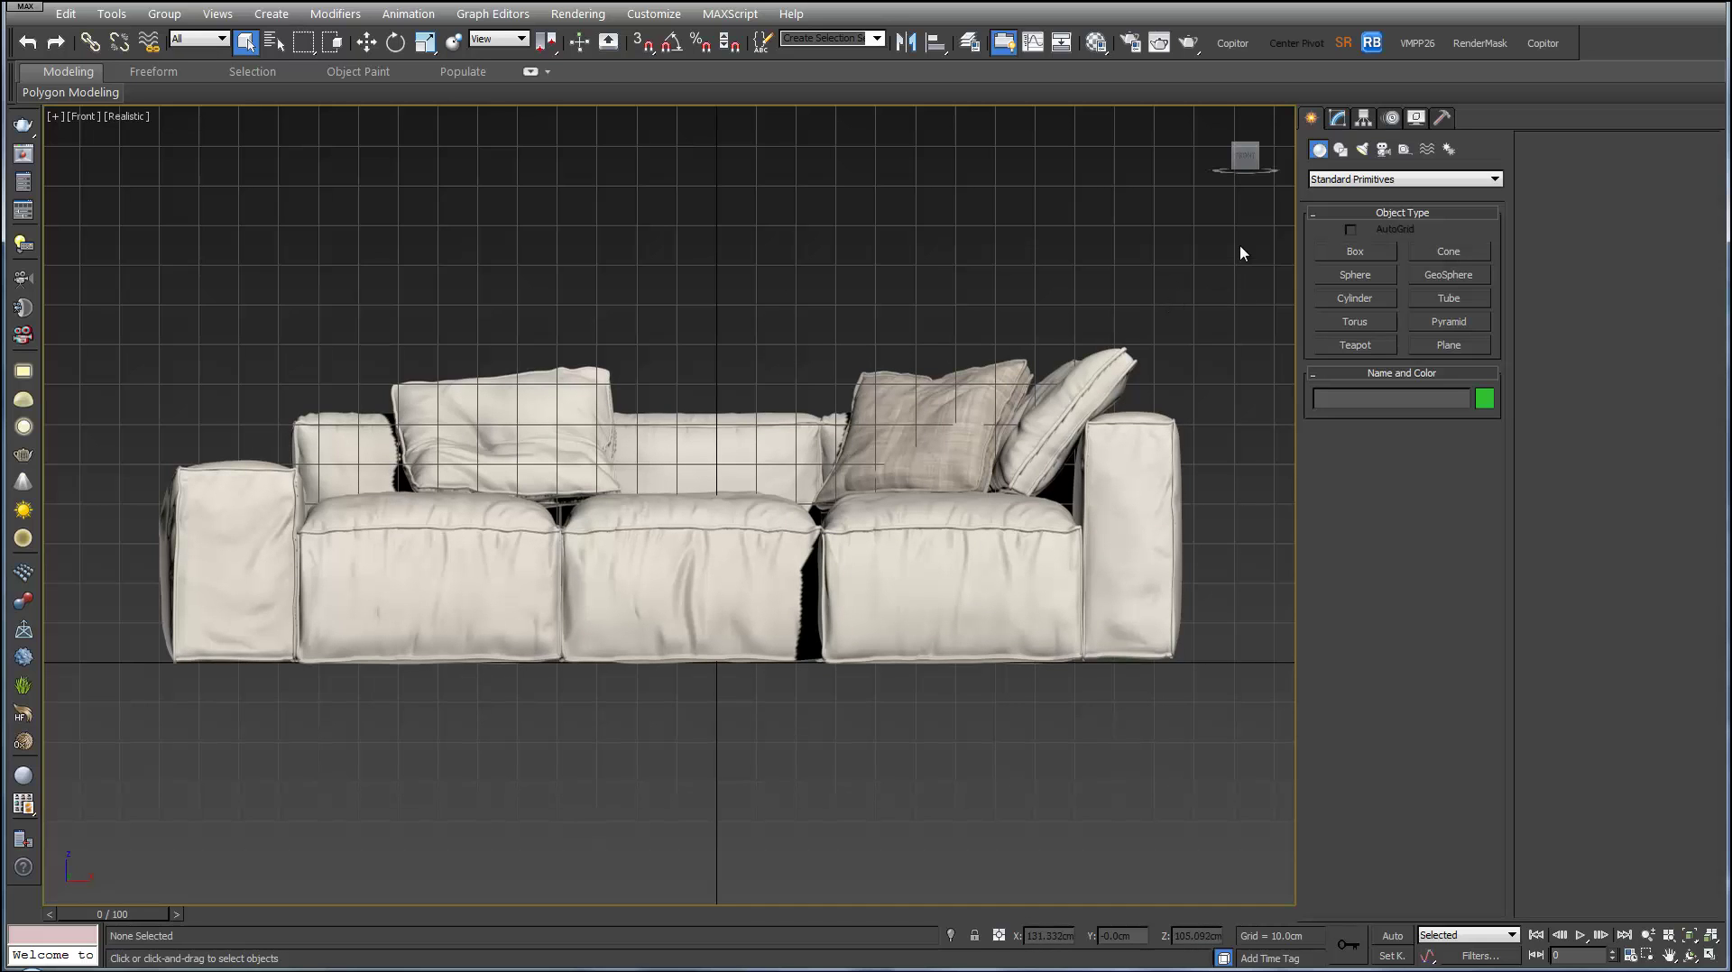
- Select the whole sofa and copy it into the first Copitor slot
drag(722, 642, 121, 835)
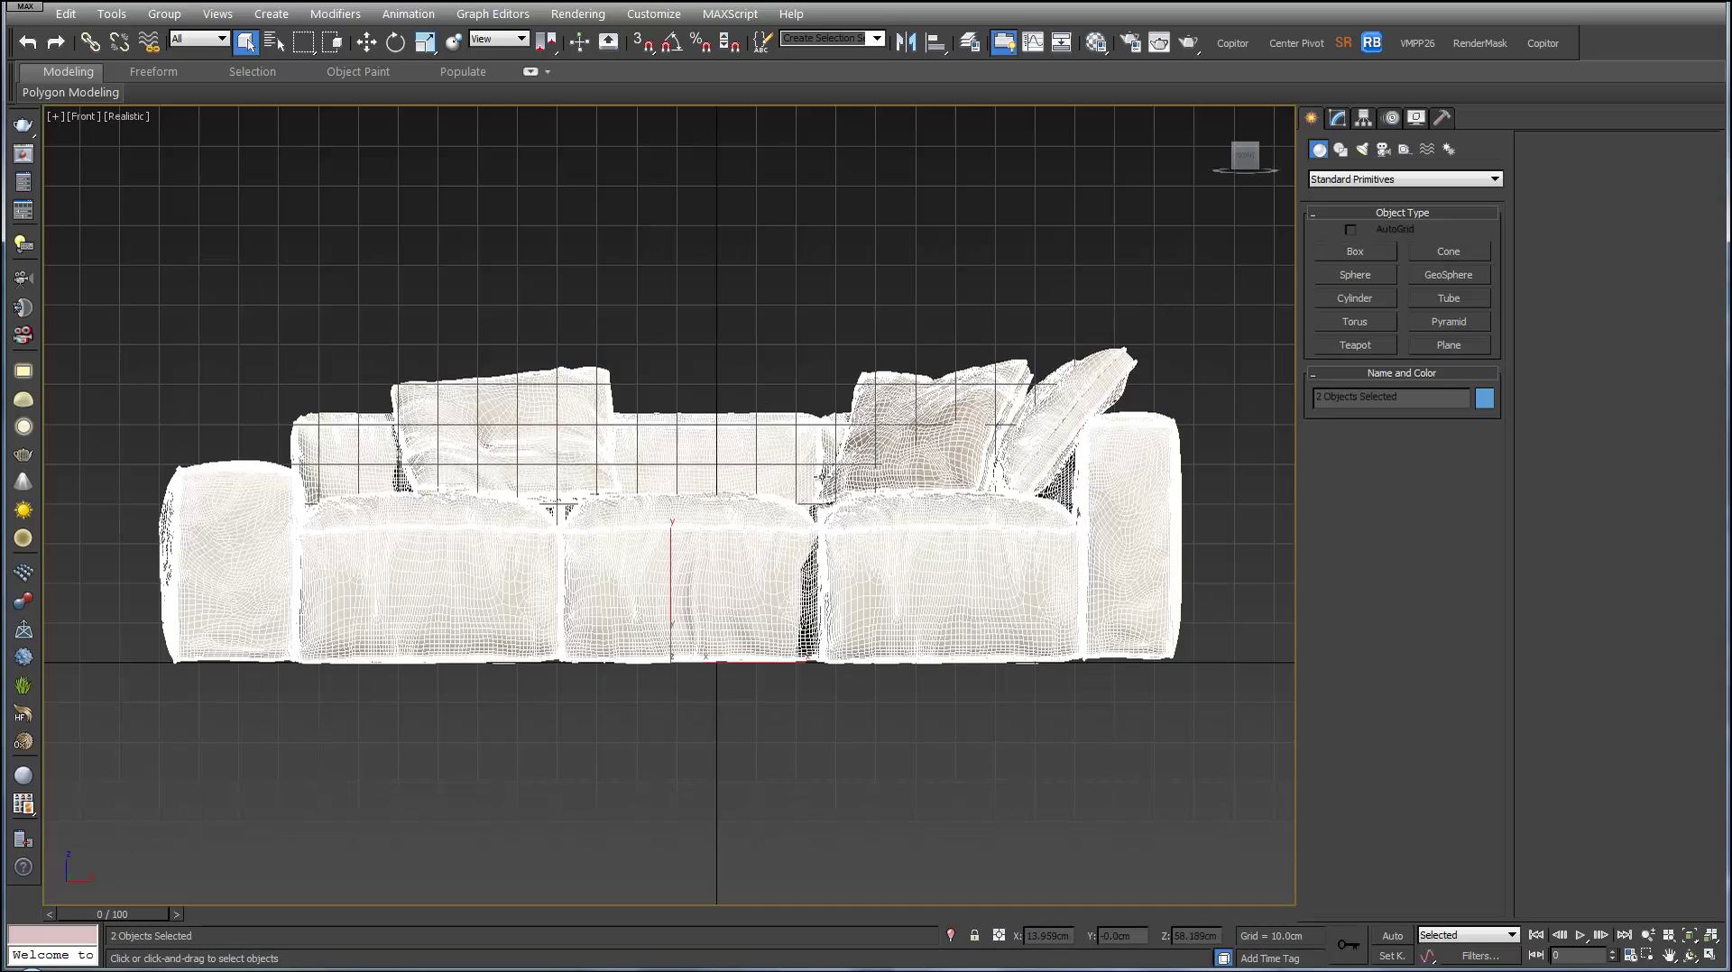
click(1543, 43)
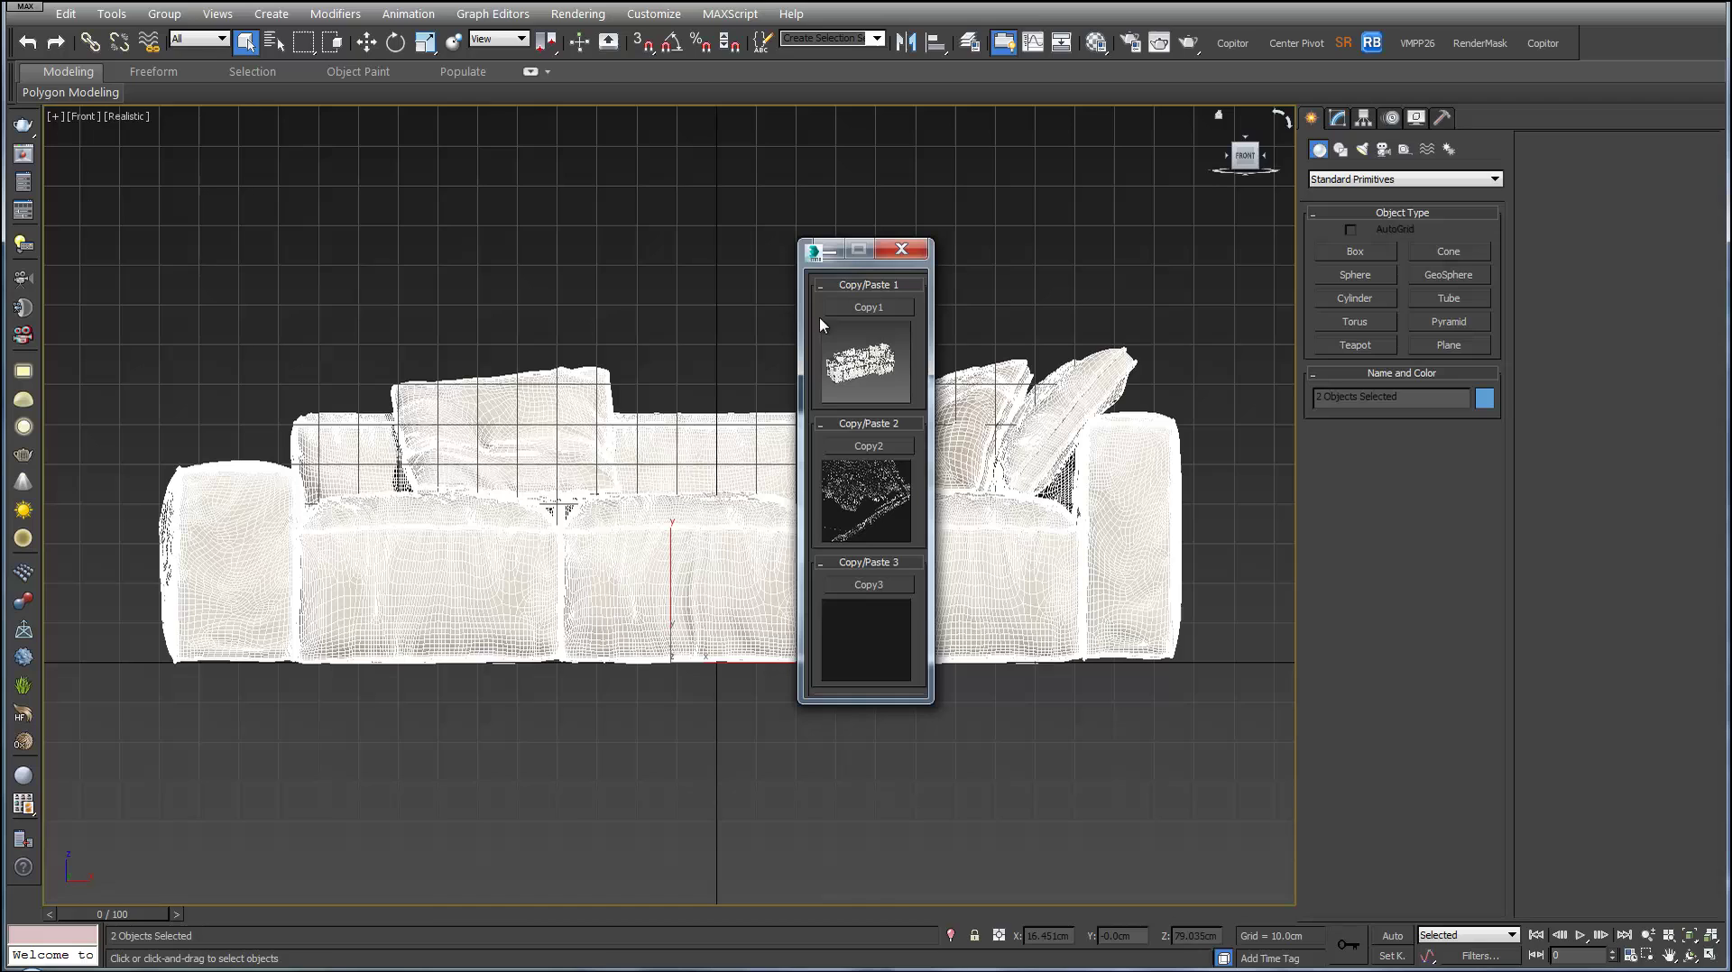
click(890, 304)
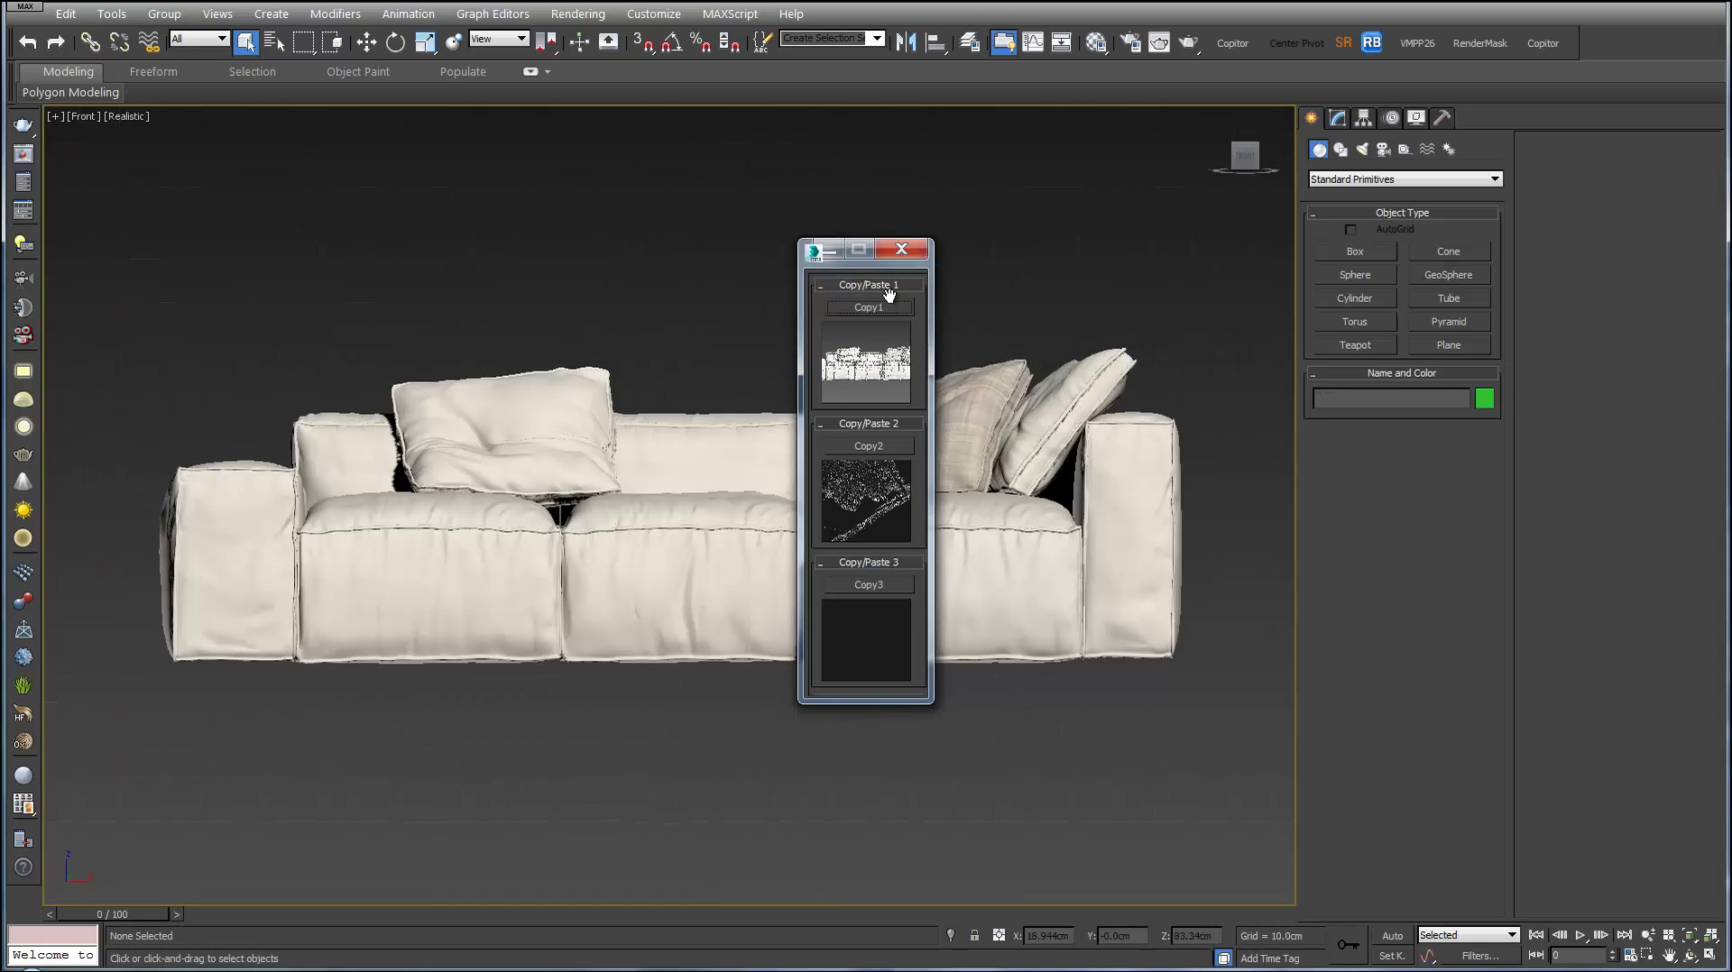
click(900, 248)
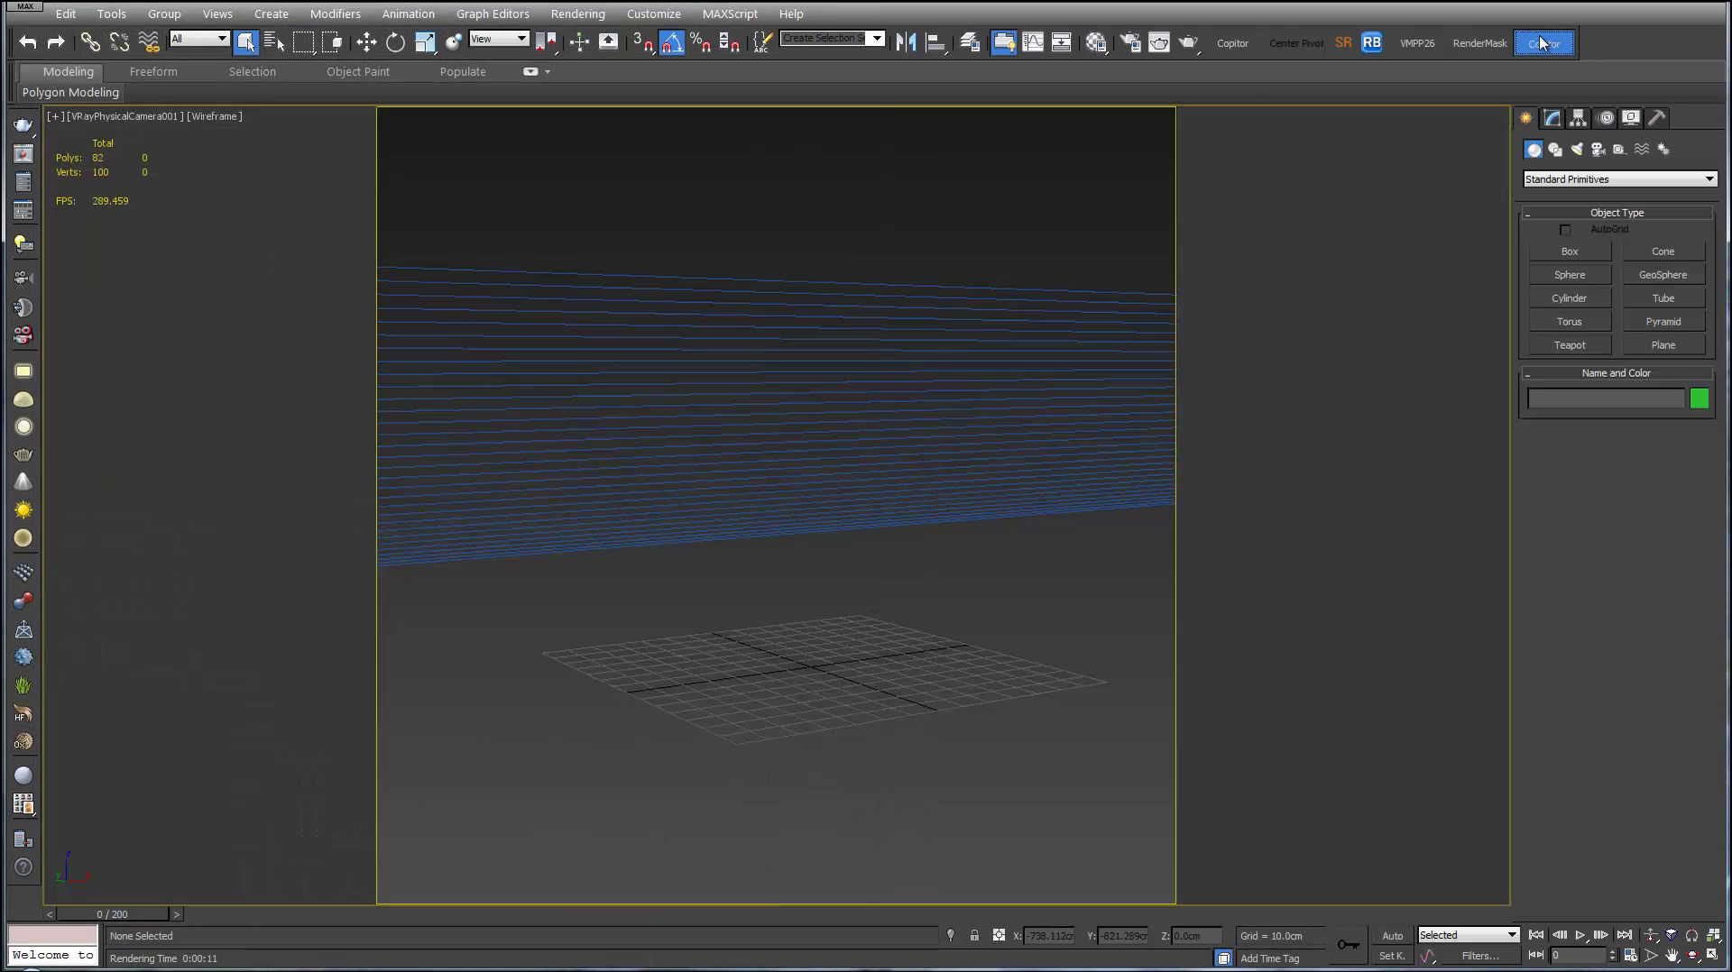
- Paste the sofa from the first Copitor slot into the studio scene
click(1542, 42)
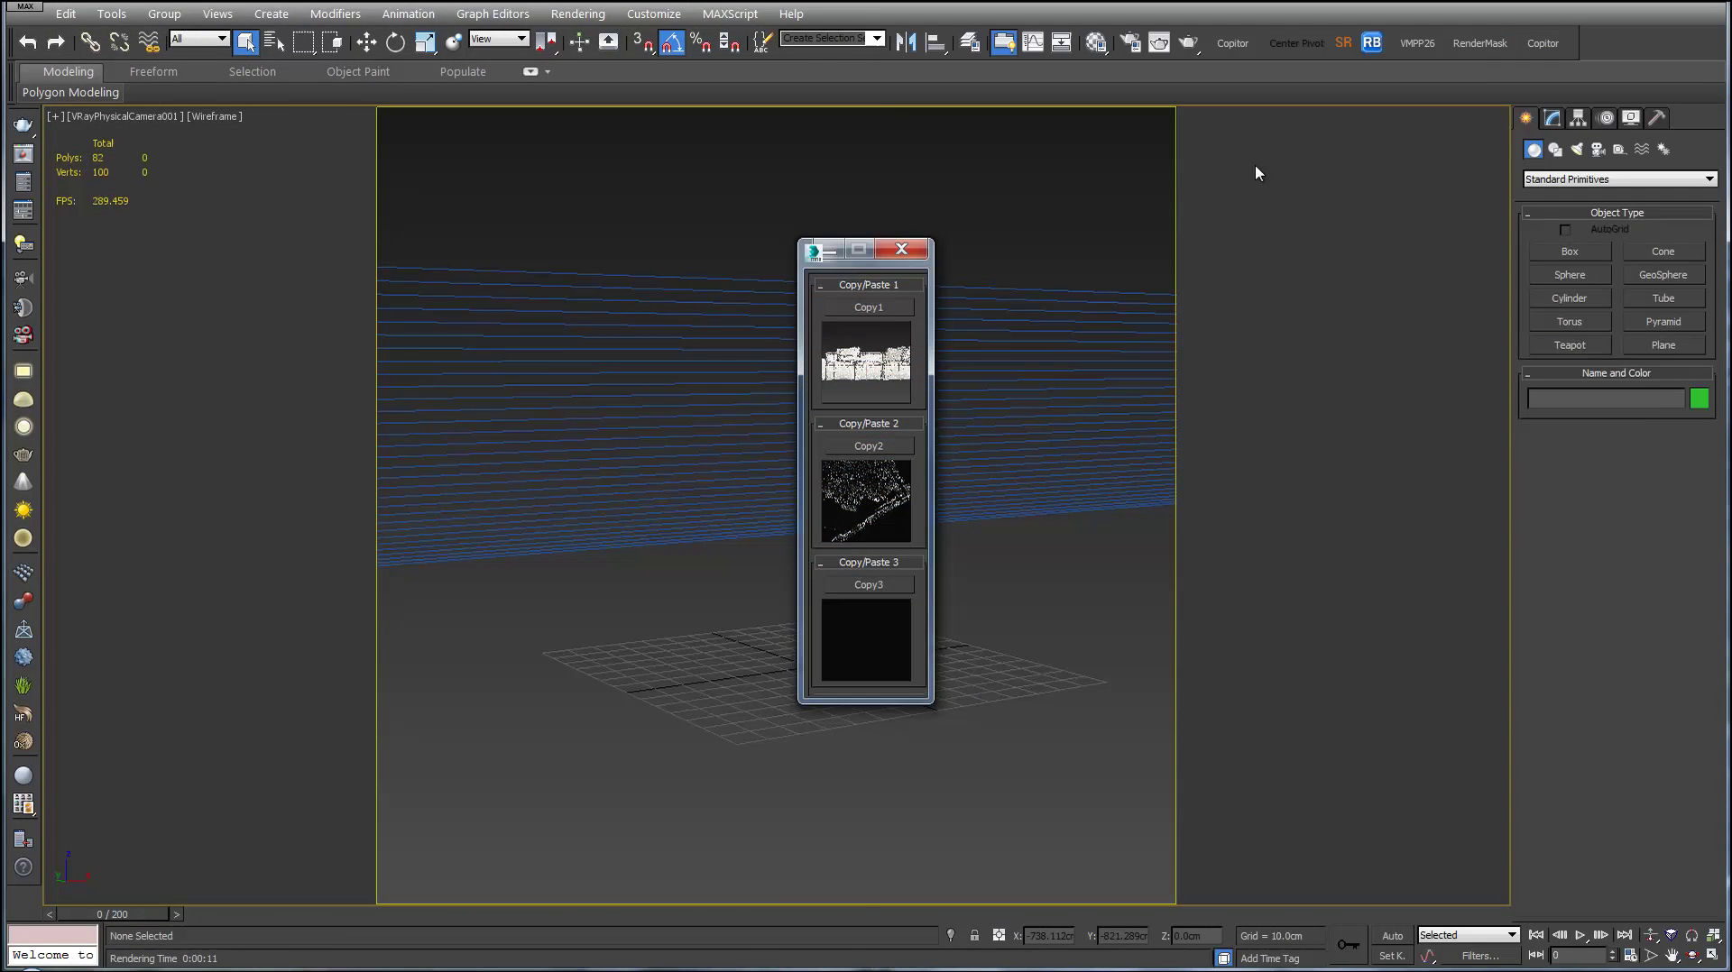
click(880, 359)
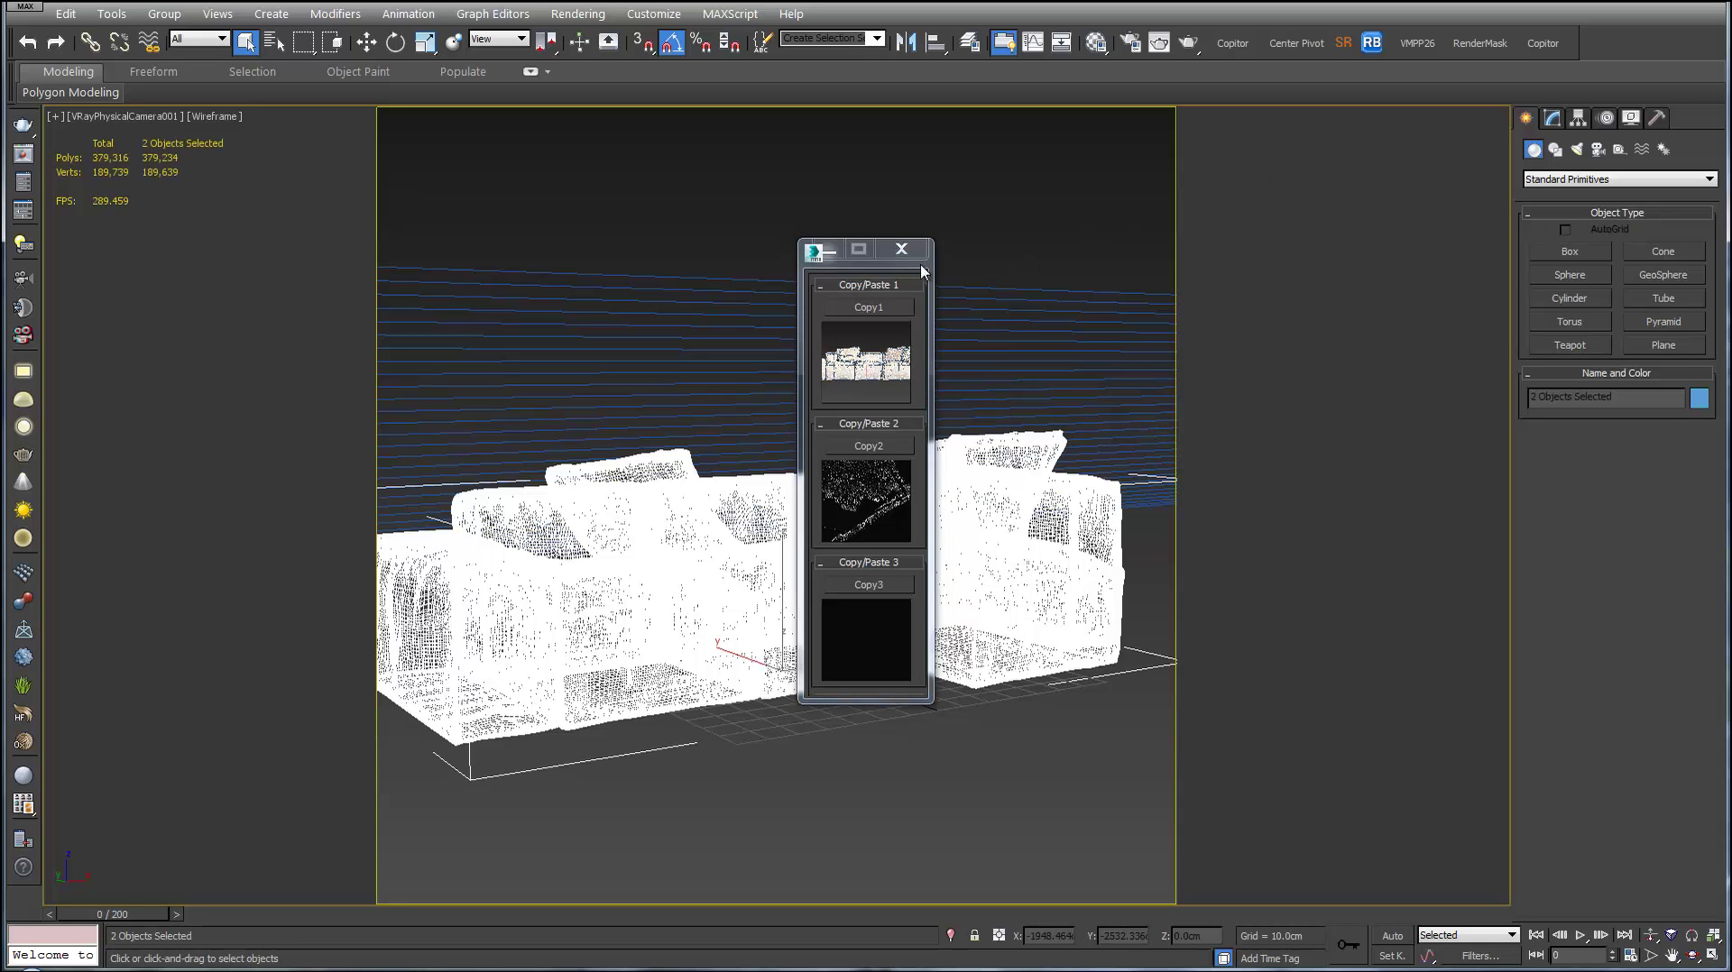
click(900, 250)
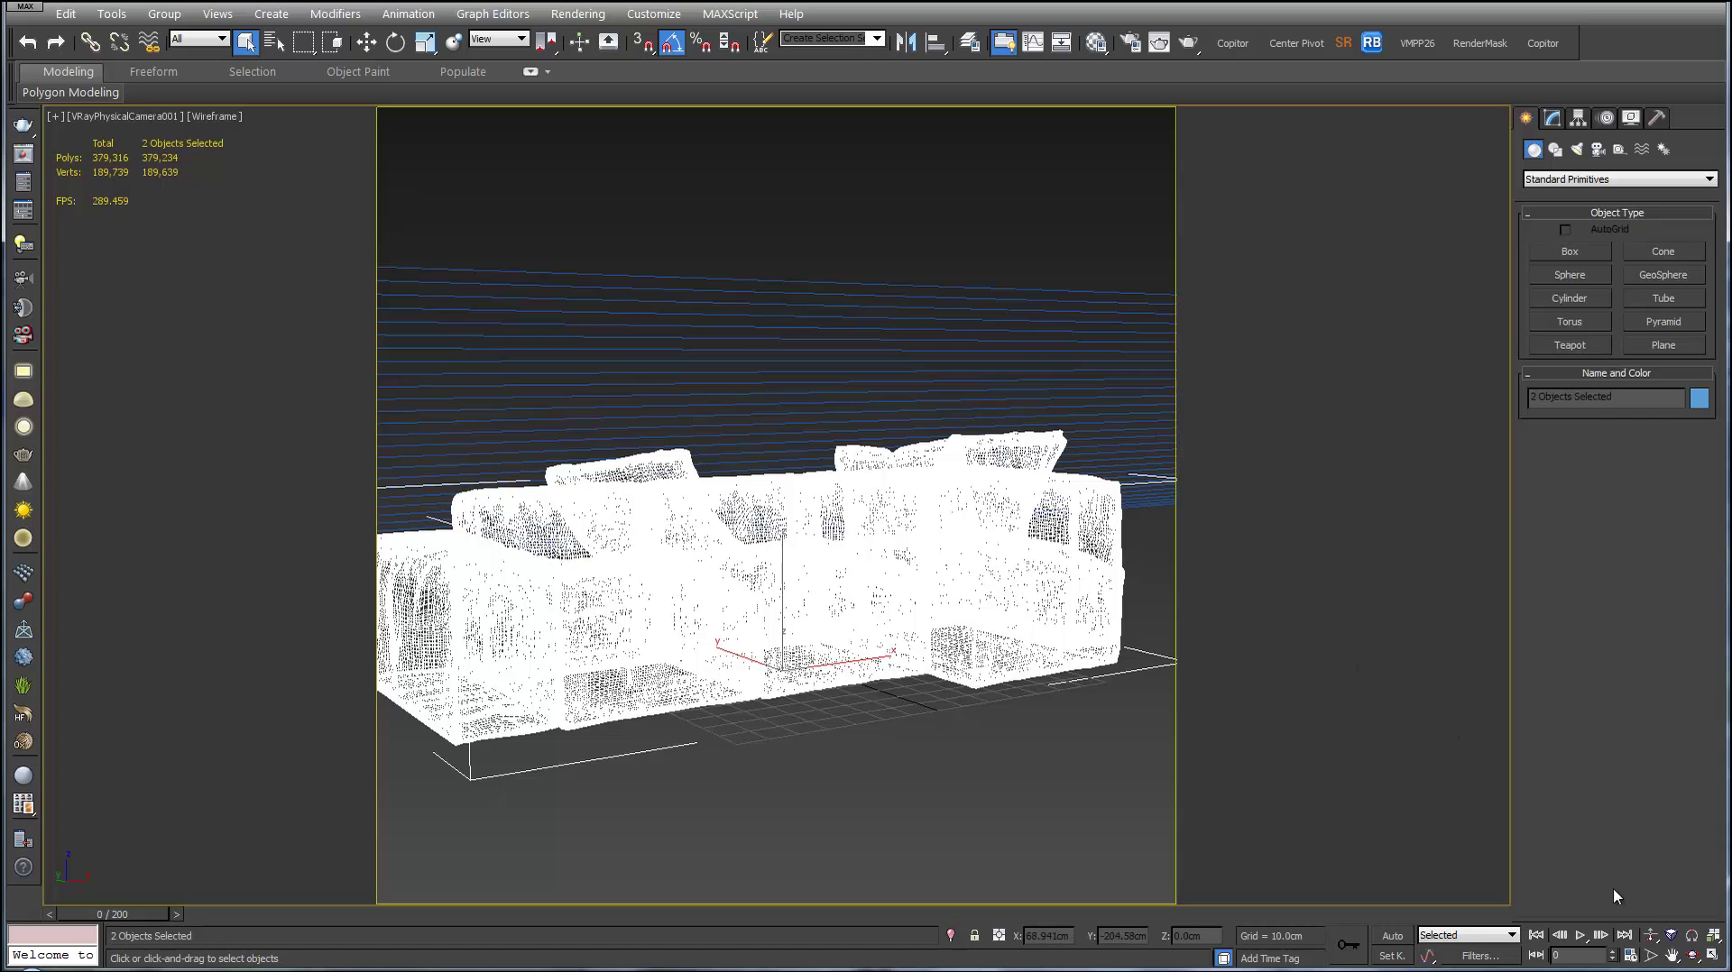
- Truck the camera so the whole sofa fits the frame and set the camera viewport's display style to Shaded
click(1670, 958)
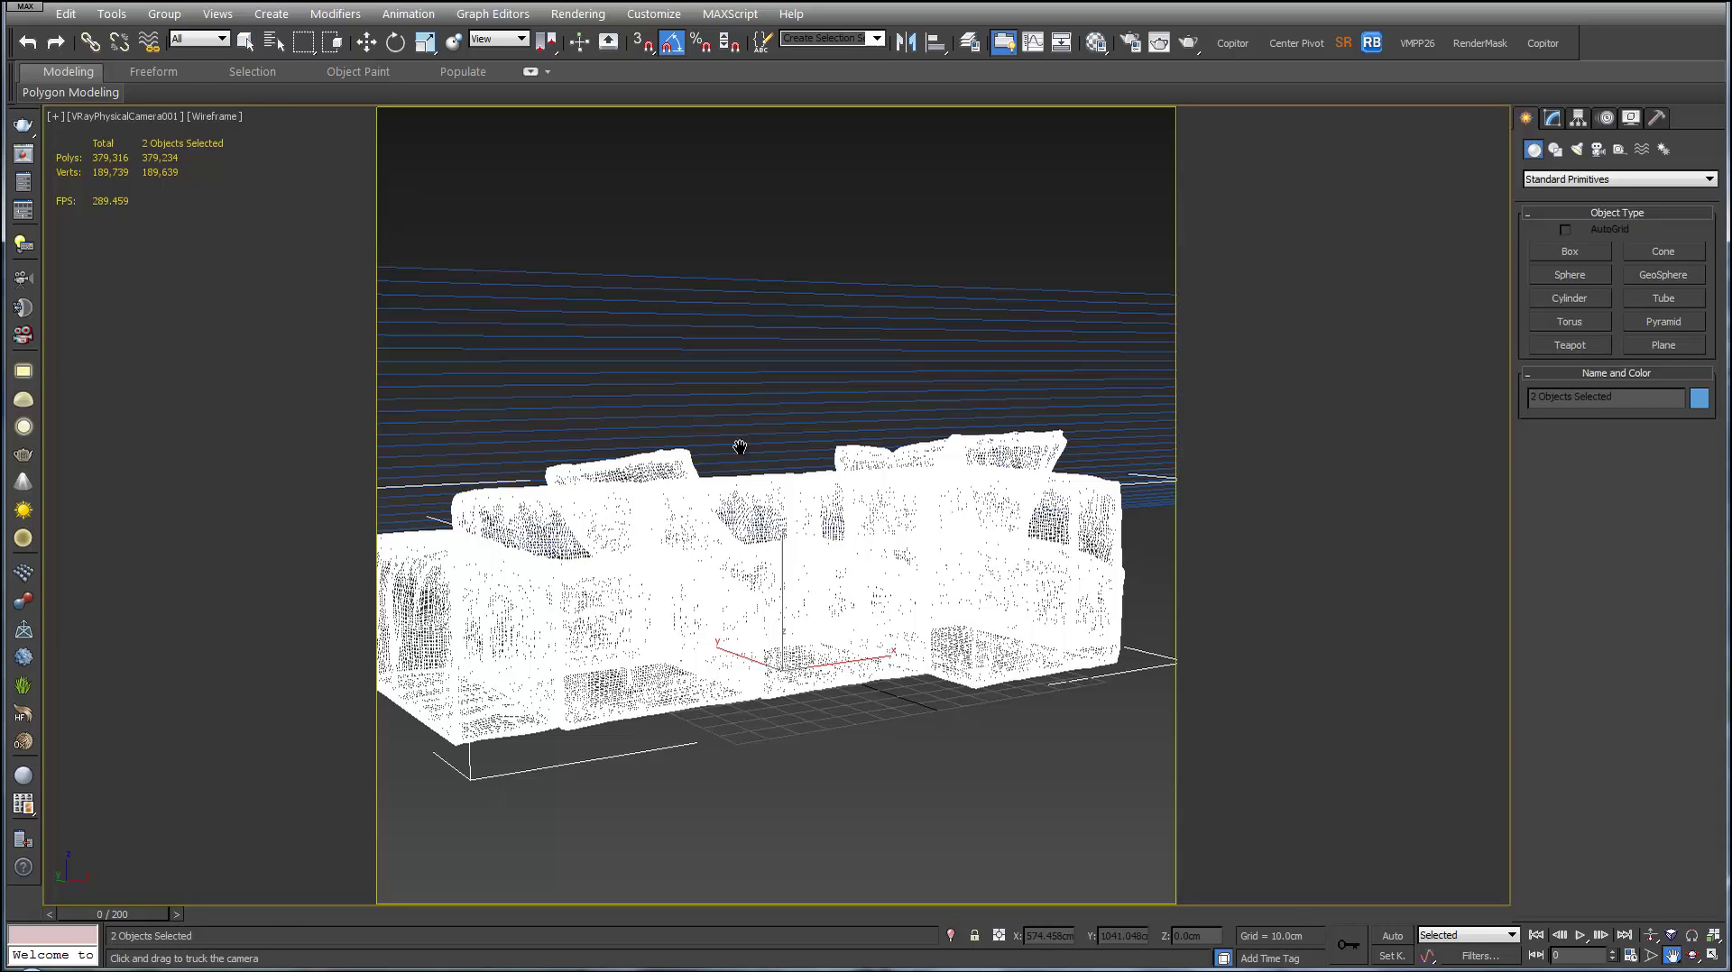
drag(756, 445, 1013, 411)
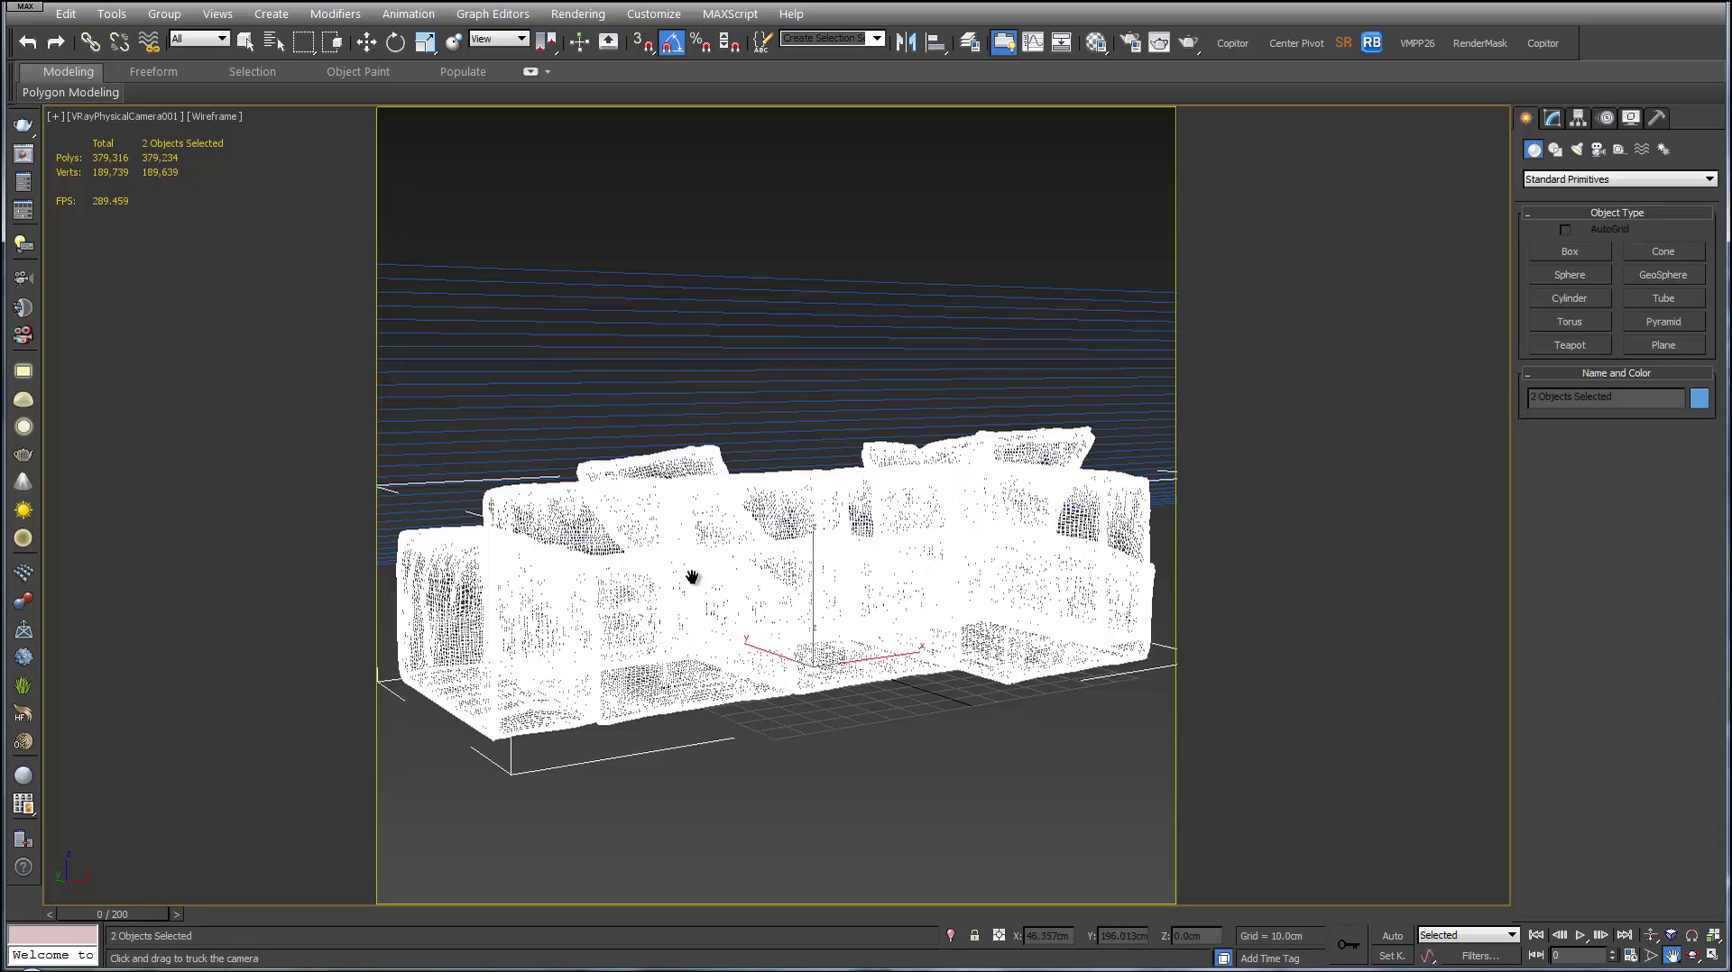
key(F3)
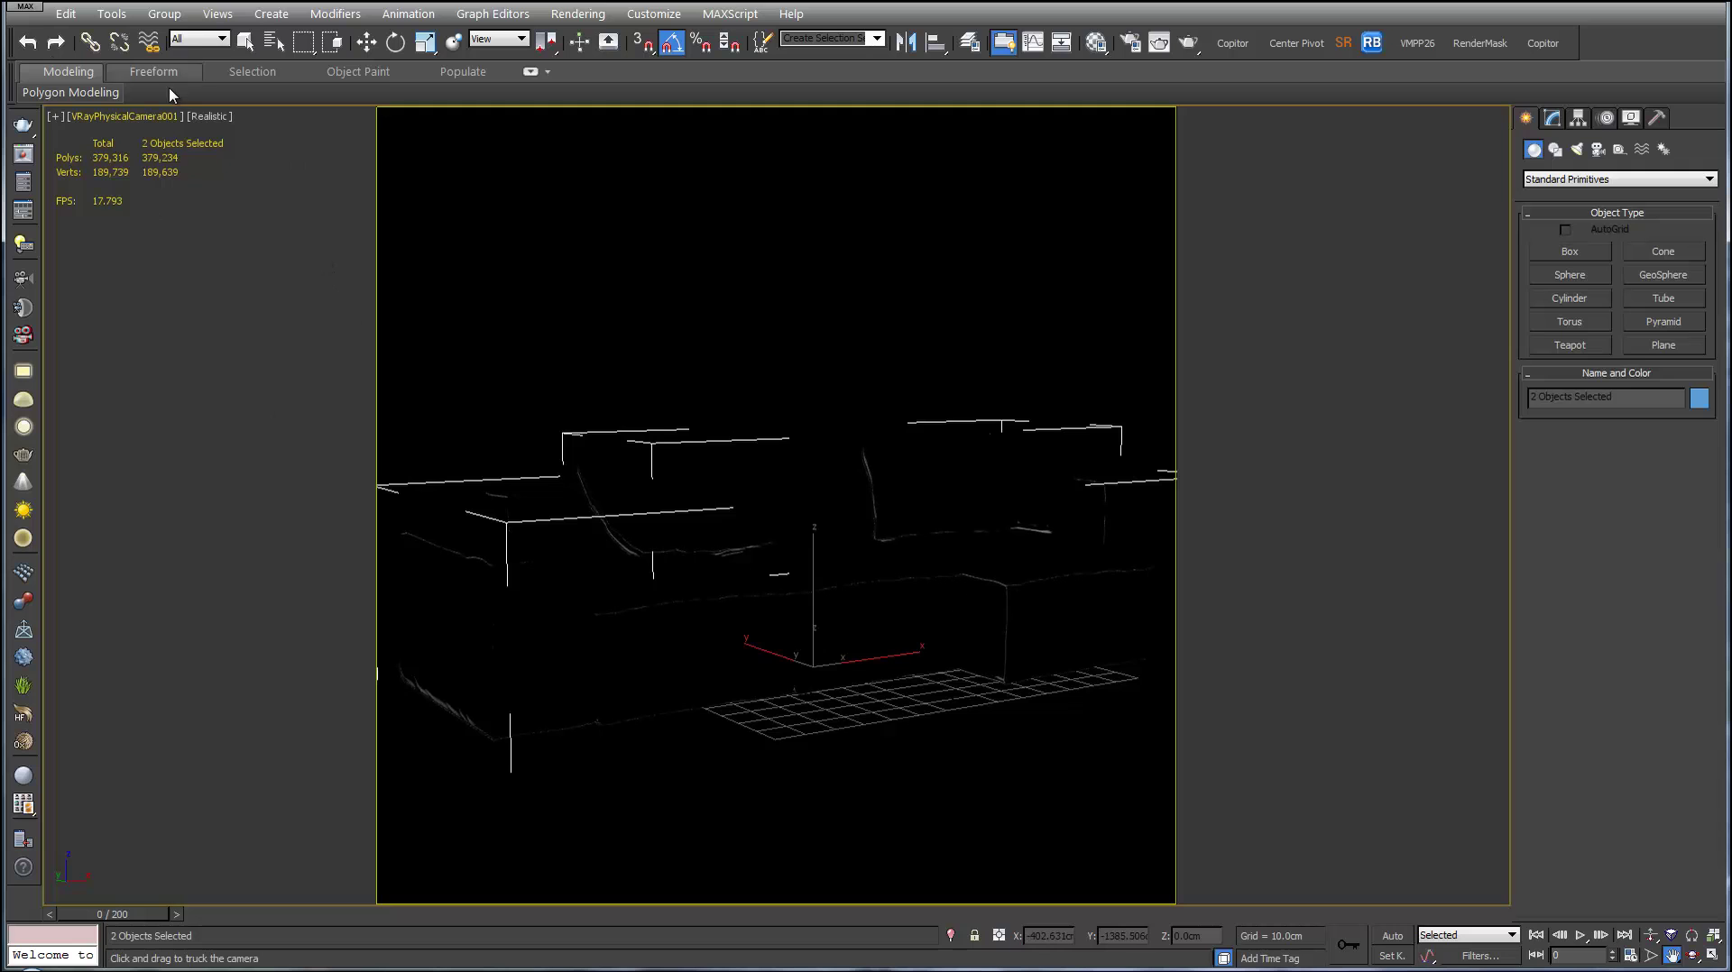
click(202, 124)
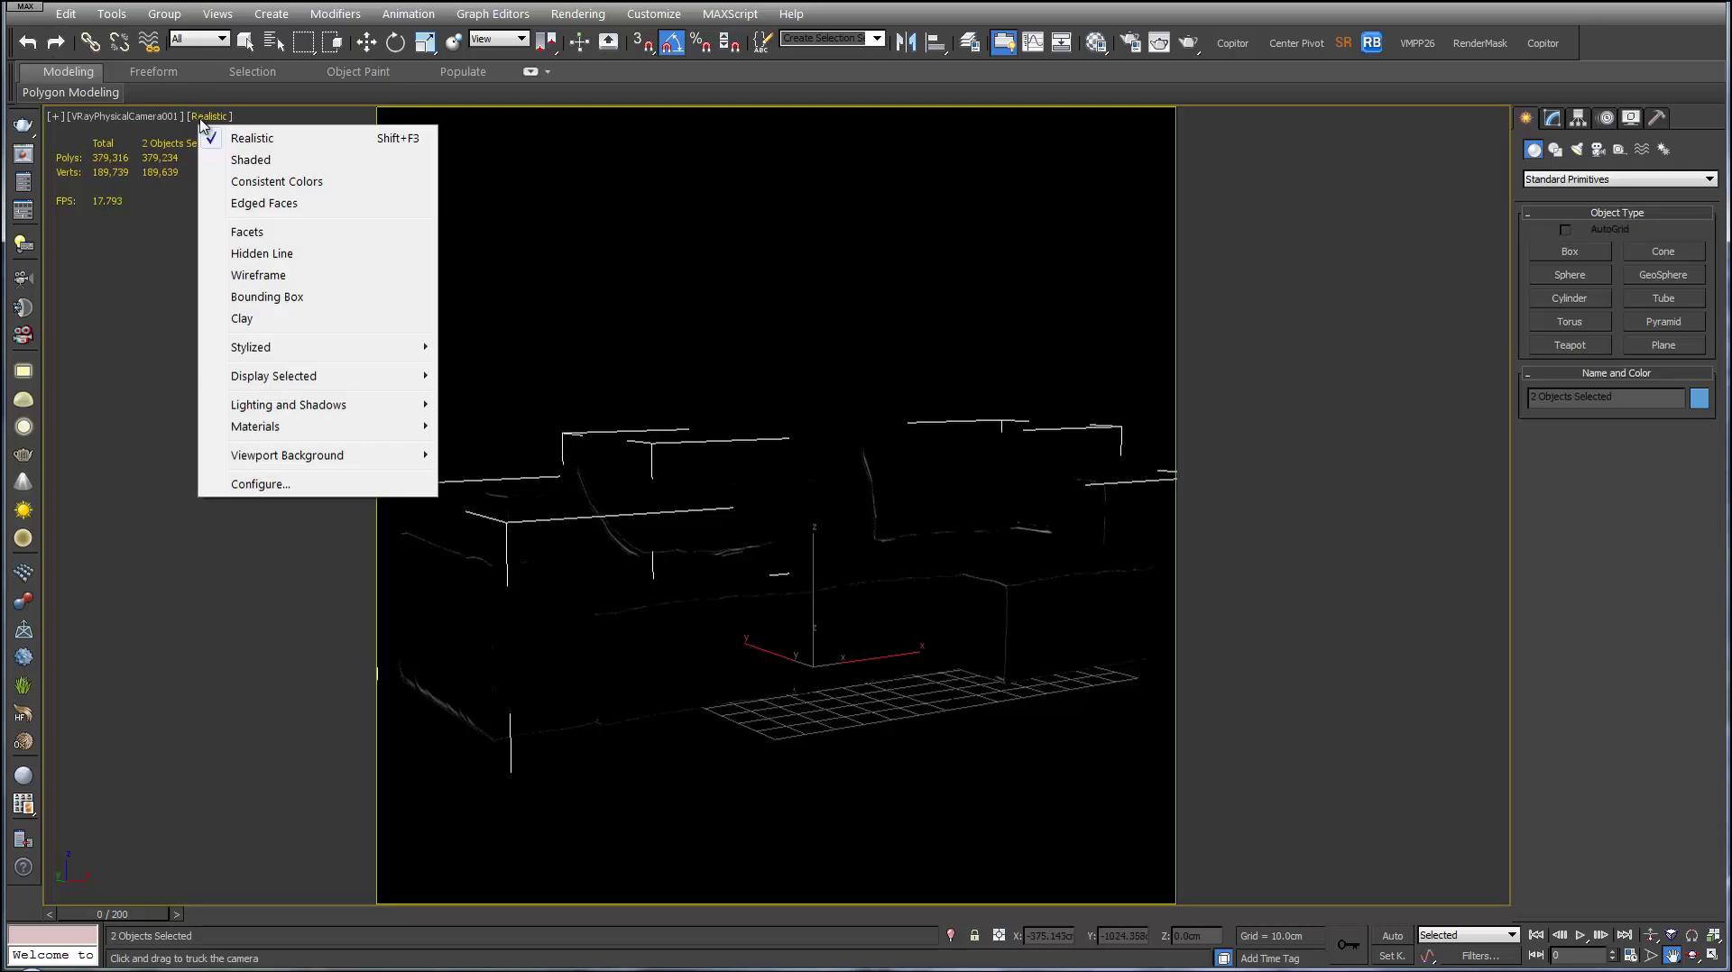
click(256, 159)
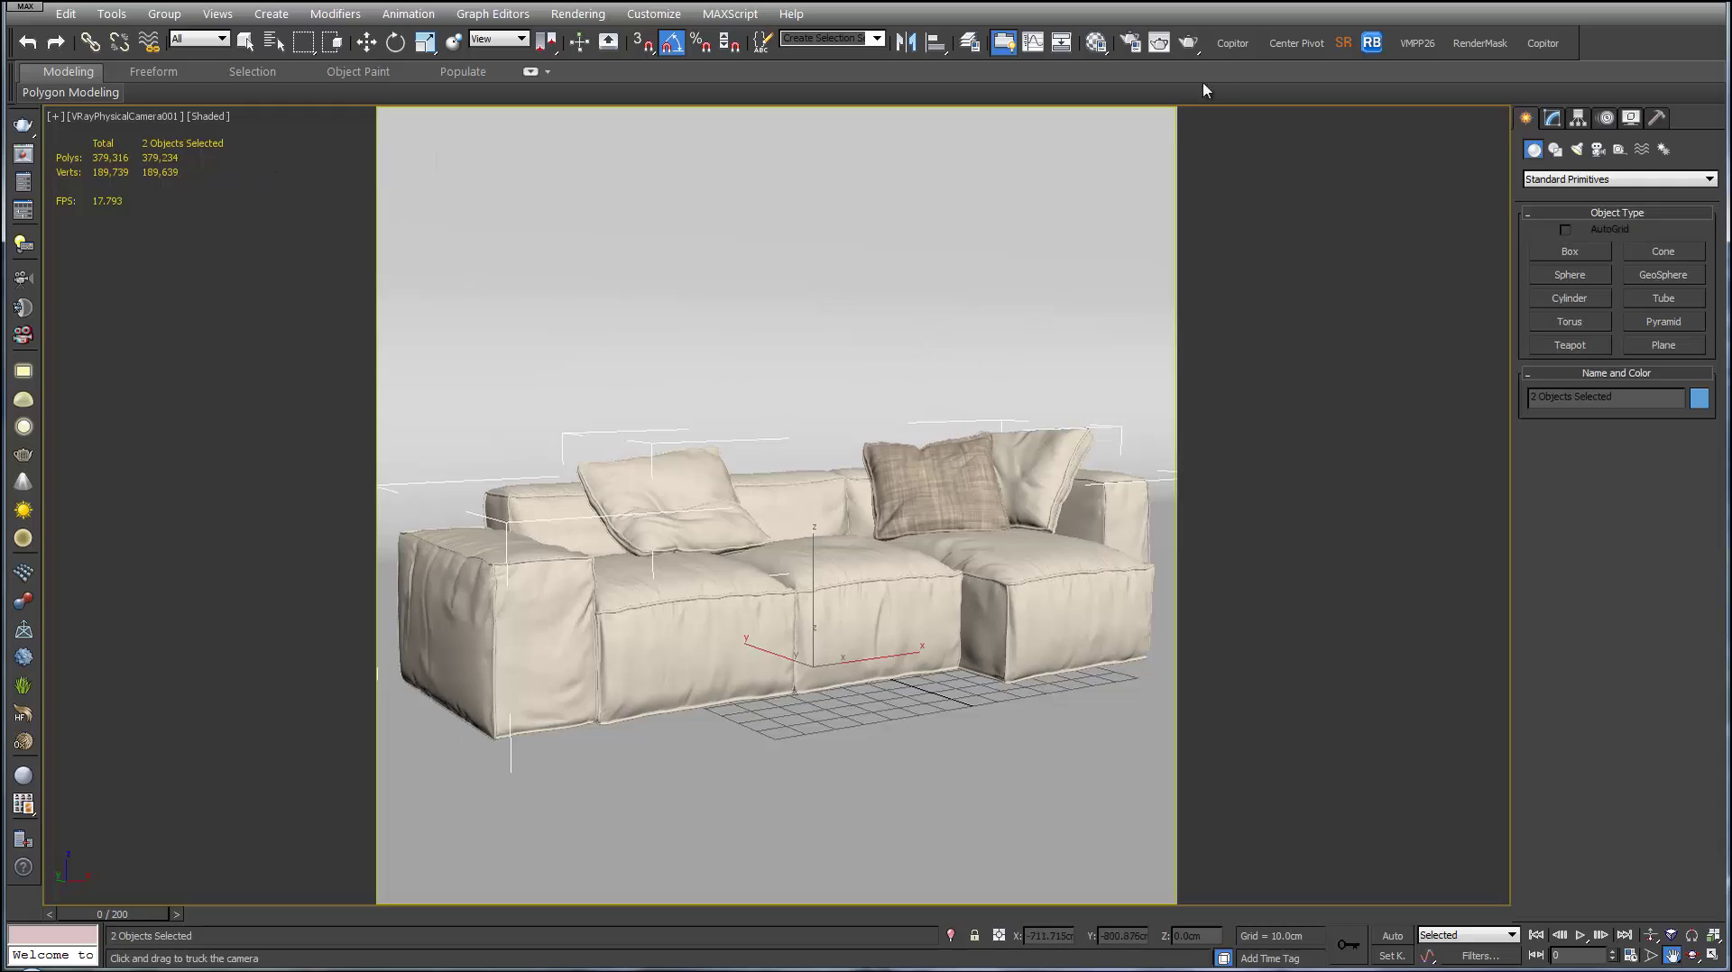
- Render the sofa through the camera, inspect it at 100% in an enlarged frame buffer, and close the frame buffer
click(1188, 45)
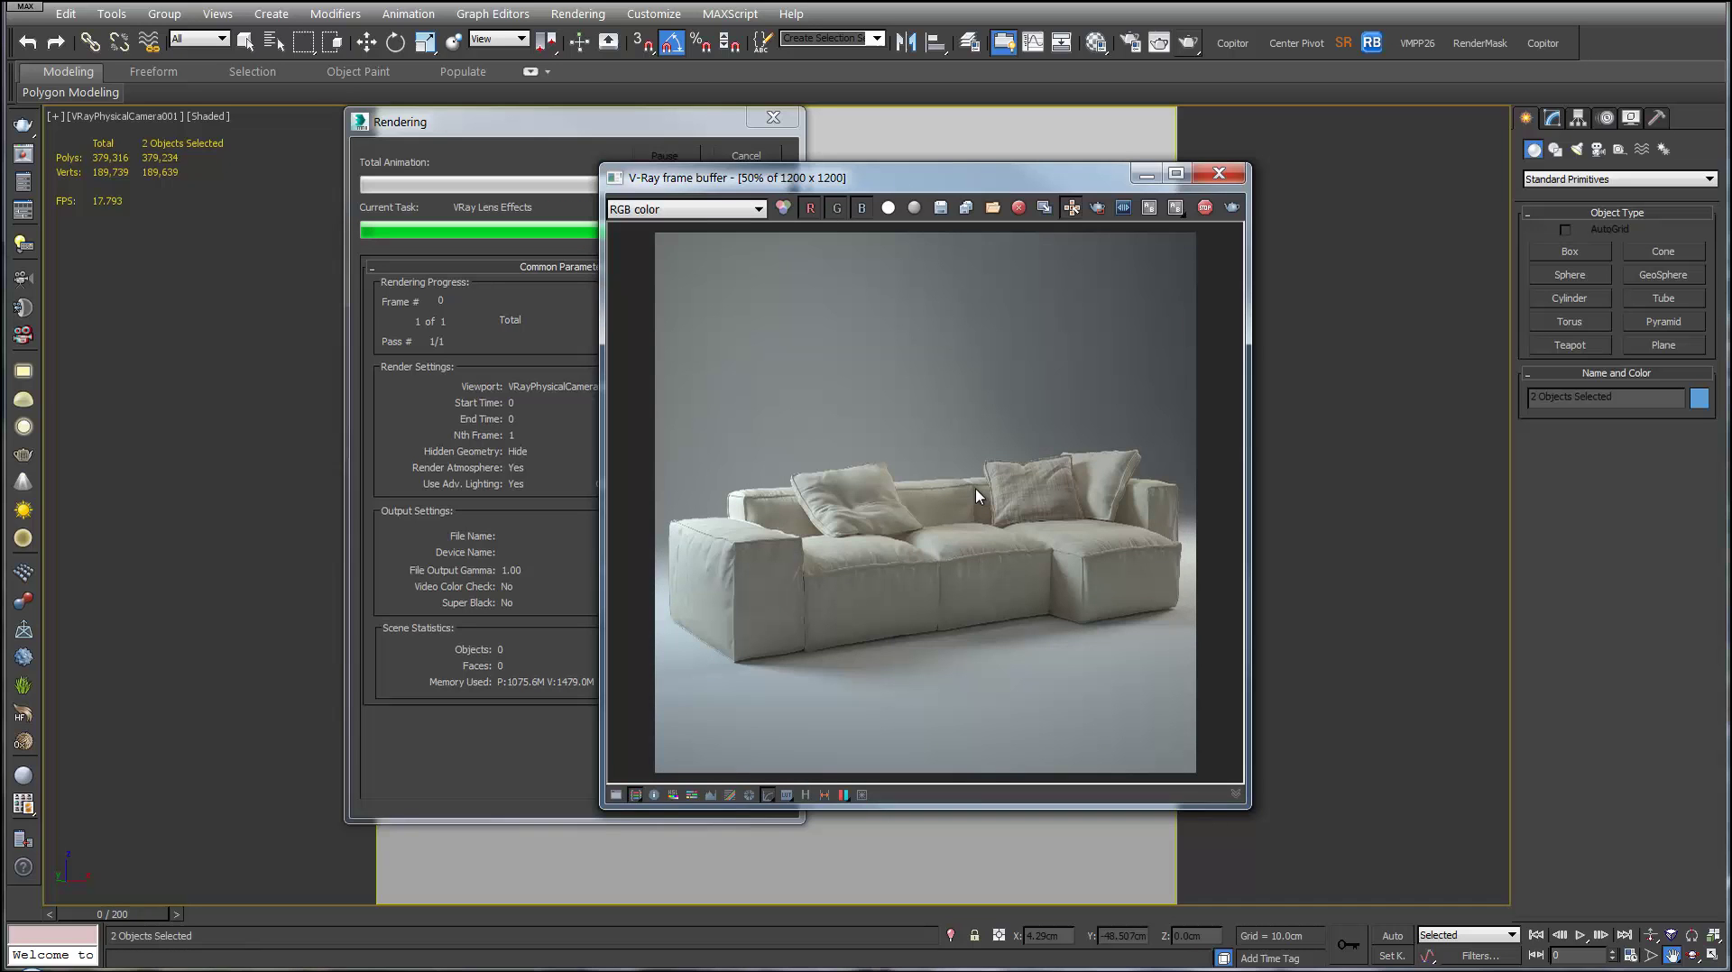
scroll(977, 496, up, 1)
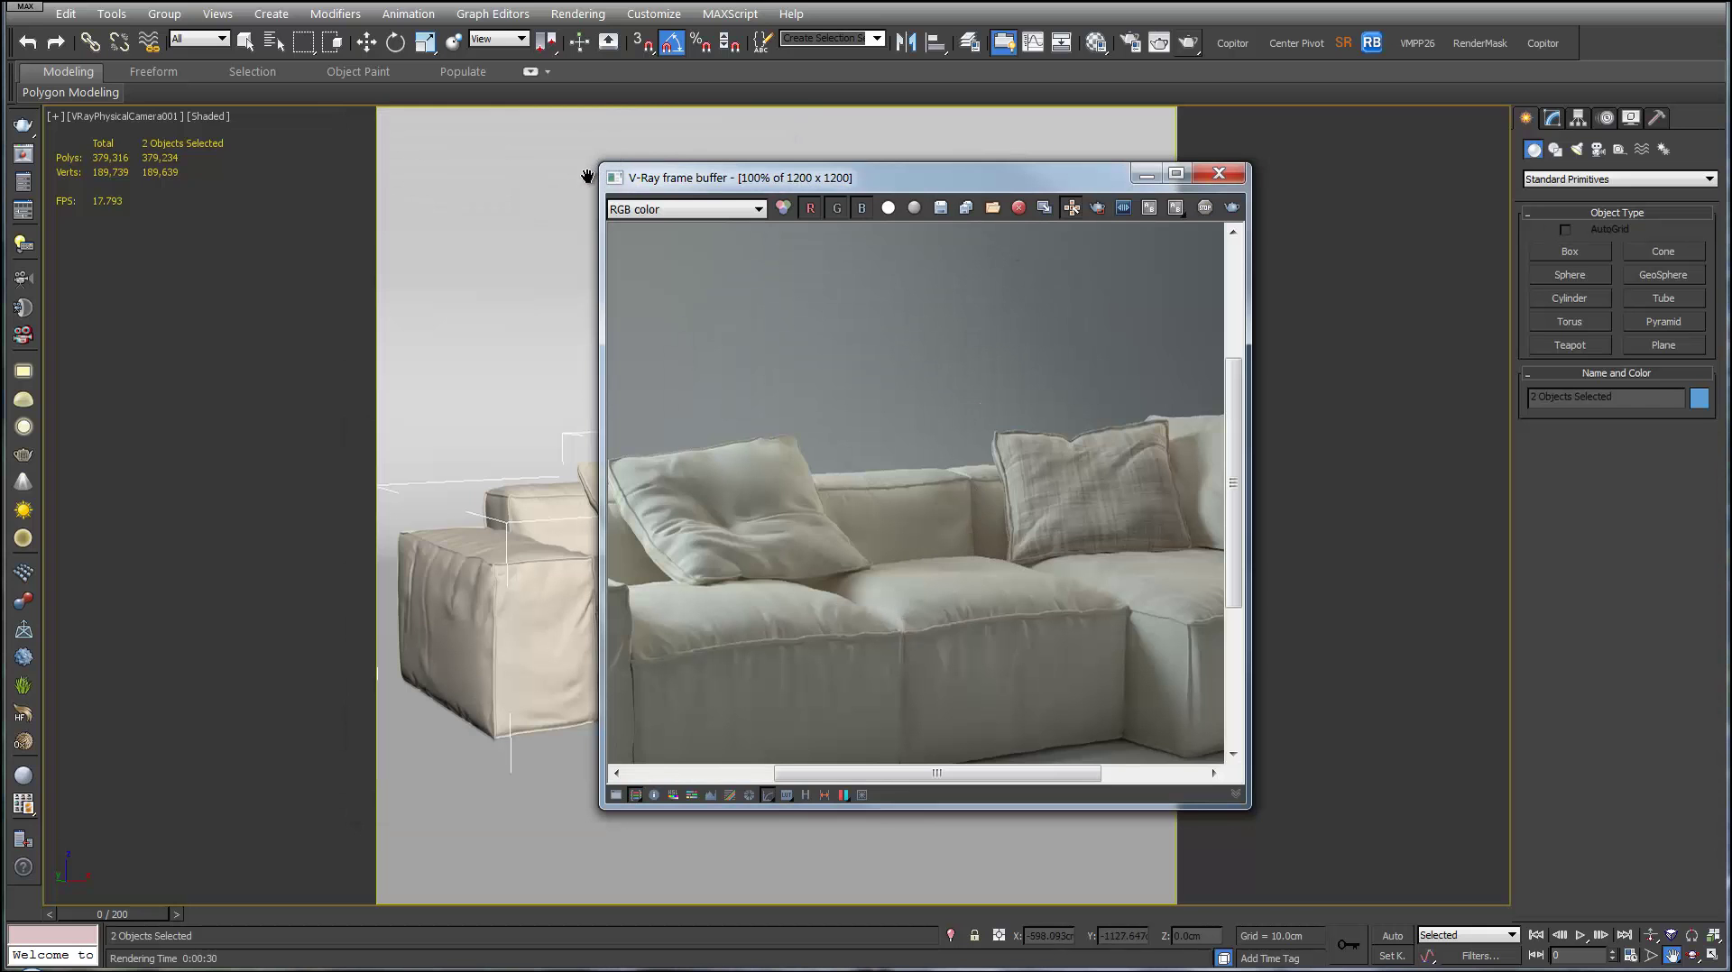
drag(466, 159, 28, 20)
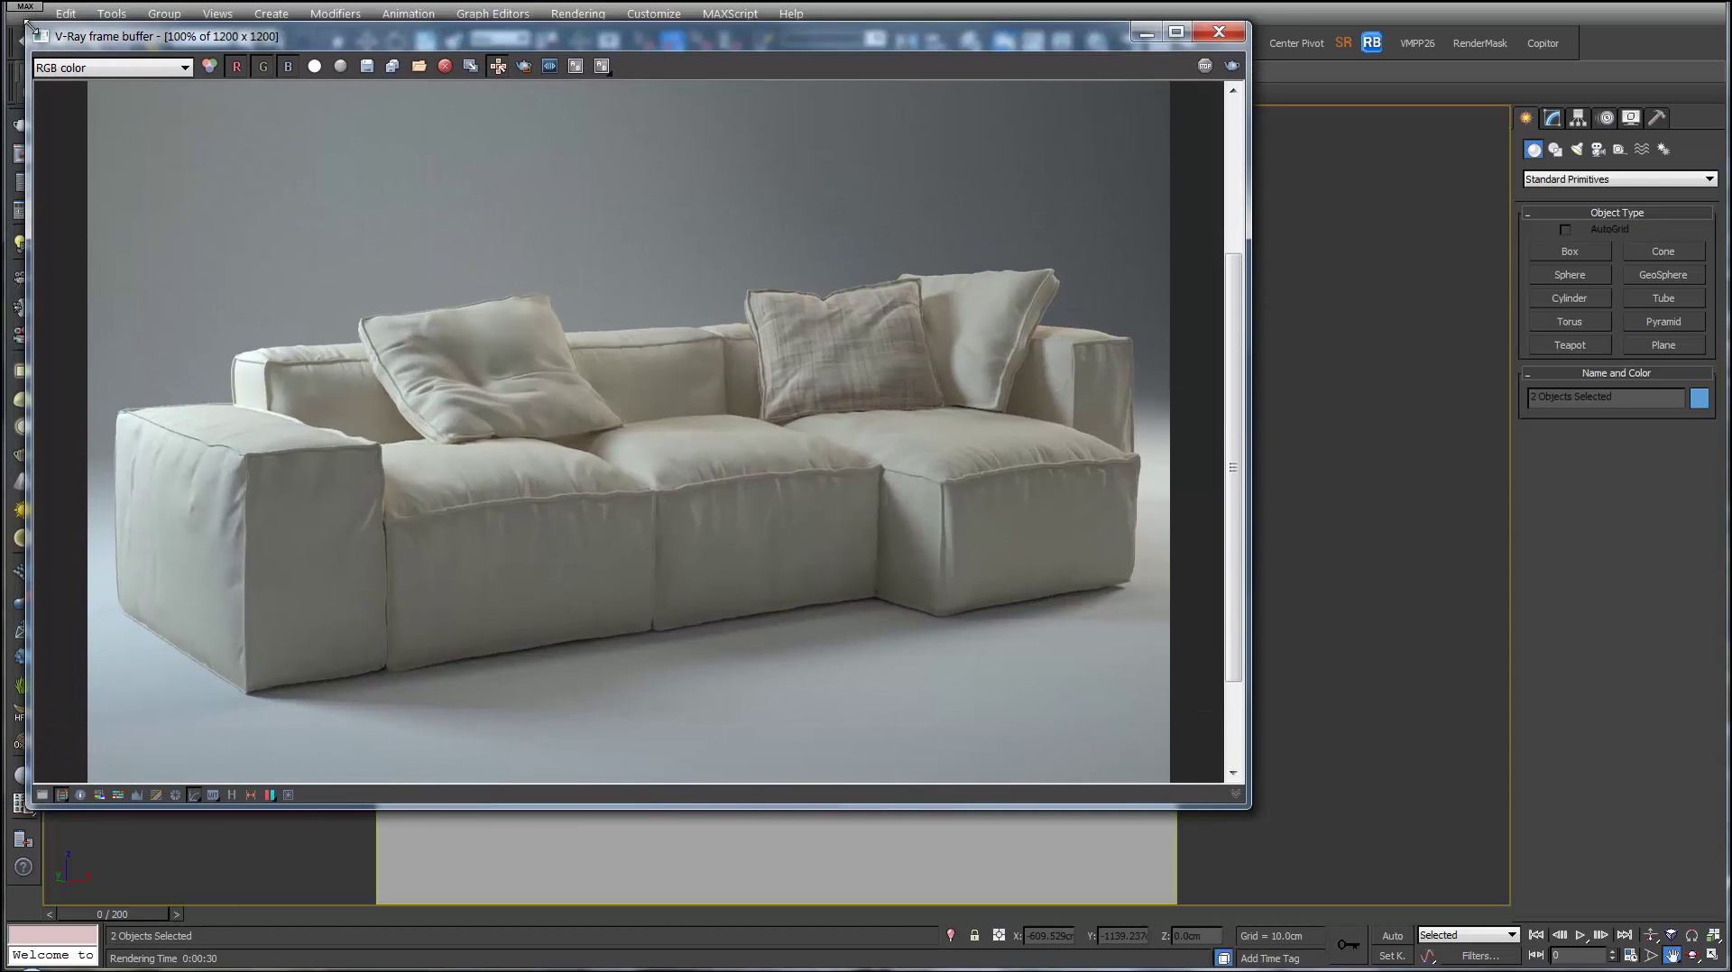
drag(1246, 813, 1668, 959)
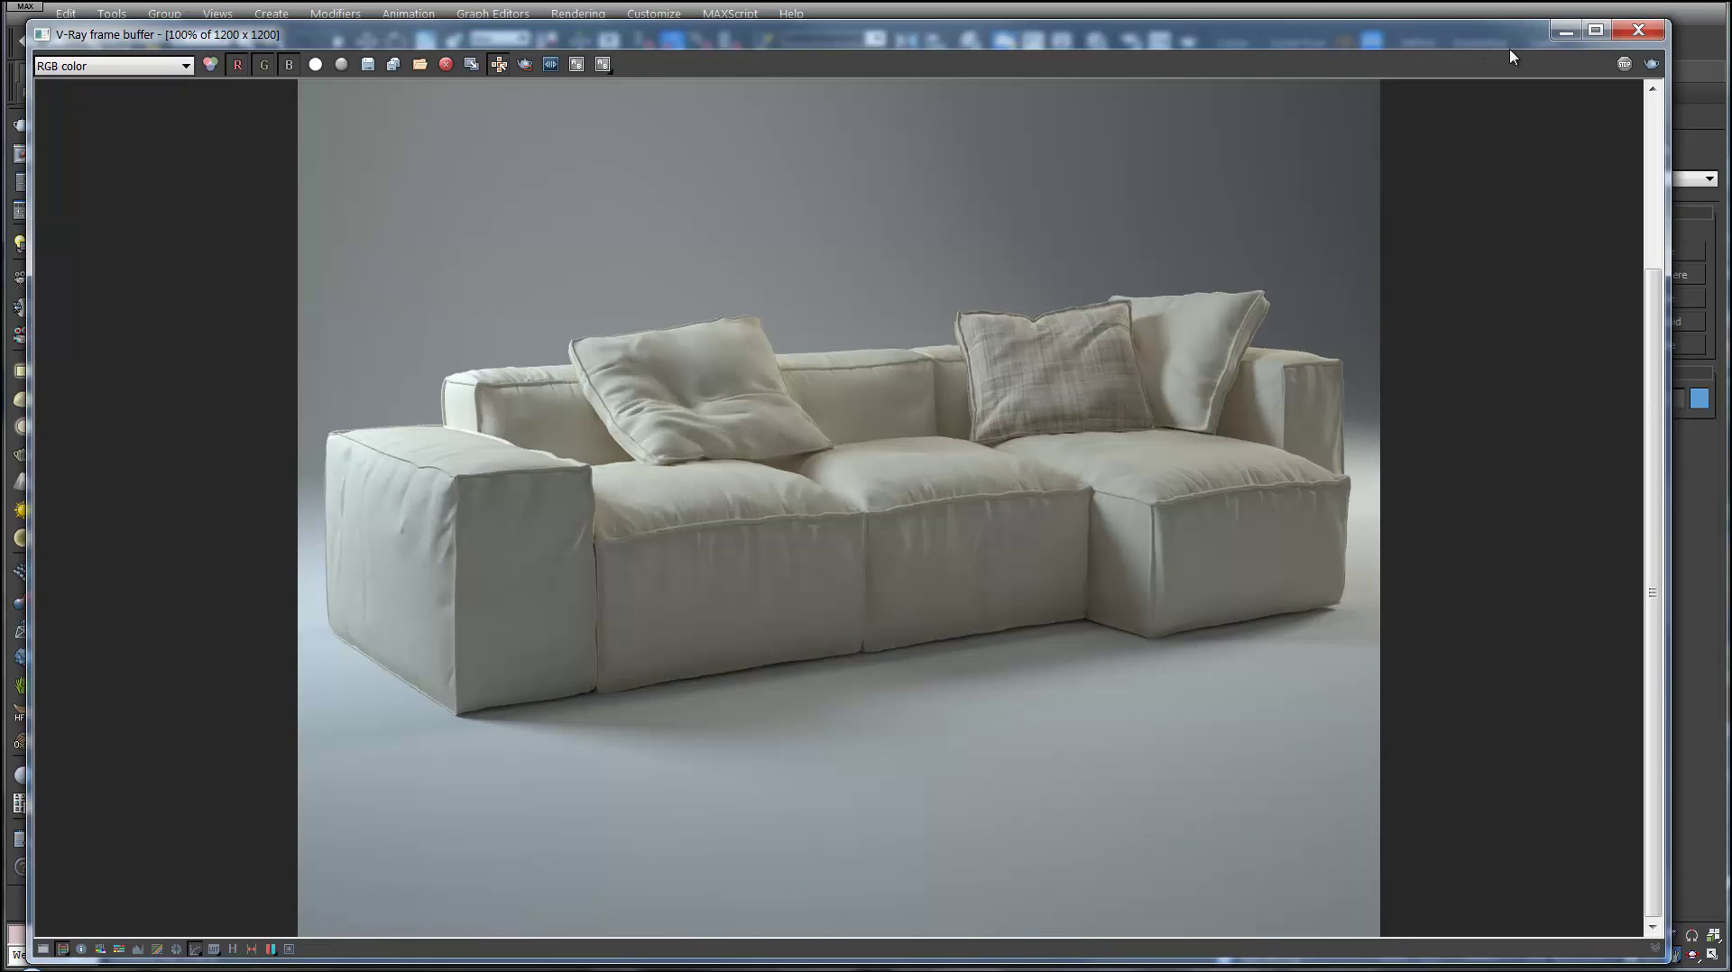
click(1638, 32)
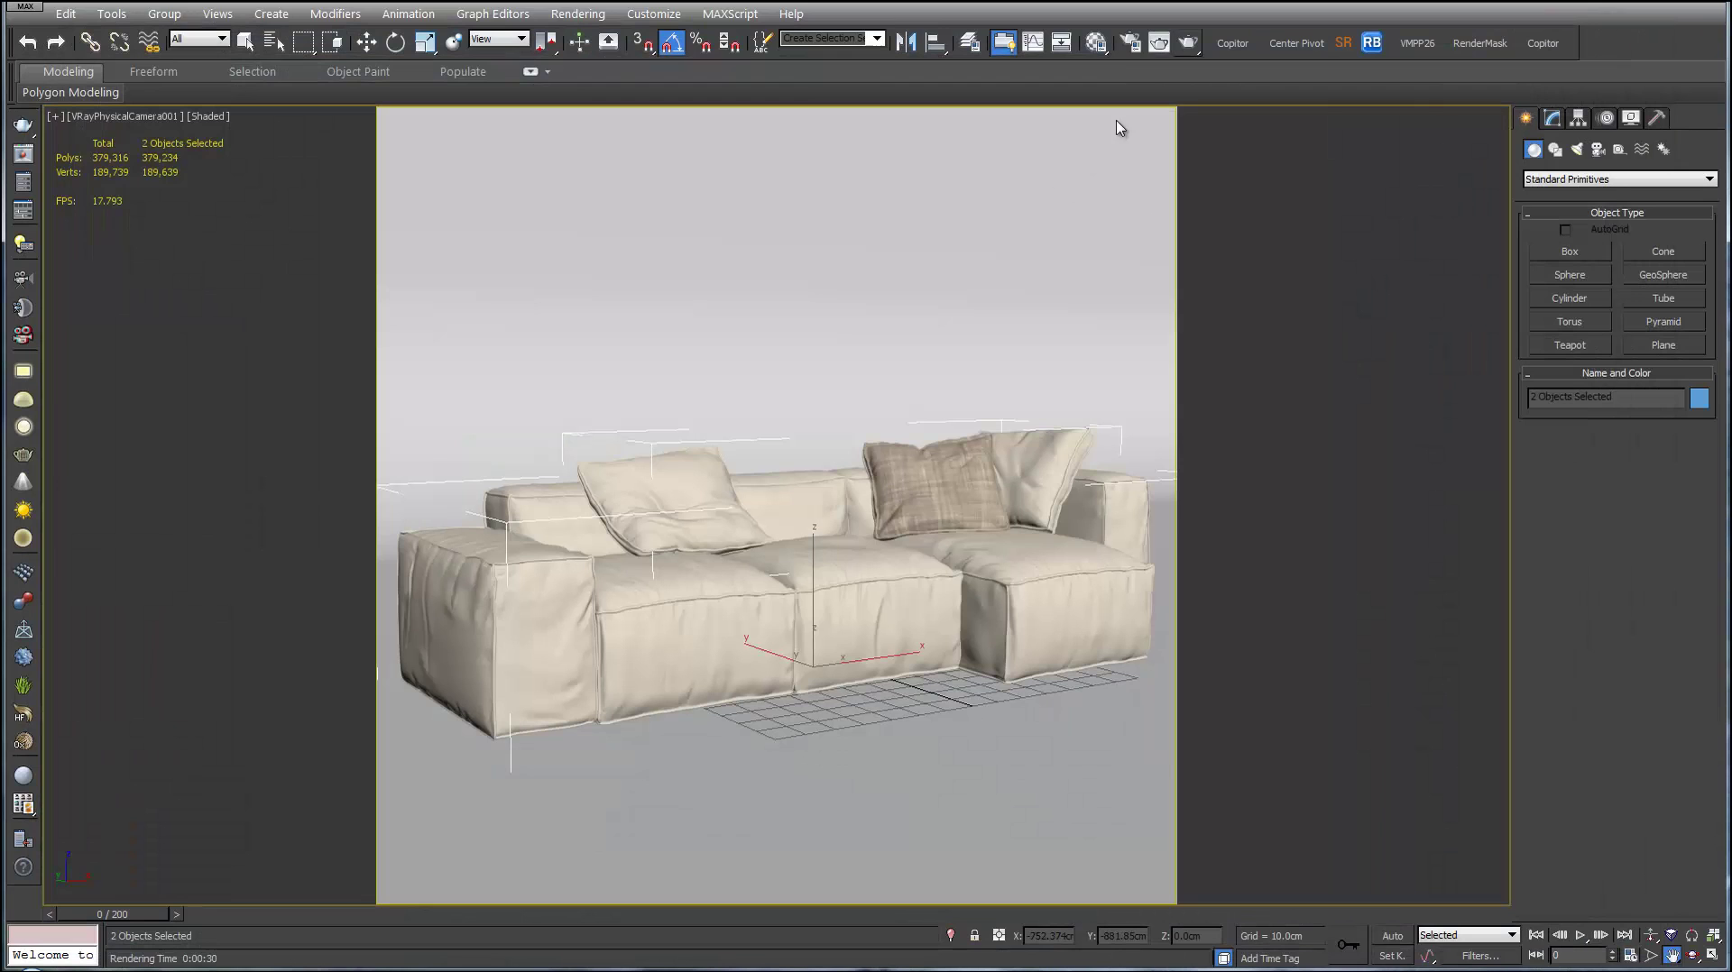
- Load the Studio - Final render preset from the library's Presets folder, including its V-Ray Adv 3.00.08 category
click(1131, 44)
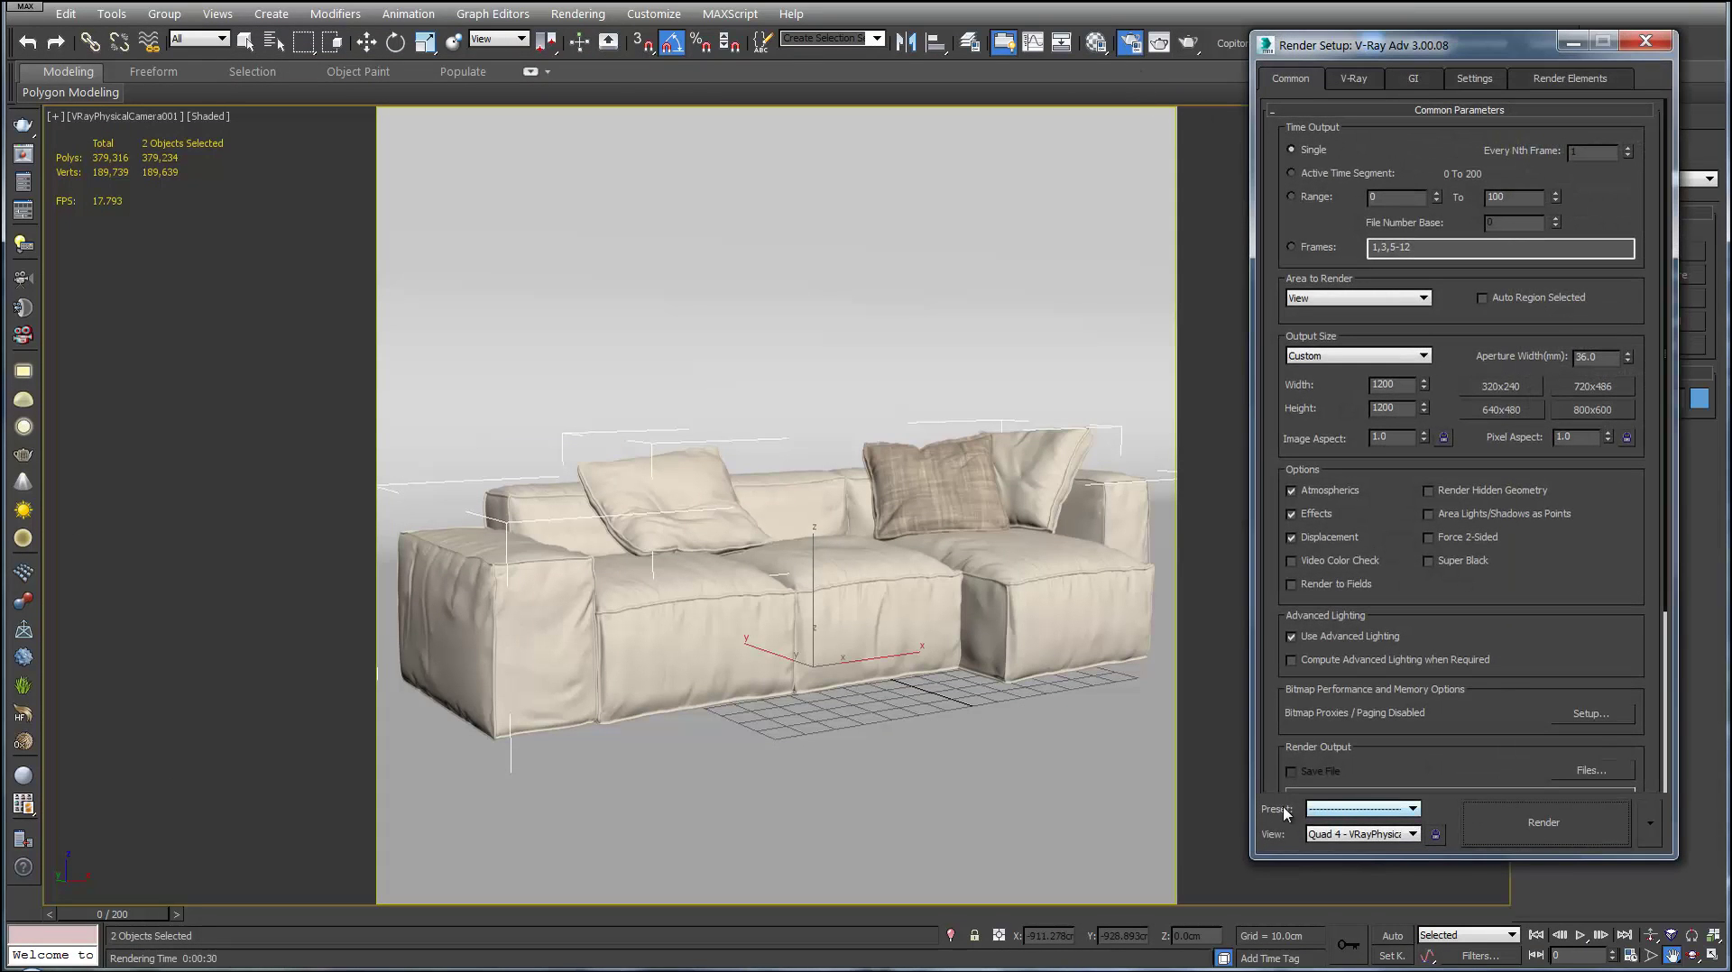
click(1347, 810)
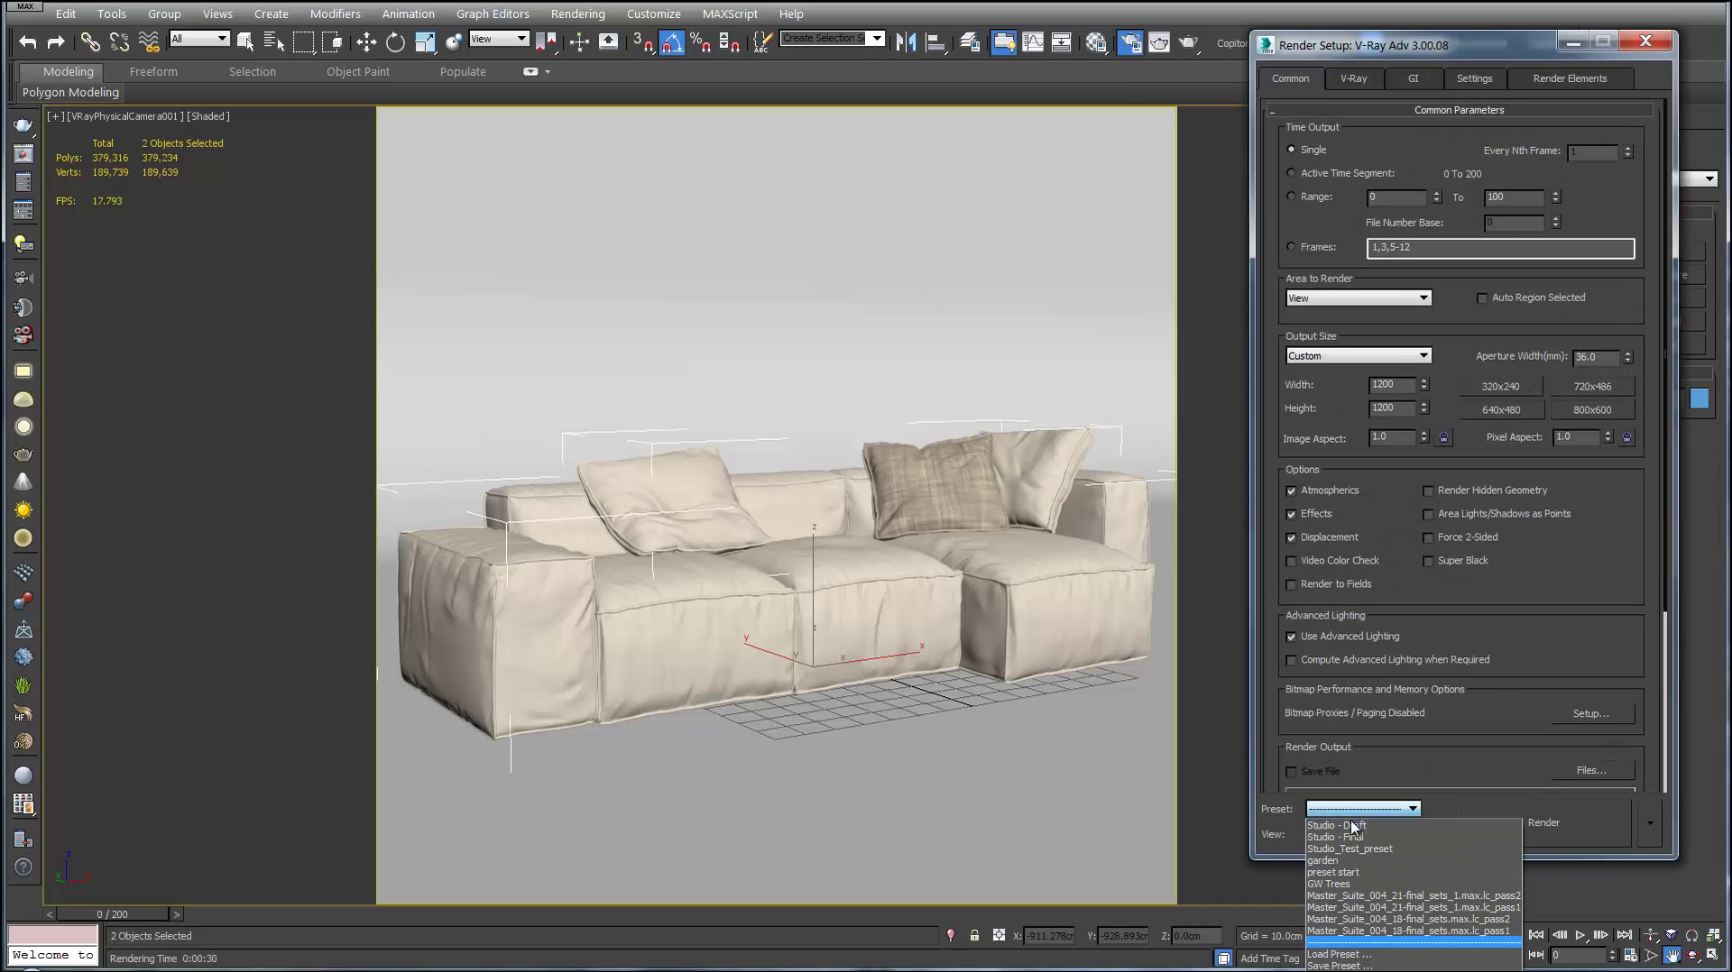
click(1366, 954)
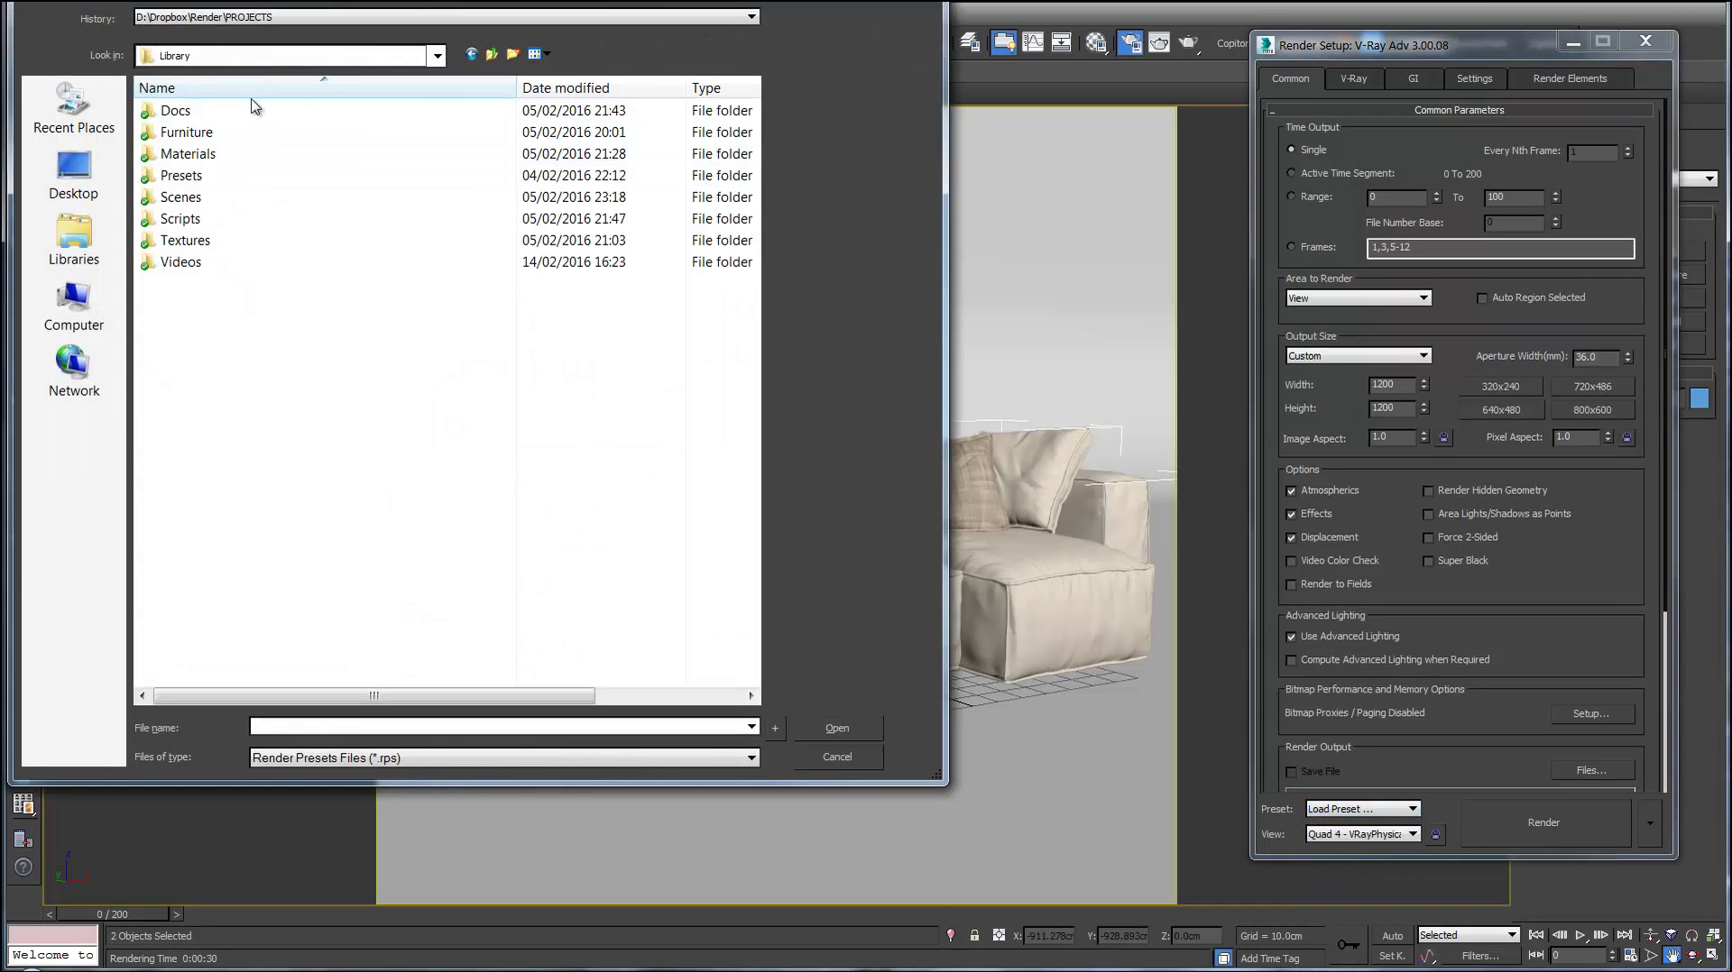
double_click(220, 175)
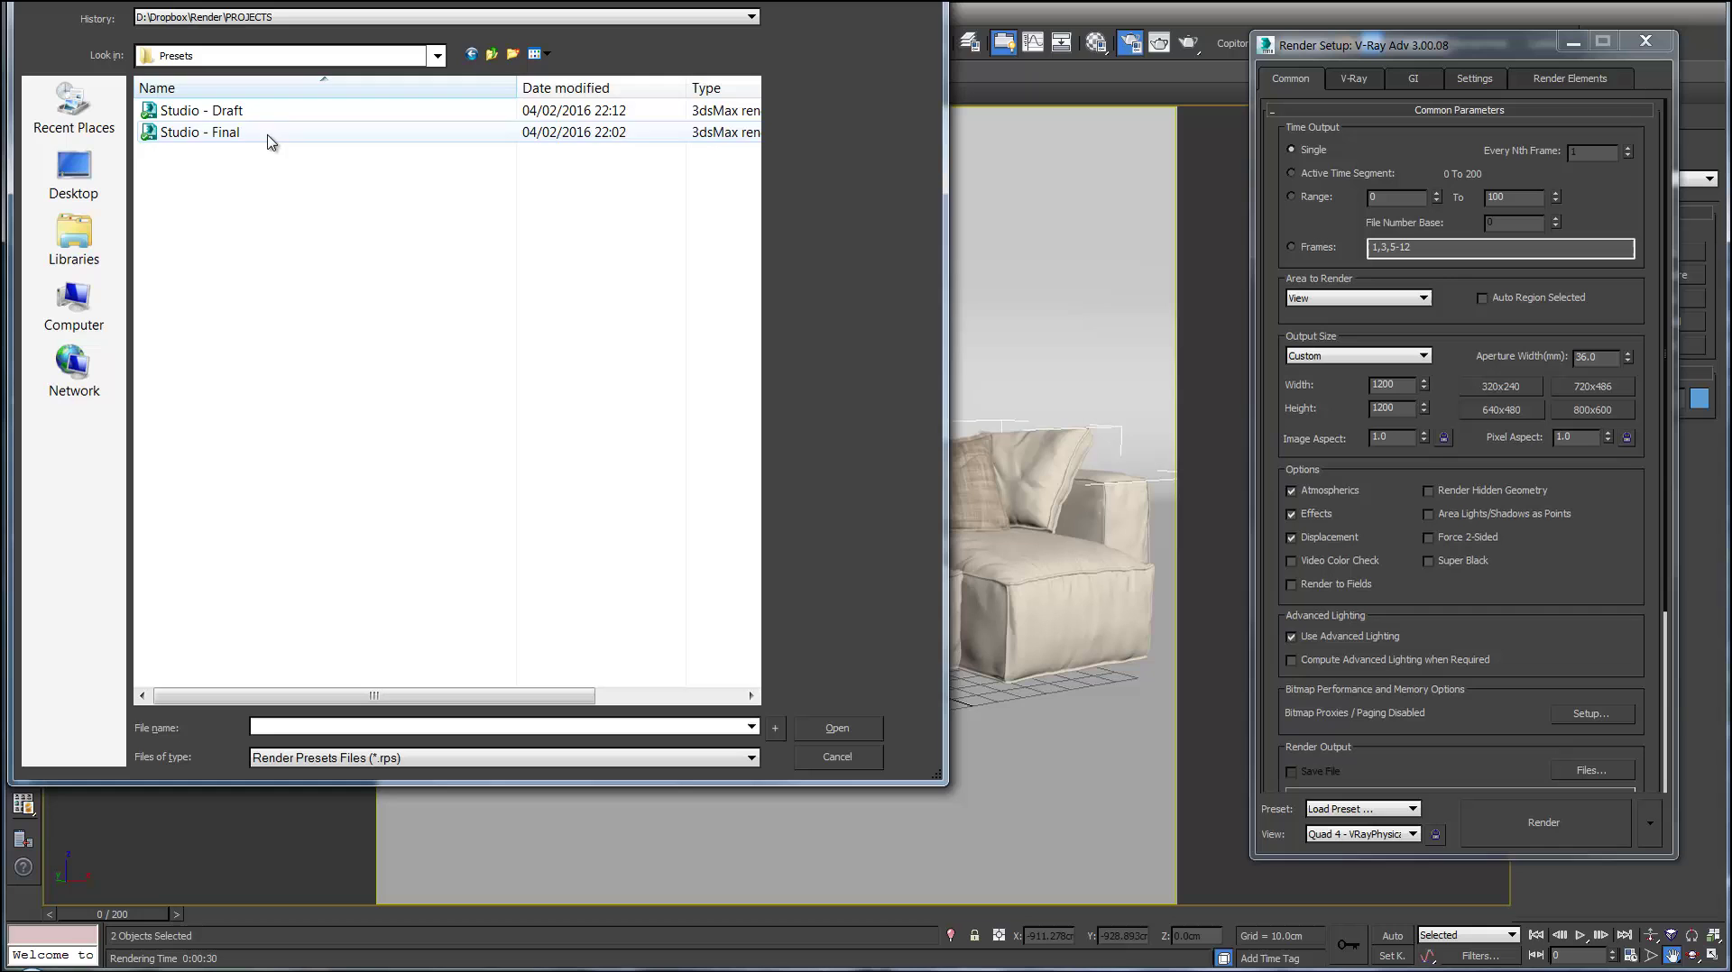
click(269, 137)
click(837, 728)
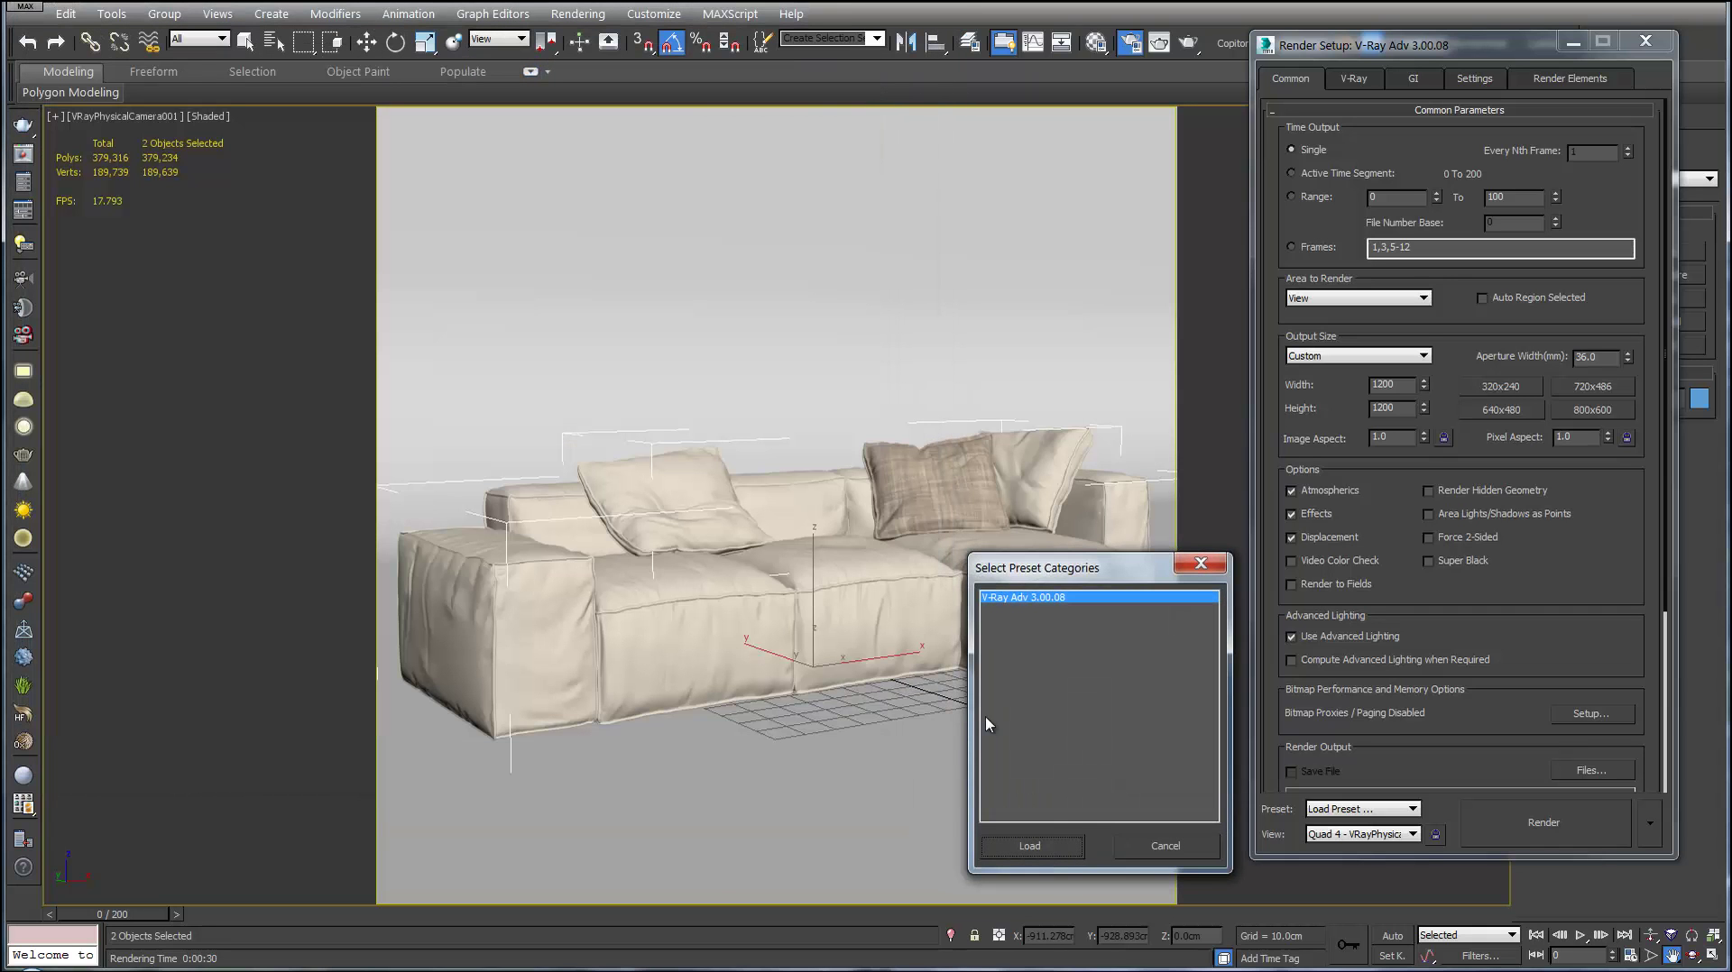
click(1055, 842)
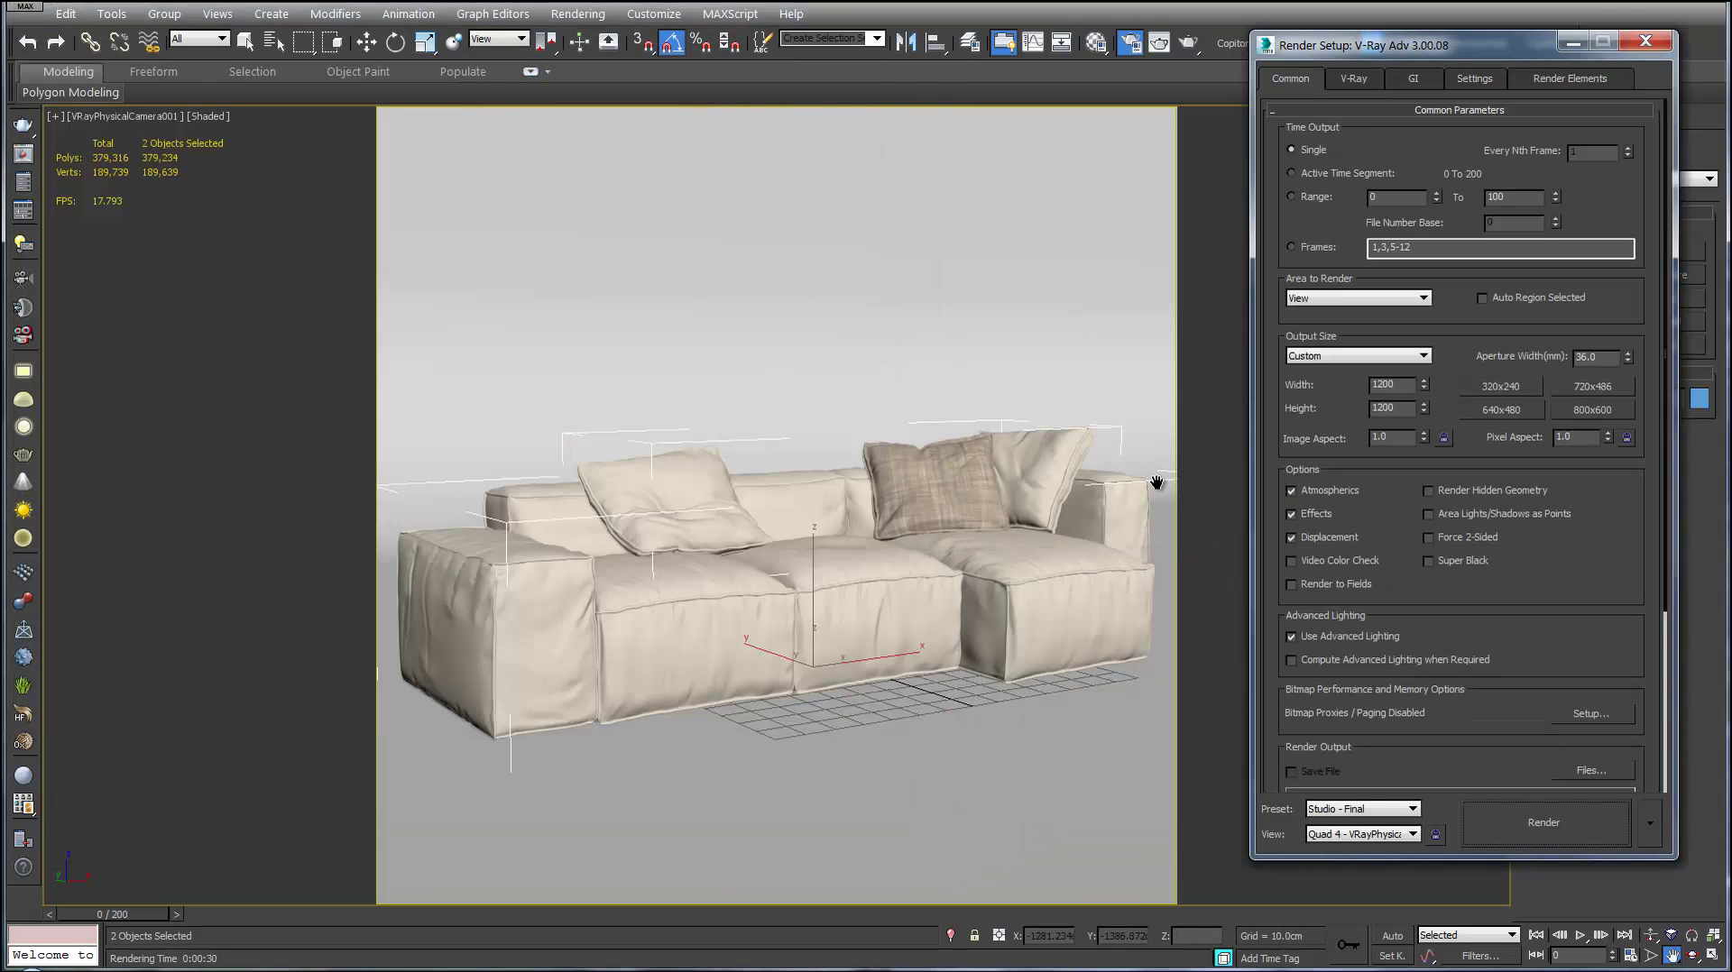
- Render the sofa through the camera with the final preset, enlarge the frame buffer, and close the render settings
click(1190, 44)
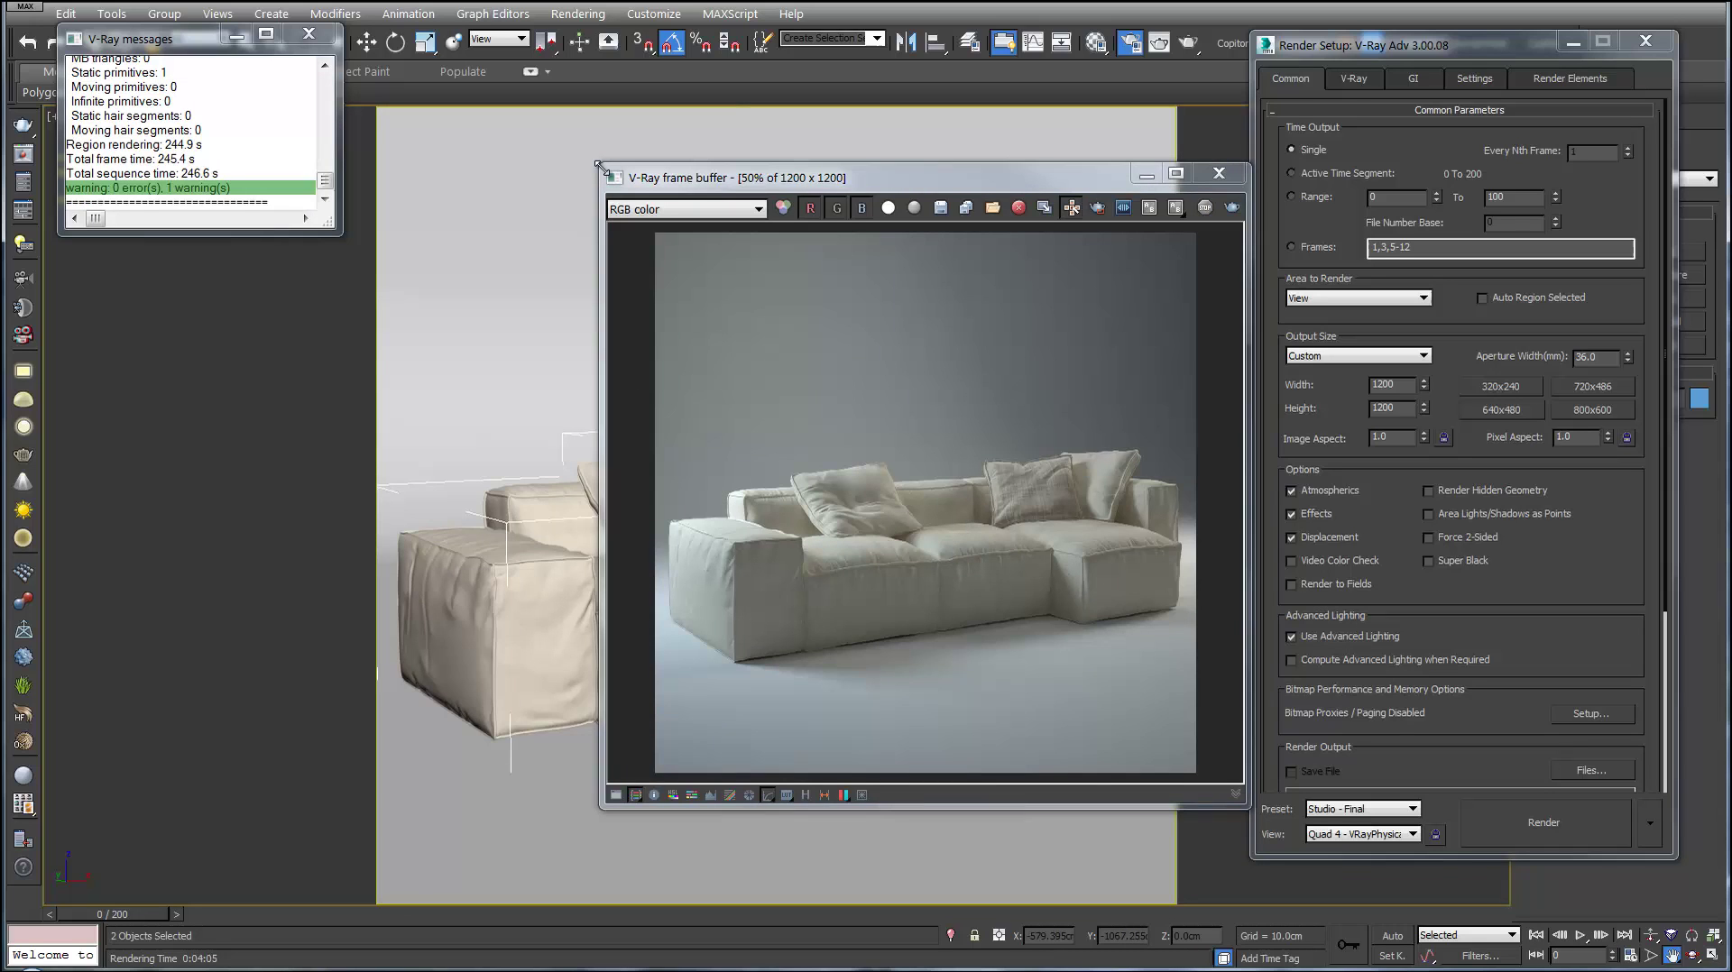
drag(584, 168, 228, 21)
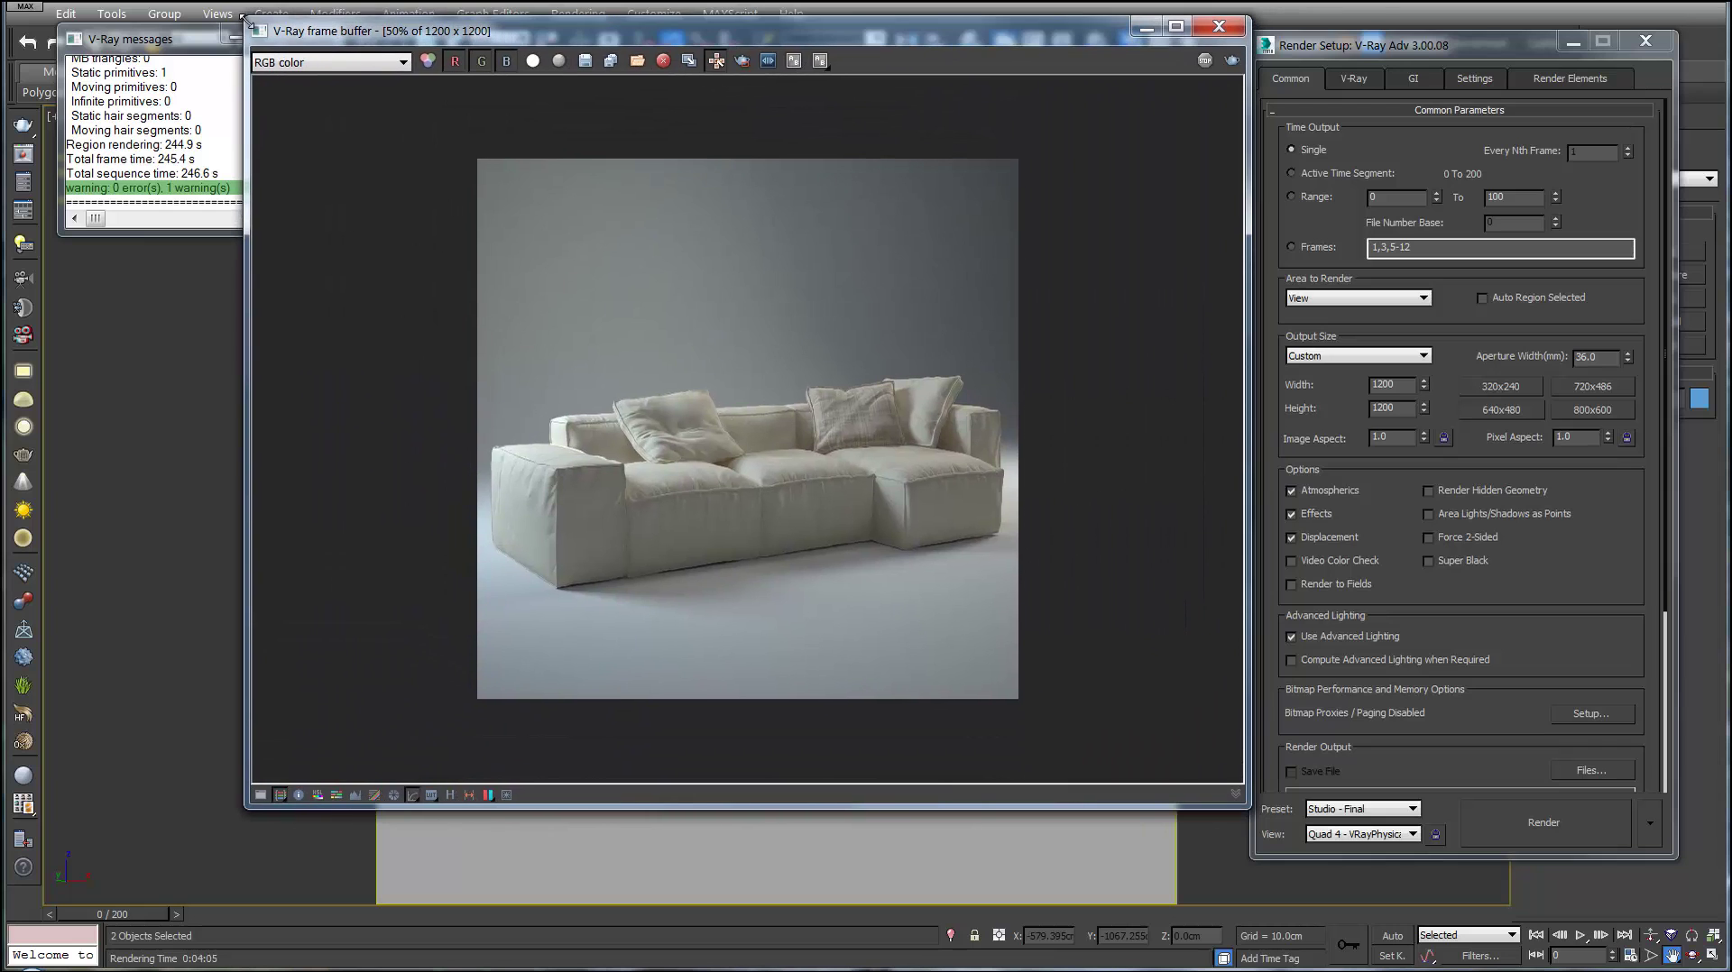
drag(930, 805, 930, 949)
click(1645, 44)
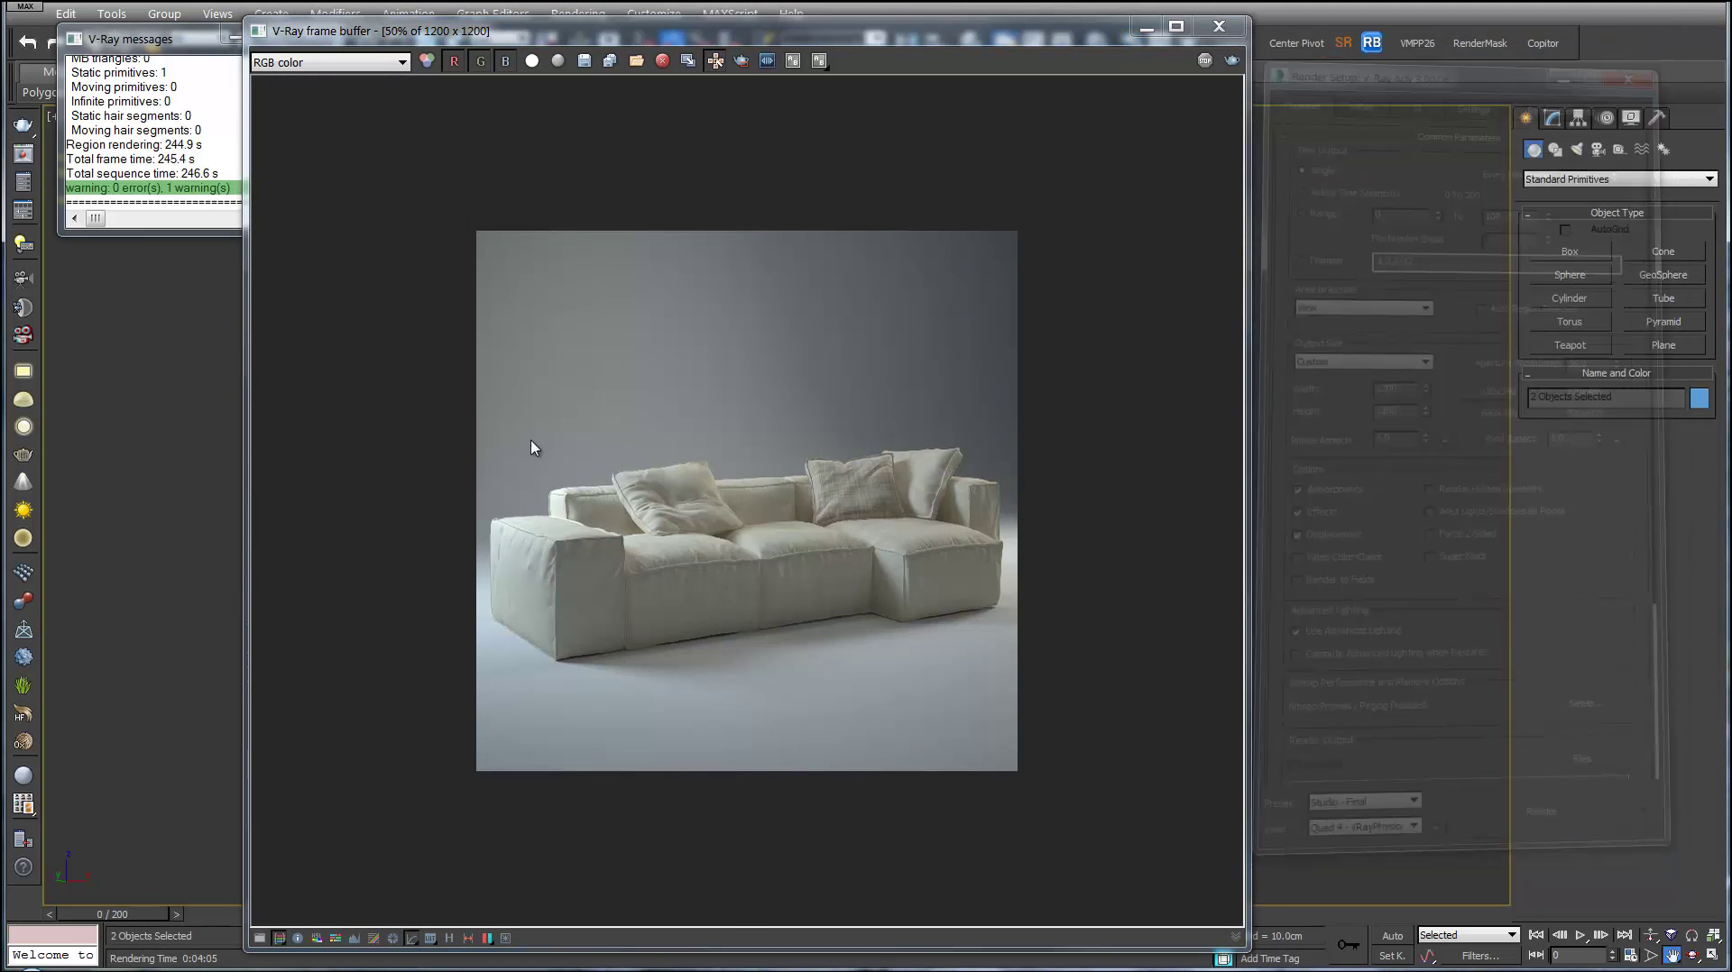
- Set the earlier render as image B in the render history and compare both renders at 200% by sweeping the divider across the sofa
click(161, 147)
click(180, 40)
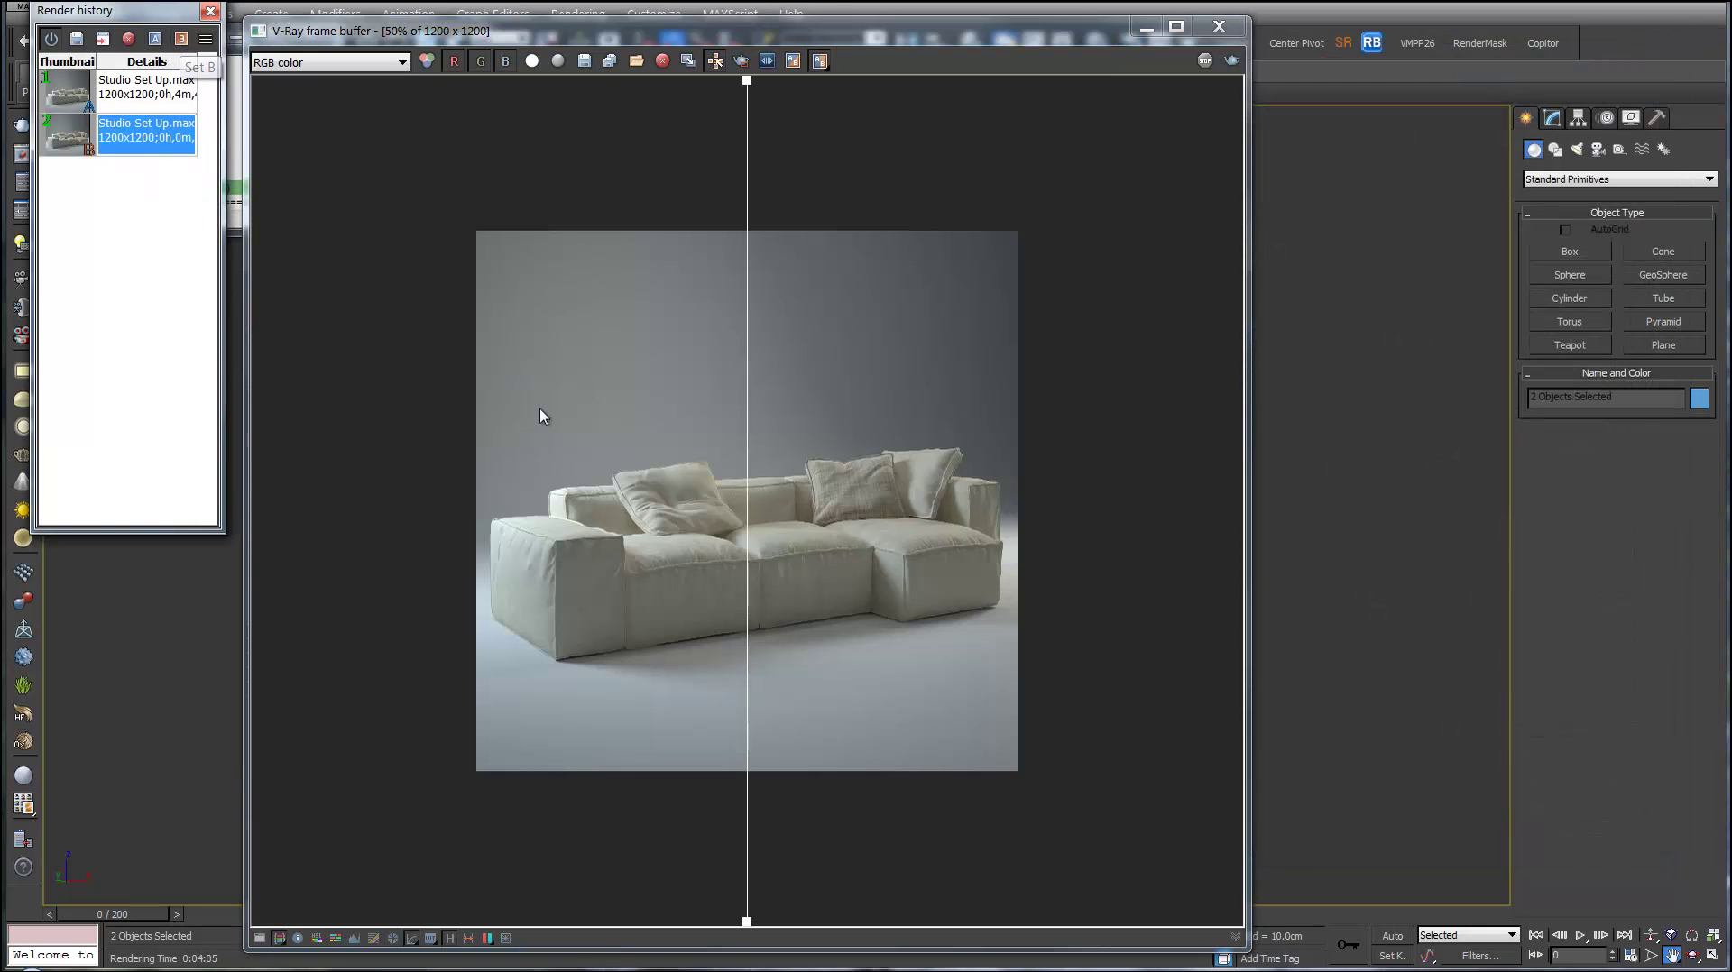
scroll(709, 582, up, 2)
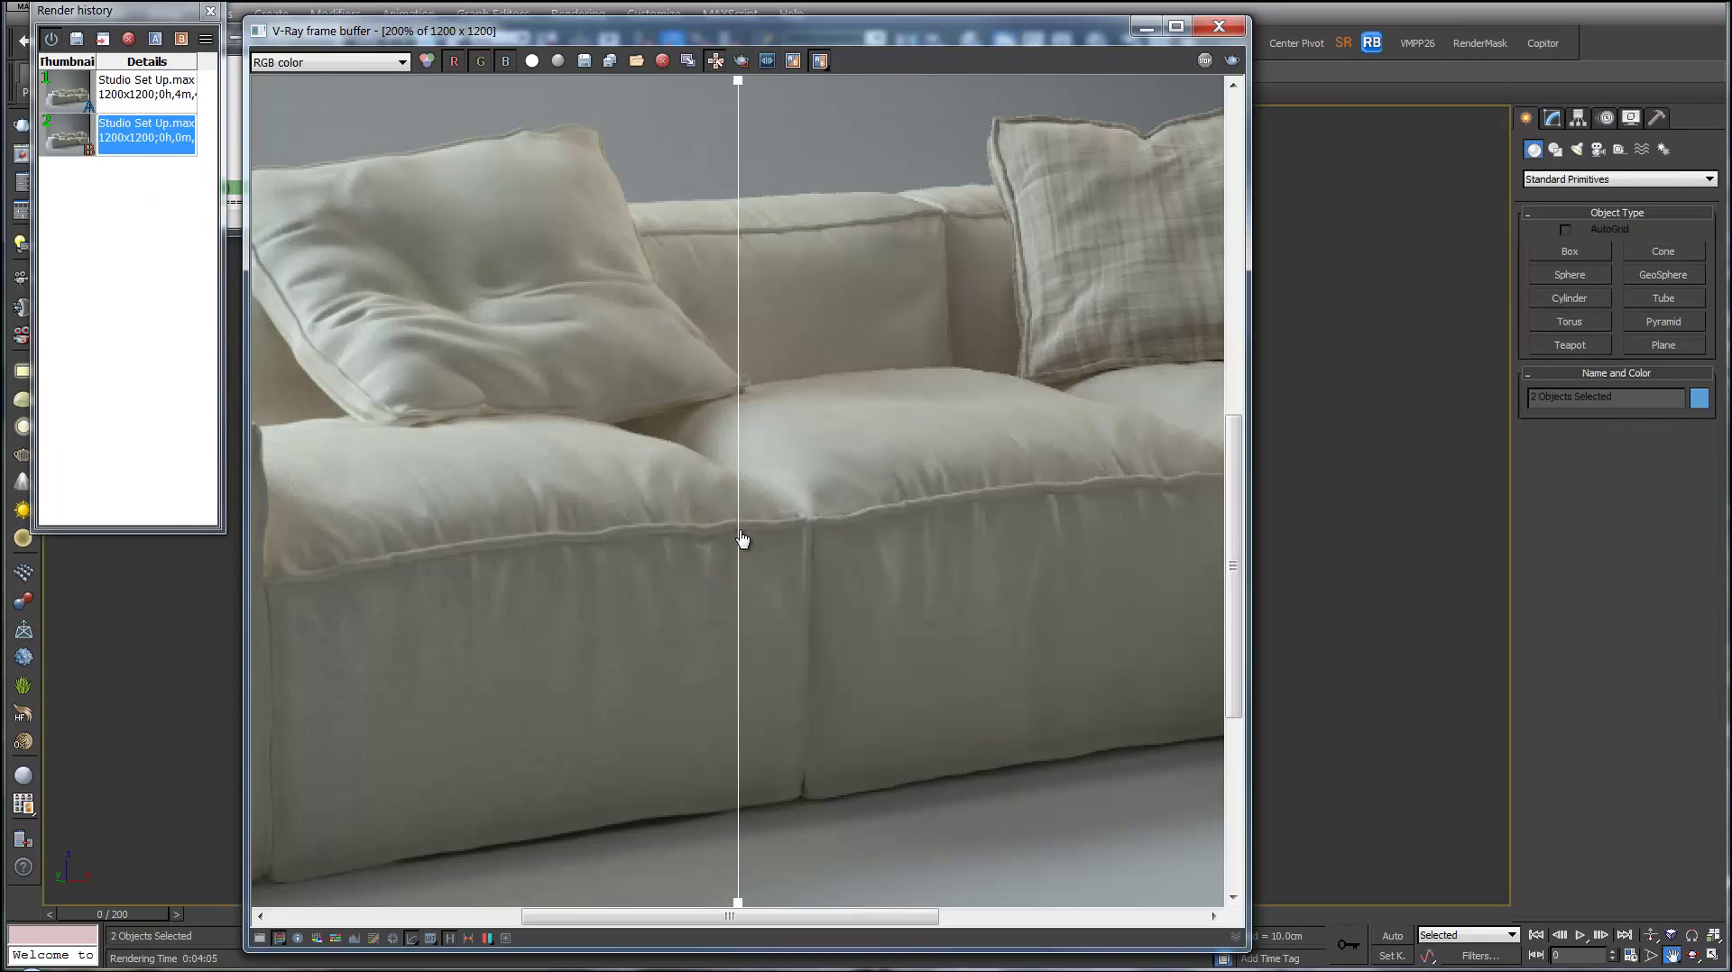
drag(742, 538, 715, 598)
middle_drag(503, 499, 793, 472)
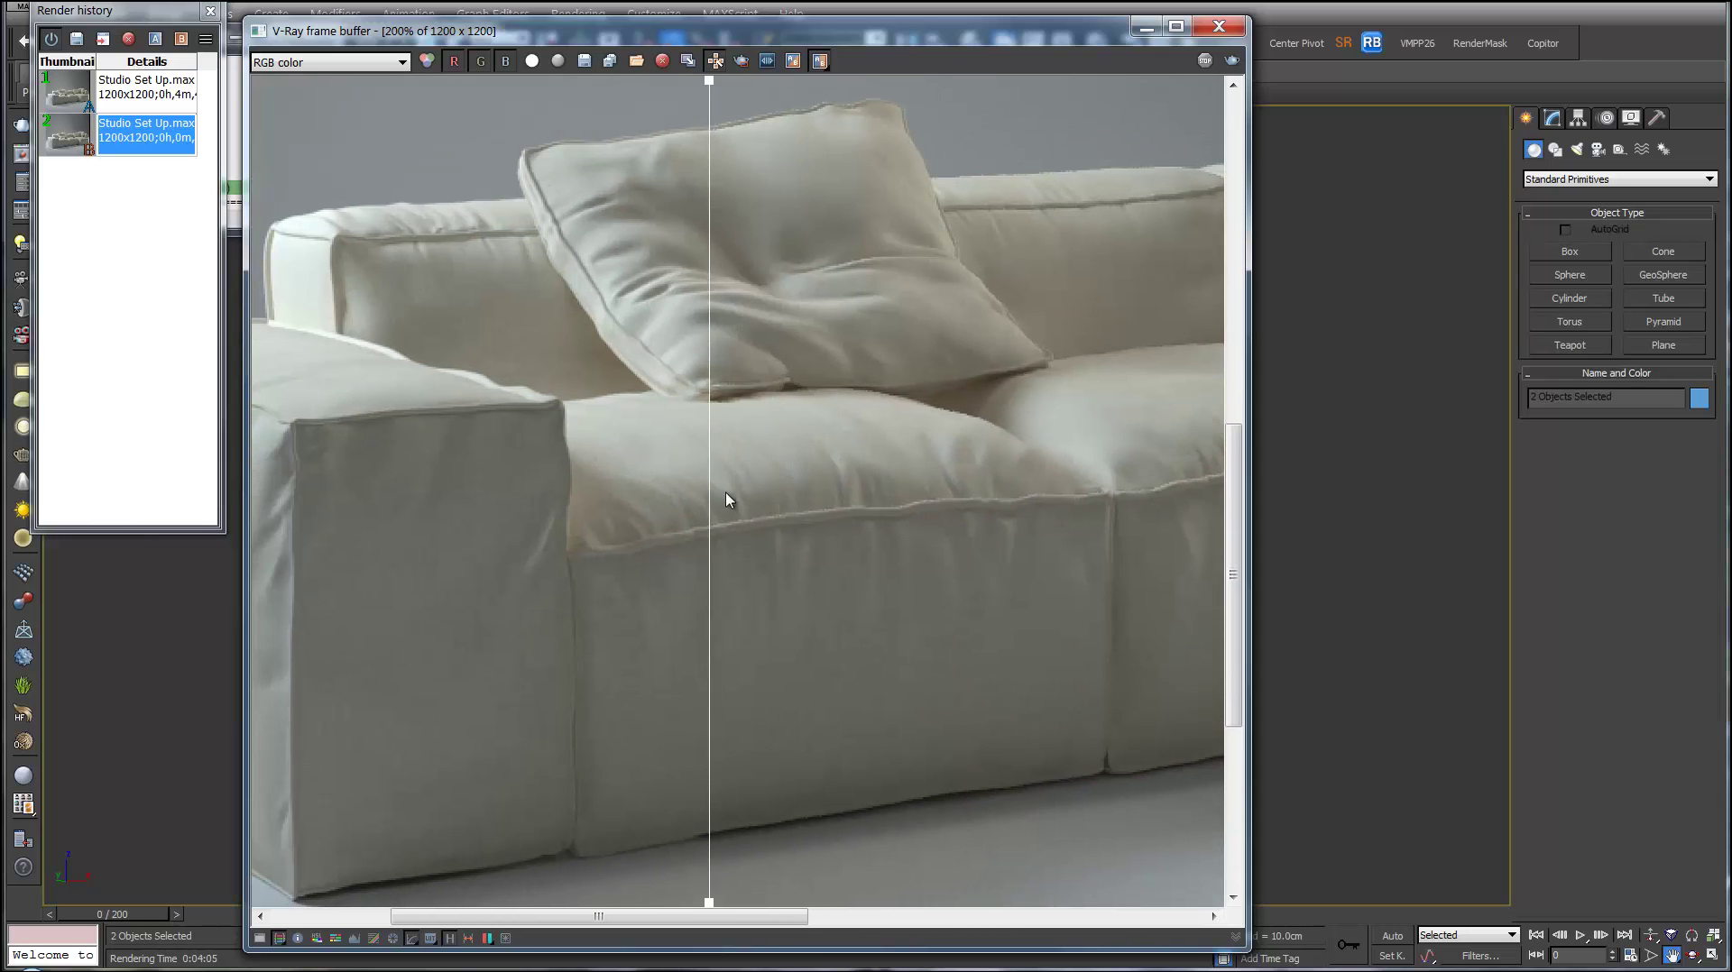
drag(711, 519, 458, 511)
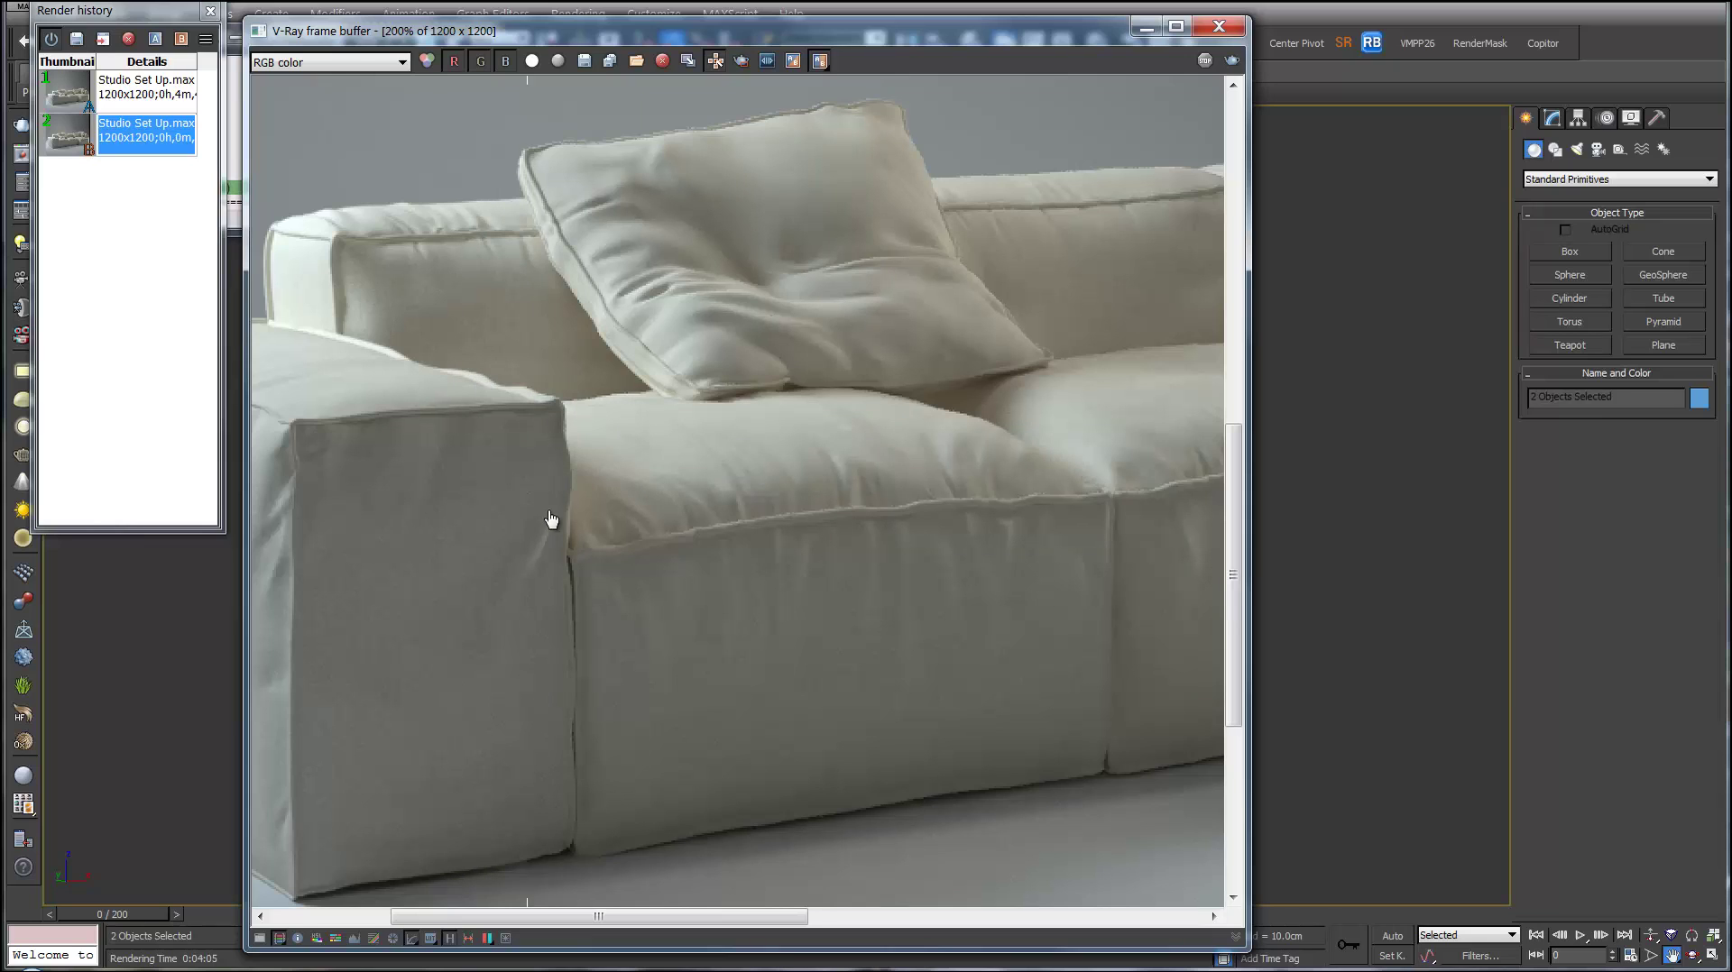
drag(550, 520, 889, 552)
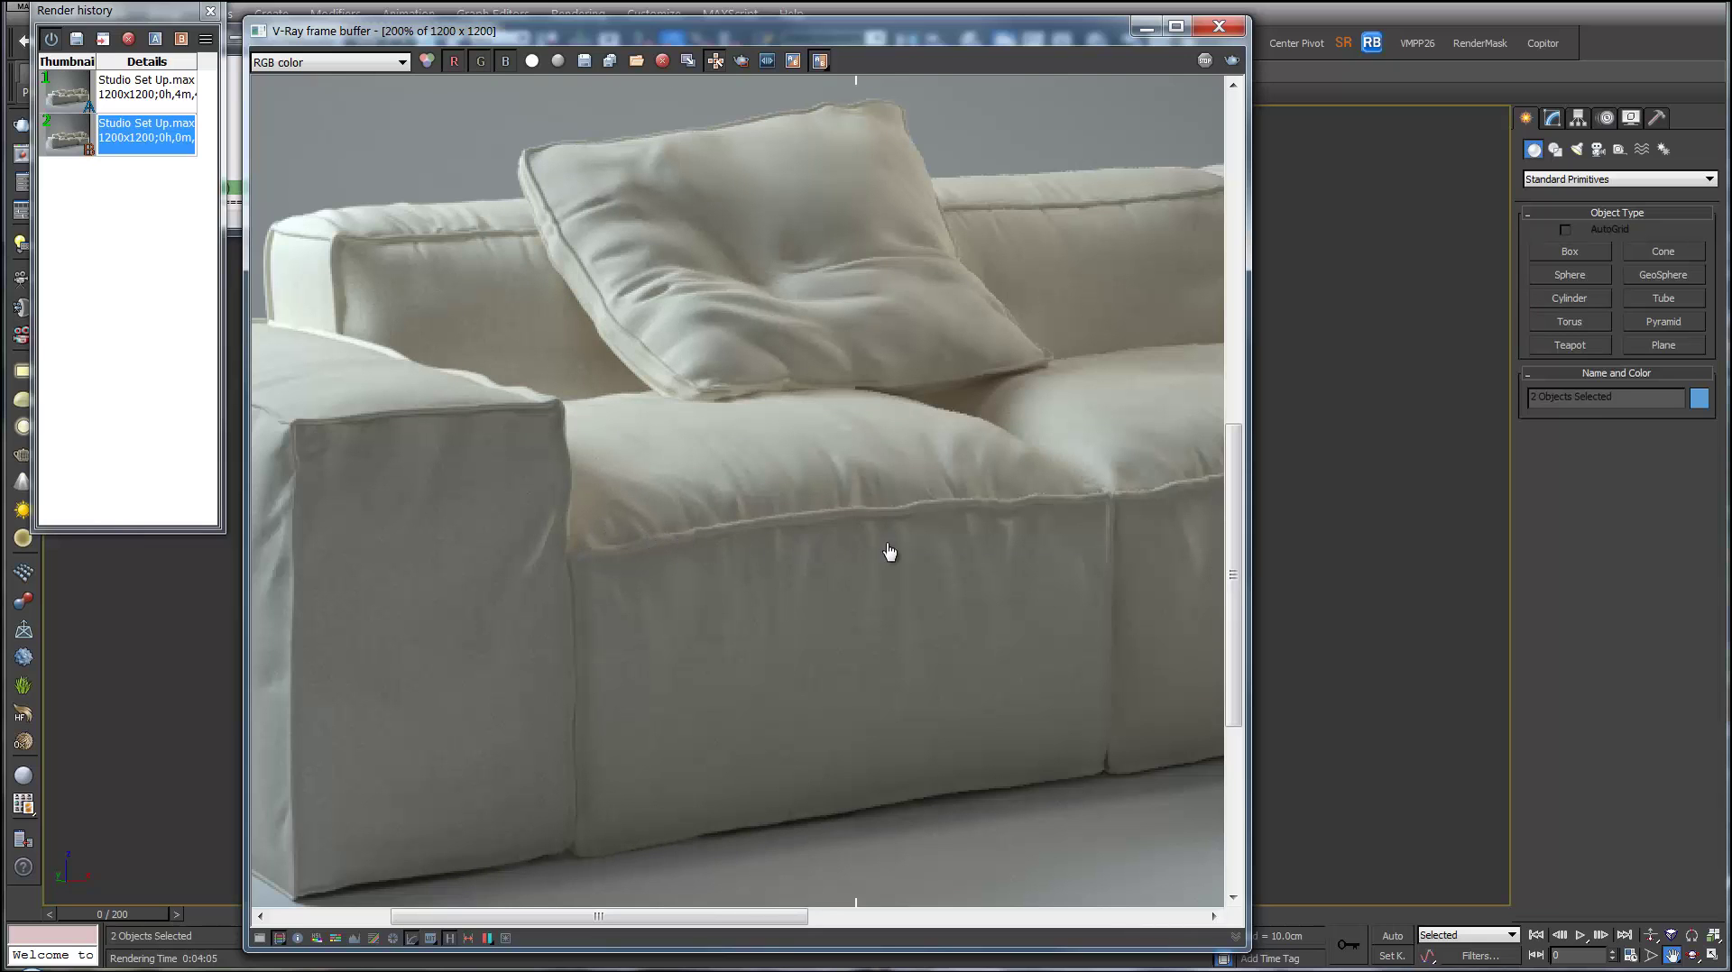
drag(1017, 553, 552, 528)
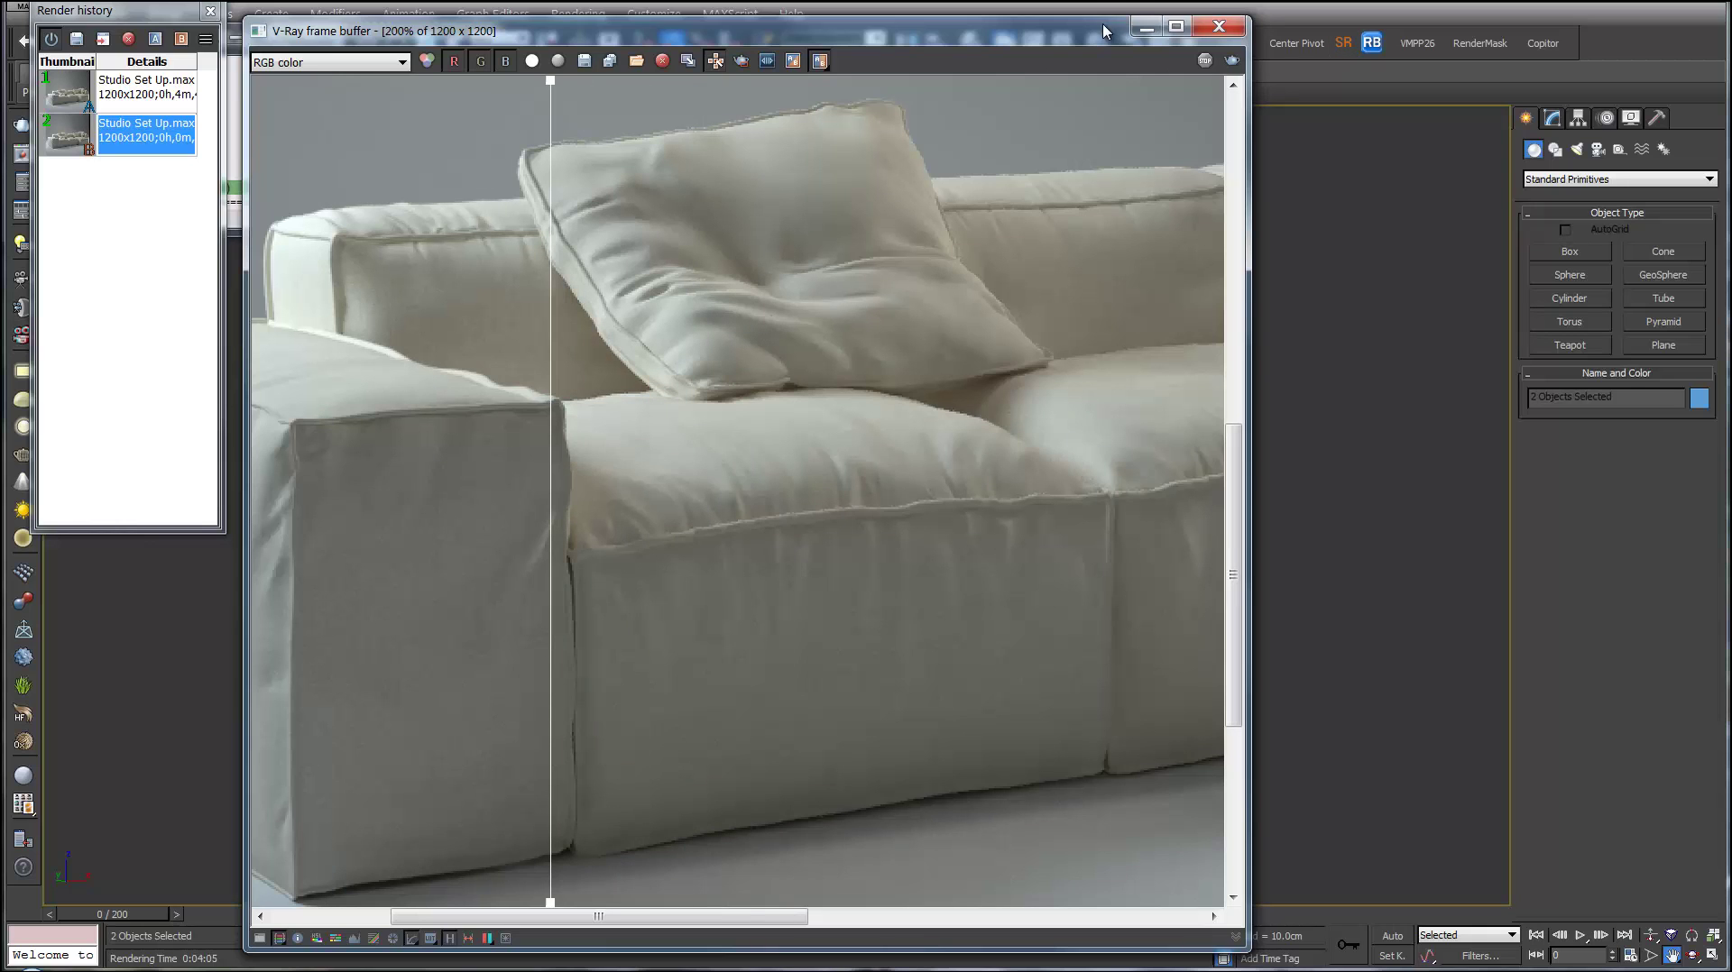
- Load the Studio - Draft render preset from the library's Presets folder, including its V-Ray Adv 3.00.08 category
drag(1068, 39, 1022, 100)
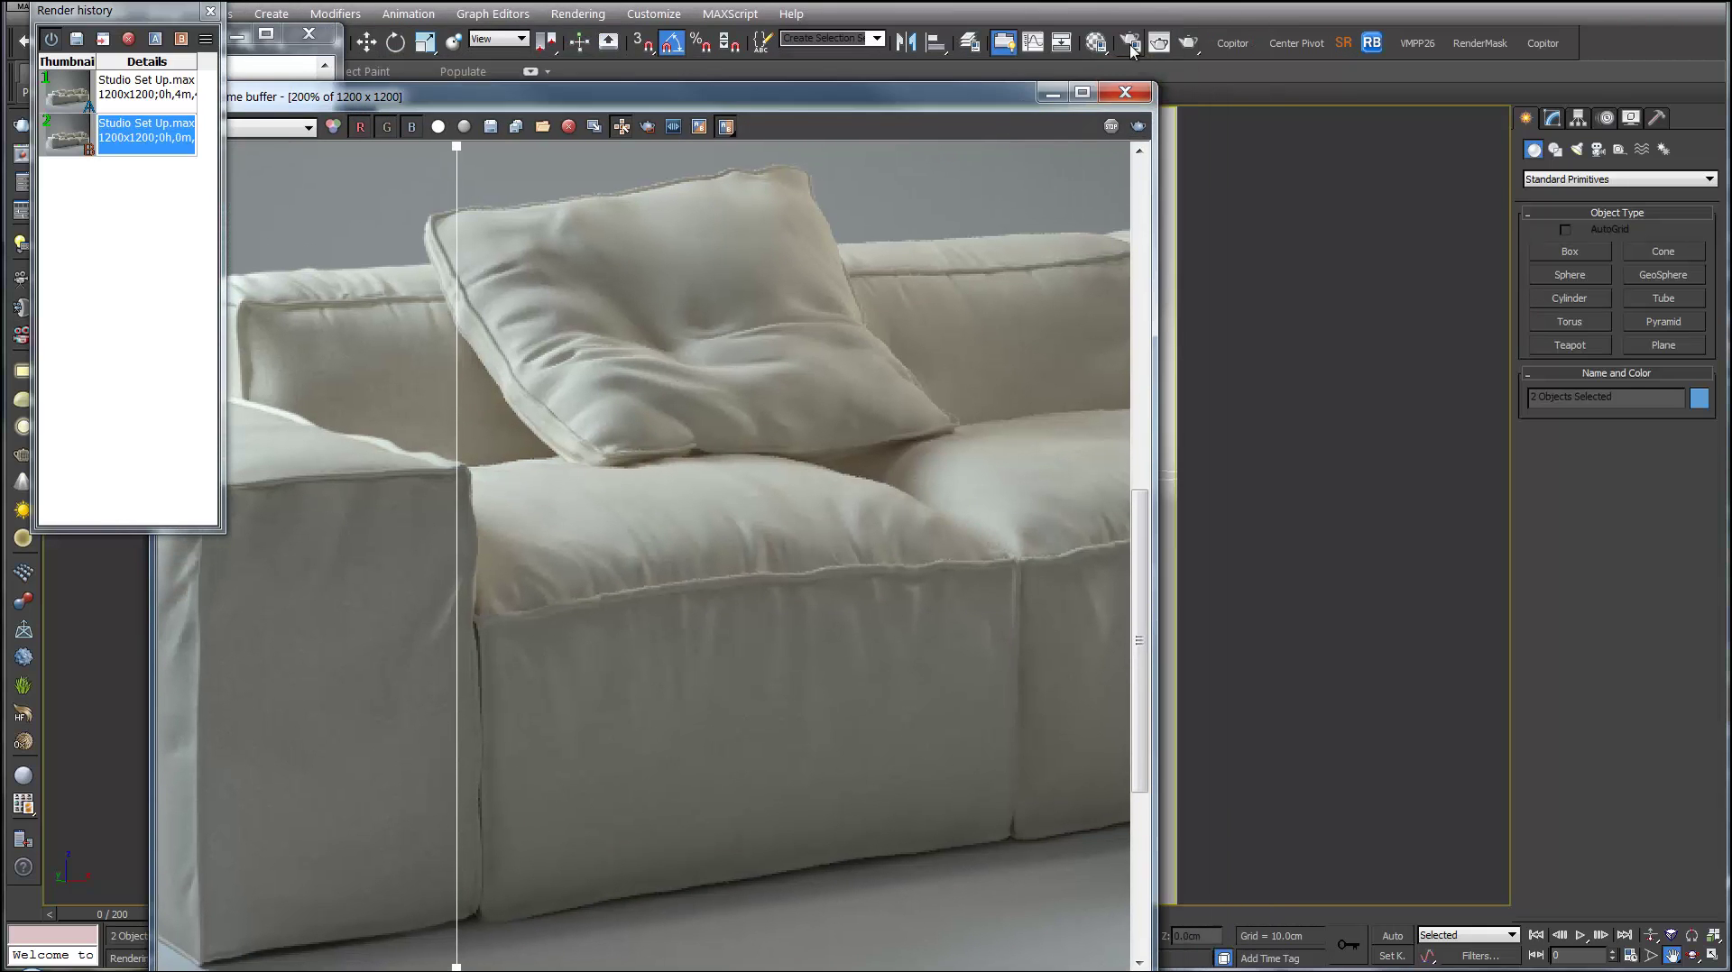
key(F10)
click(1398, 809)
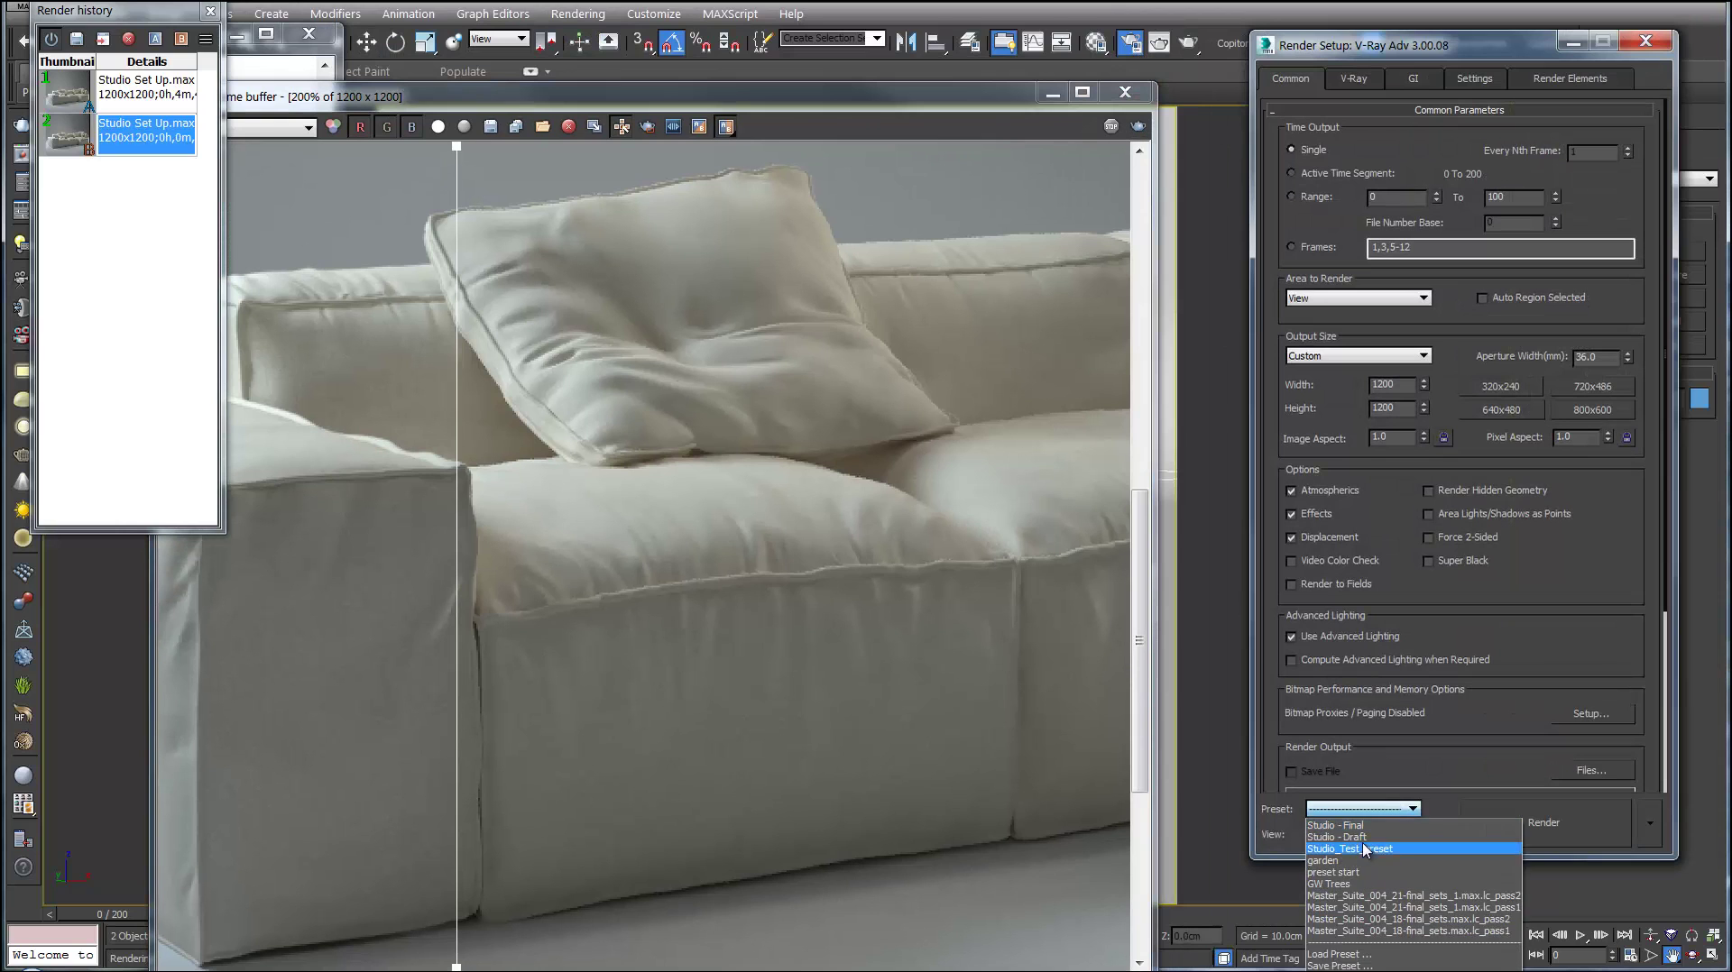
click(1350, 956)
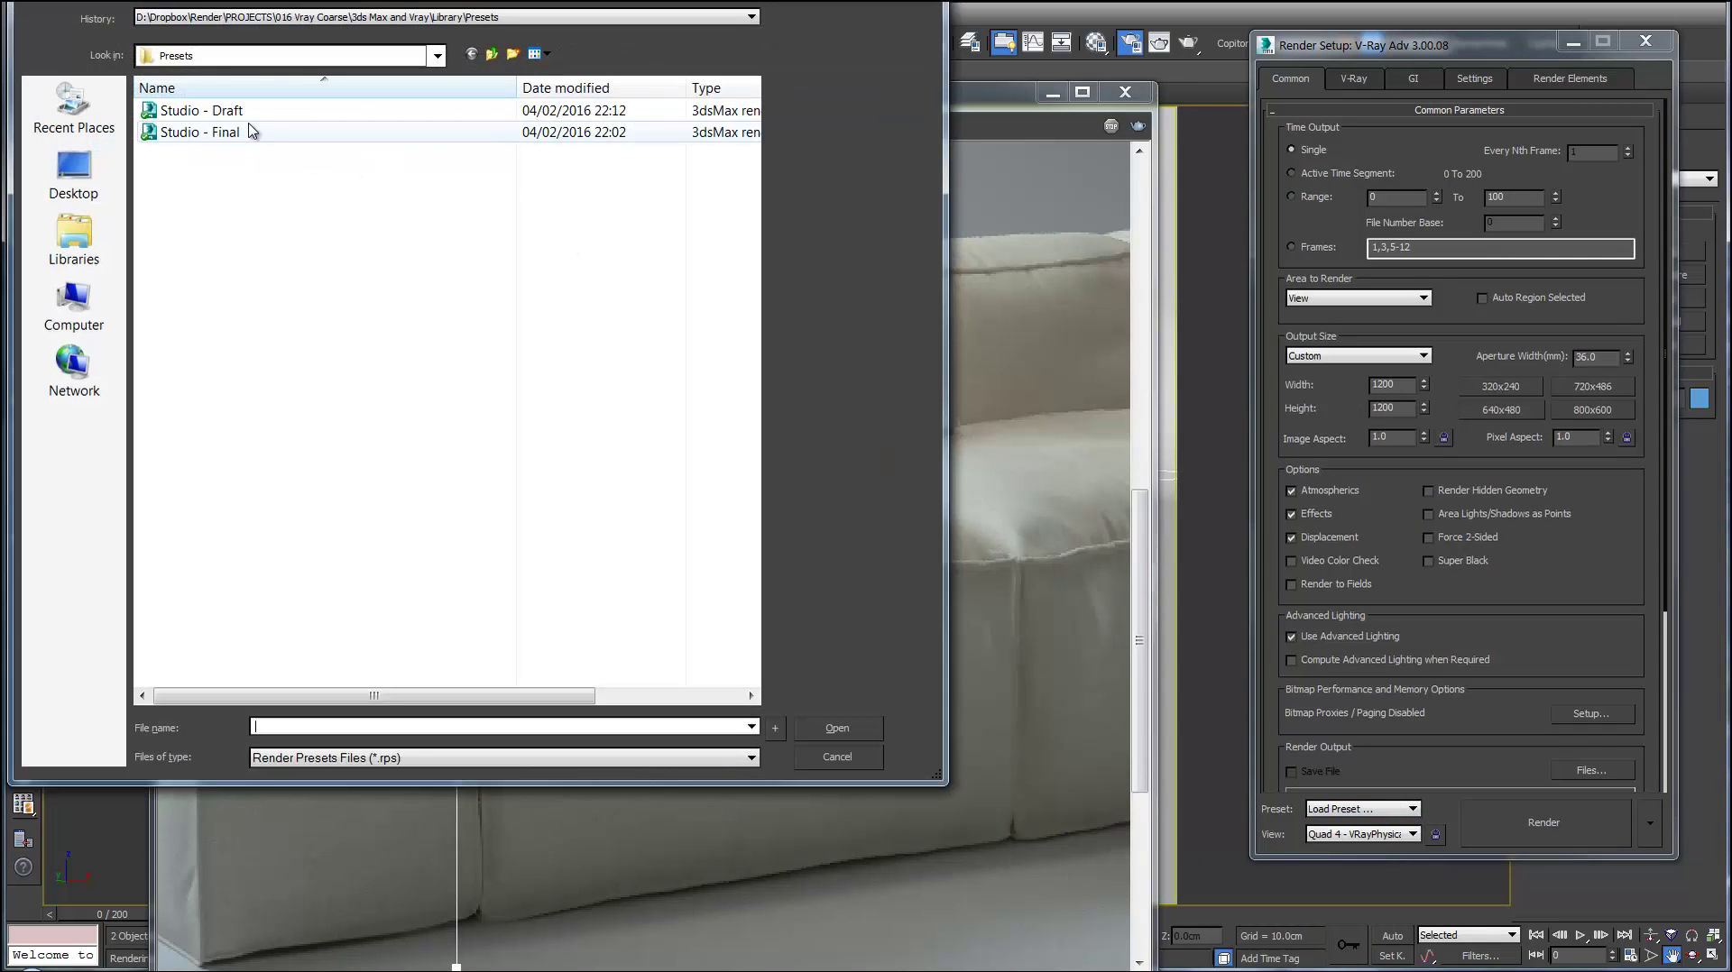
click(242, 116)
double_click(242, 115)
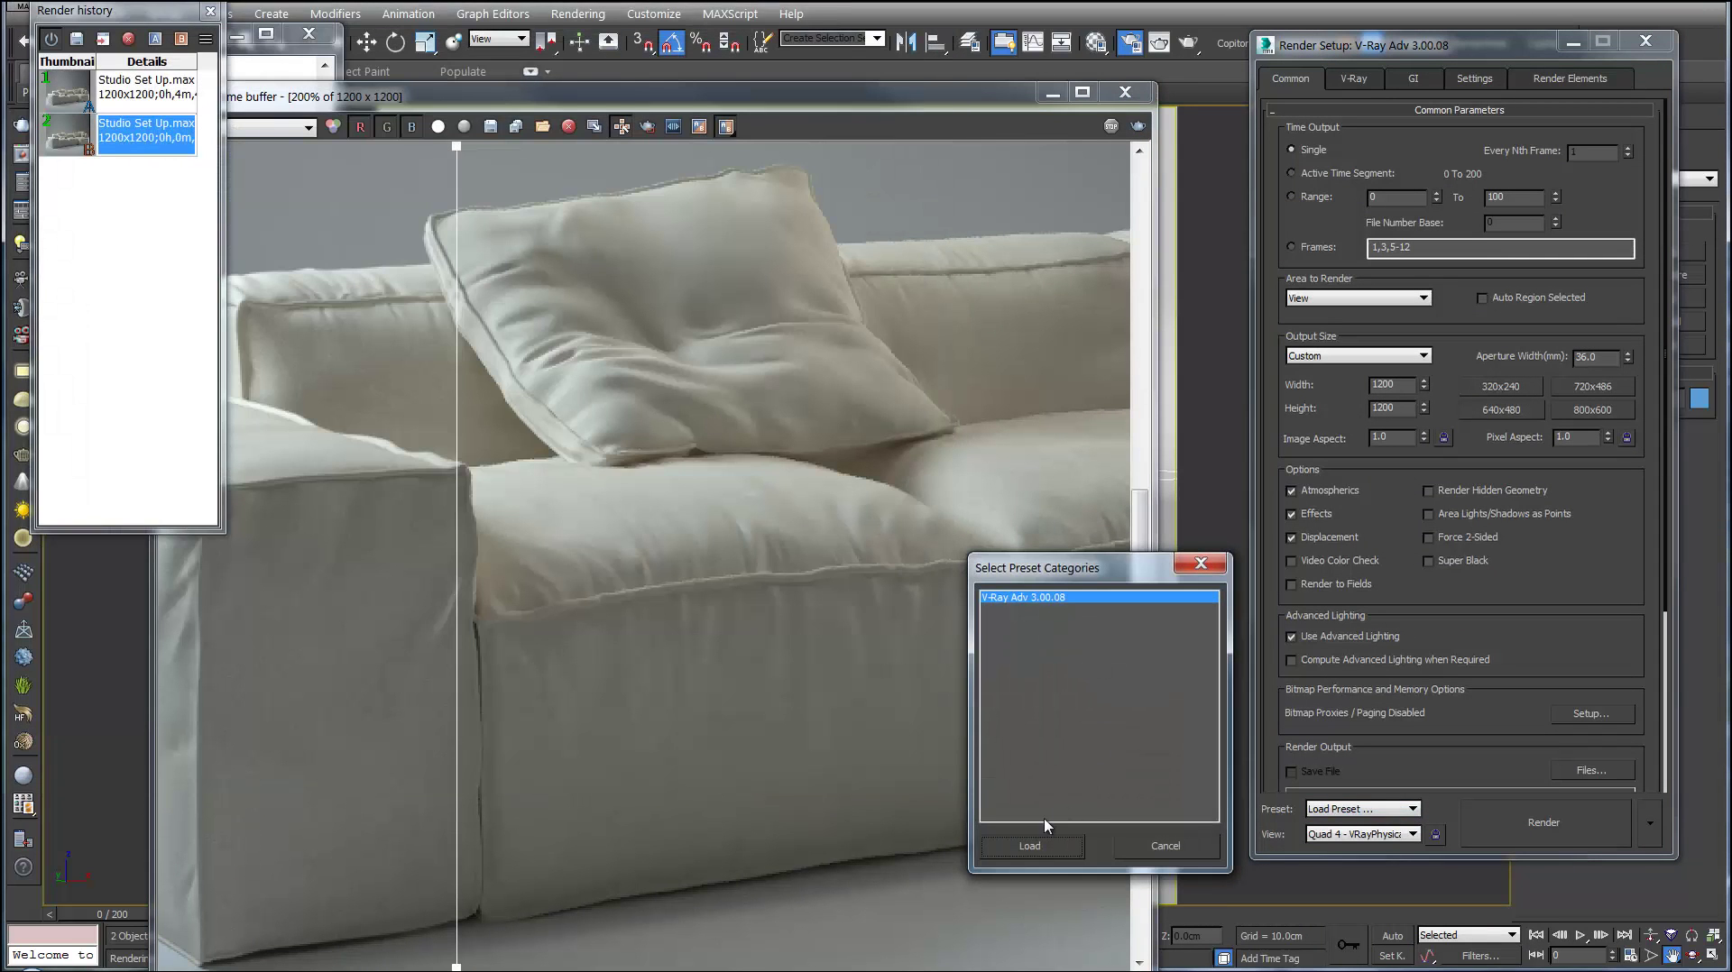
click(1029, 846)
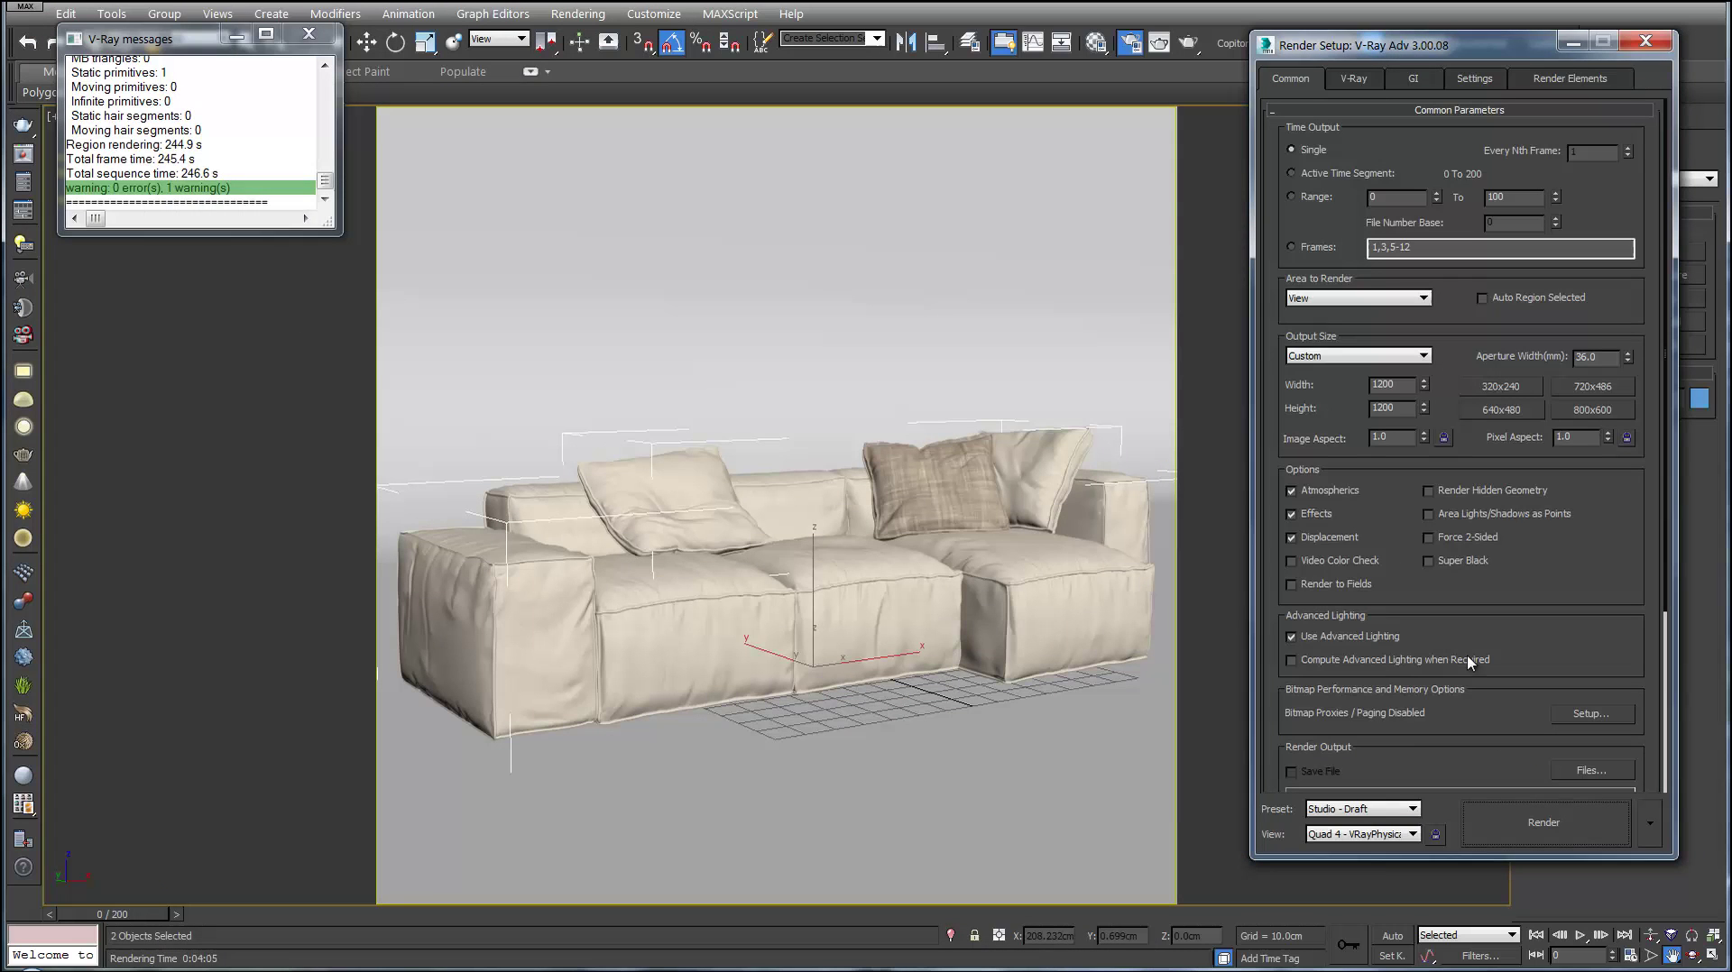
click(1399, 816)
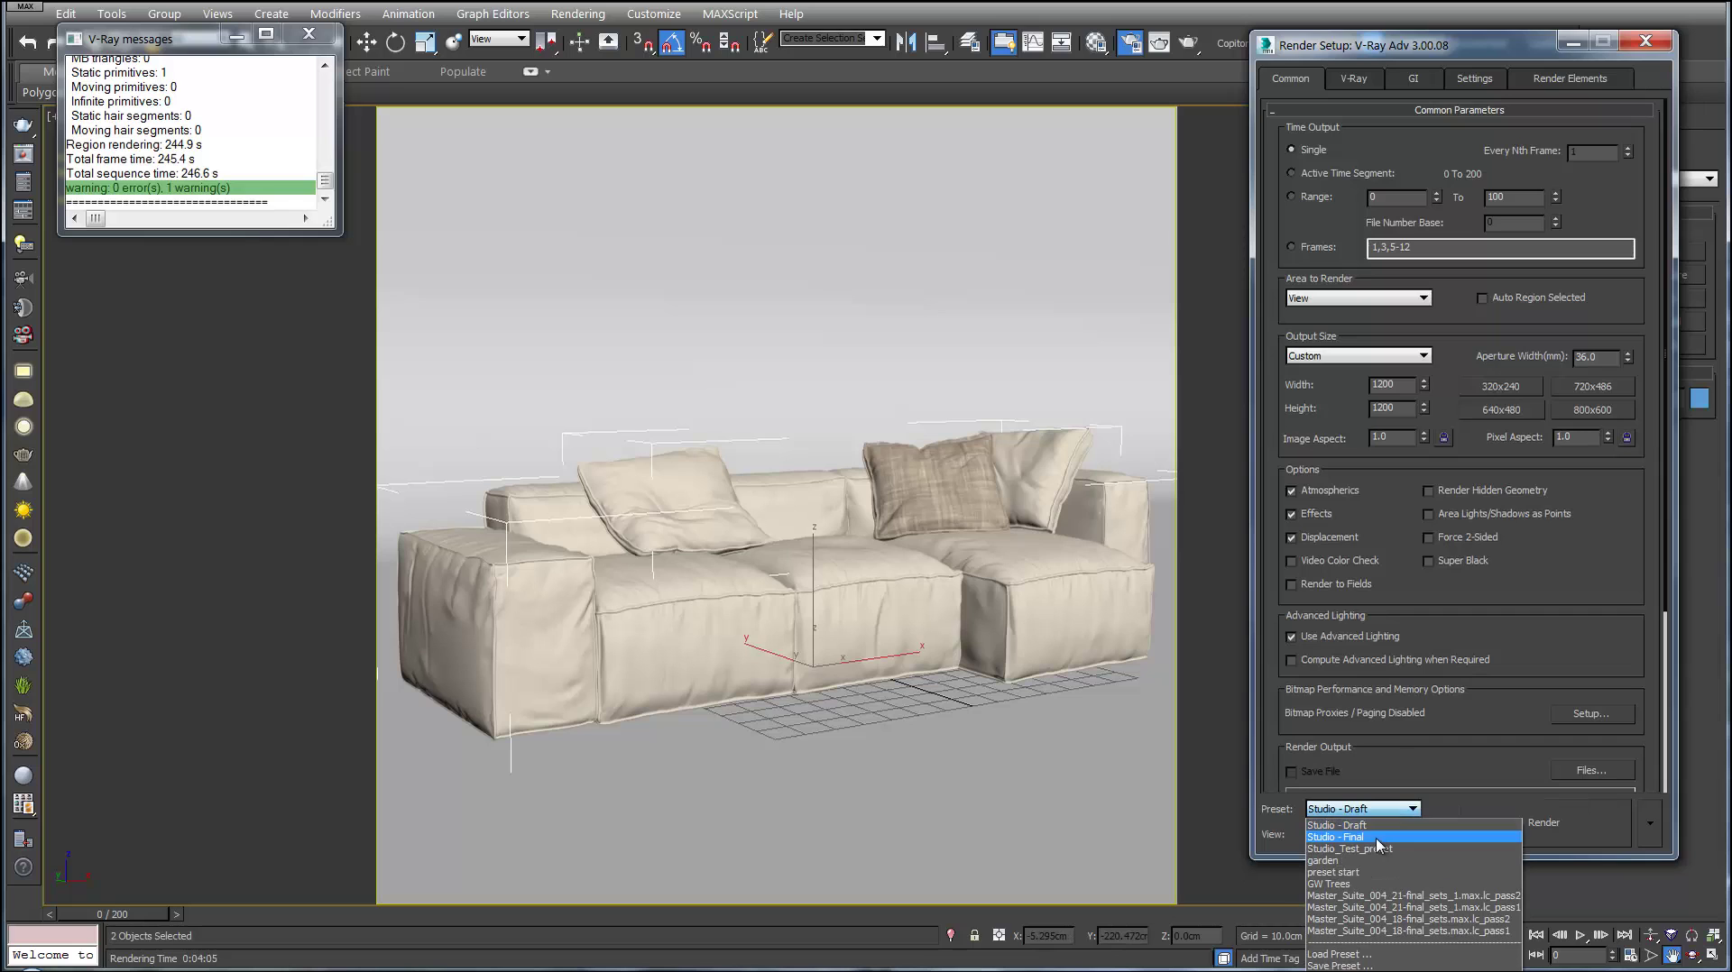
key(Return)
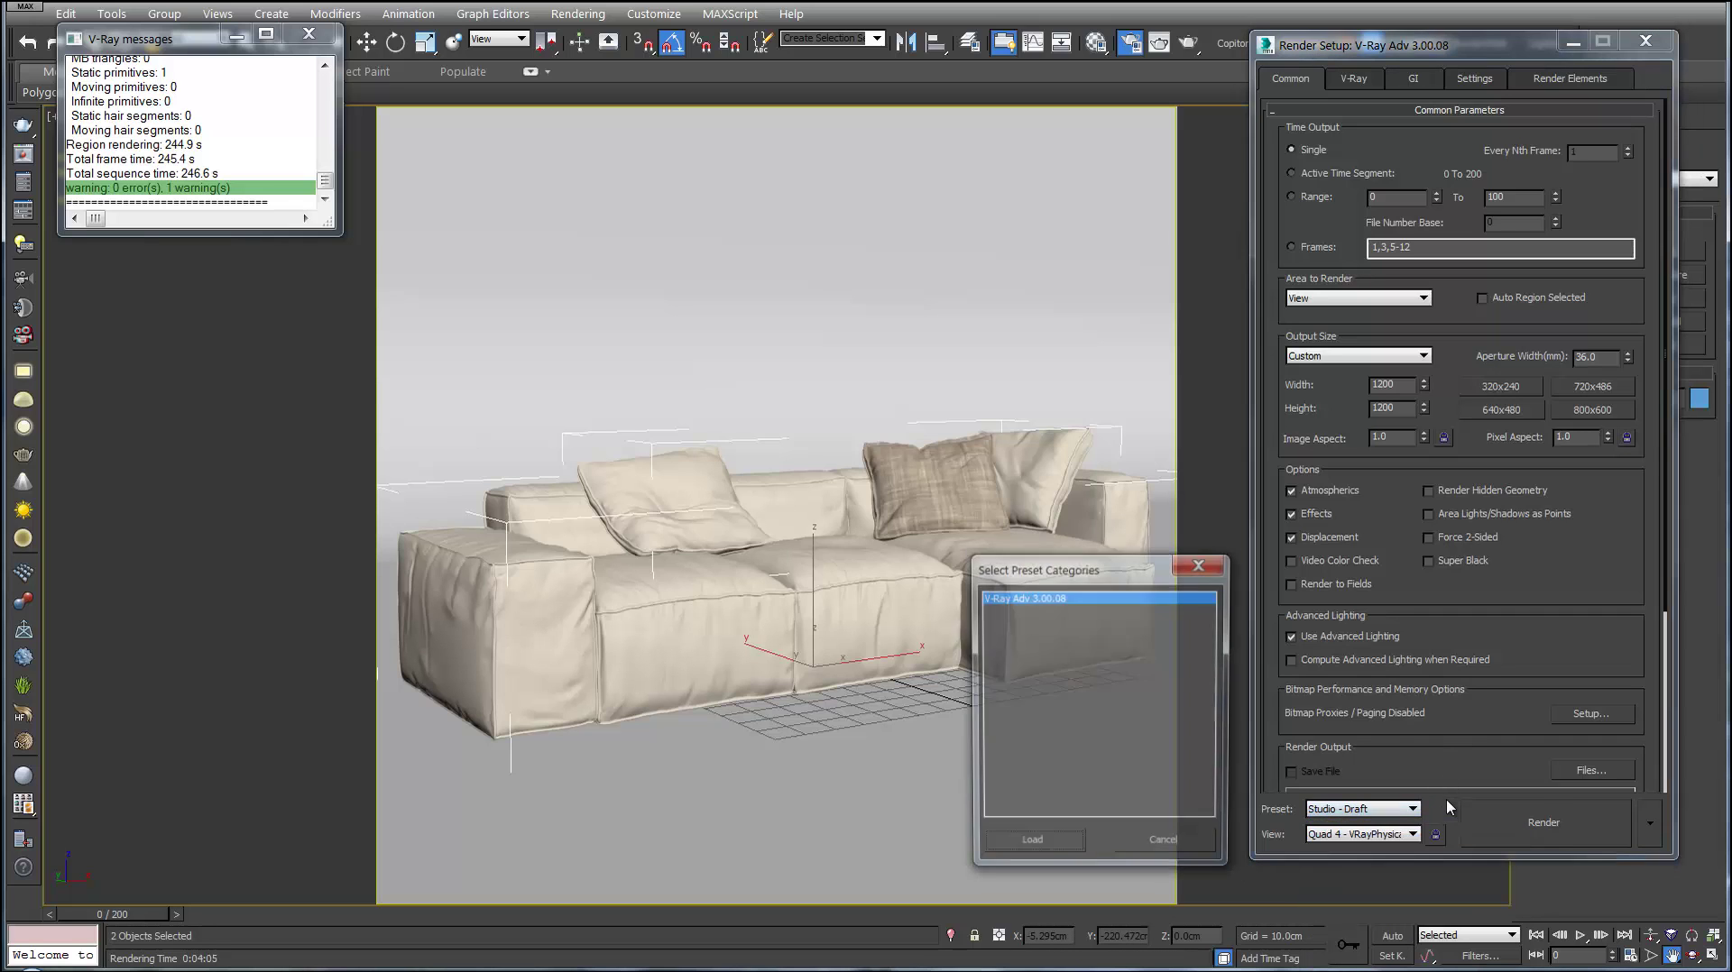
click(1201, 843)
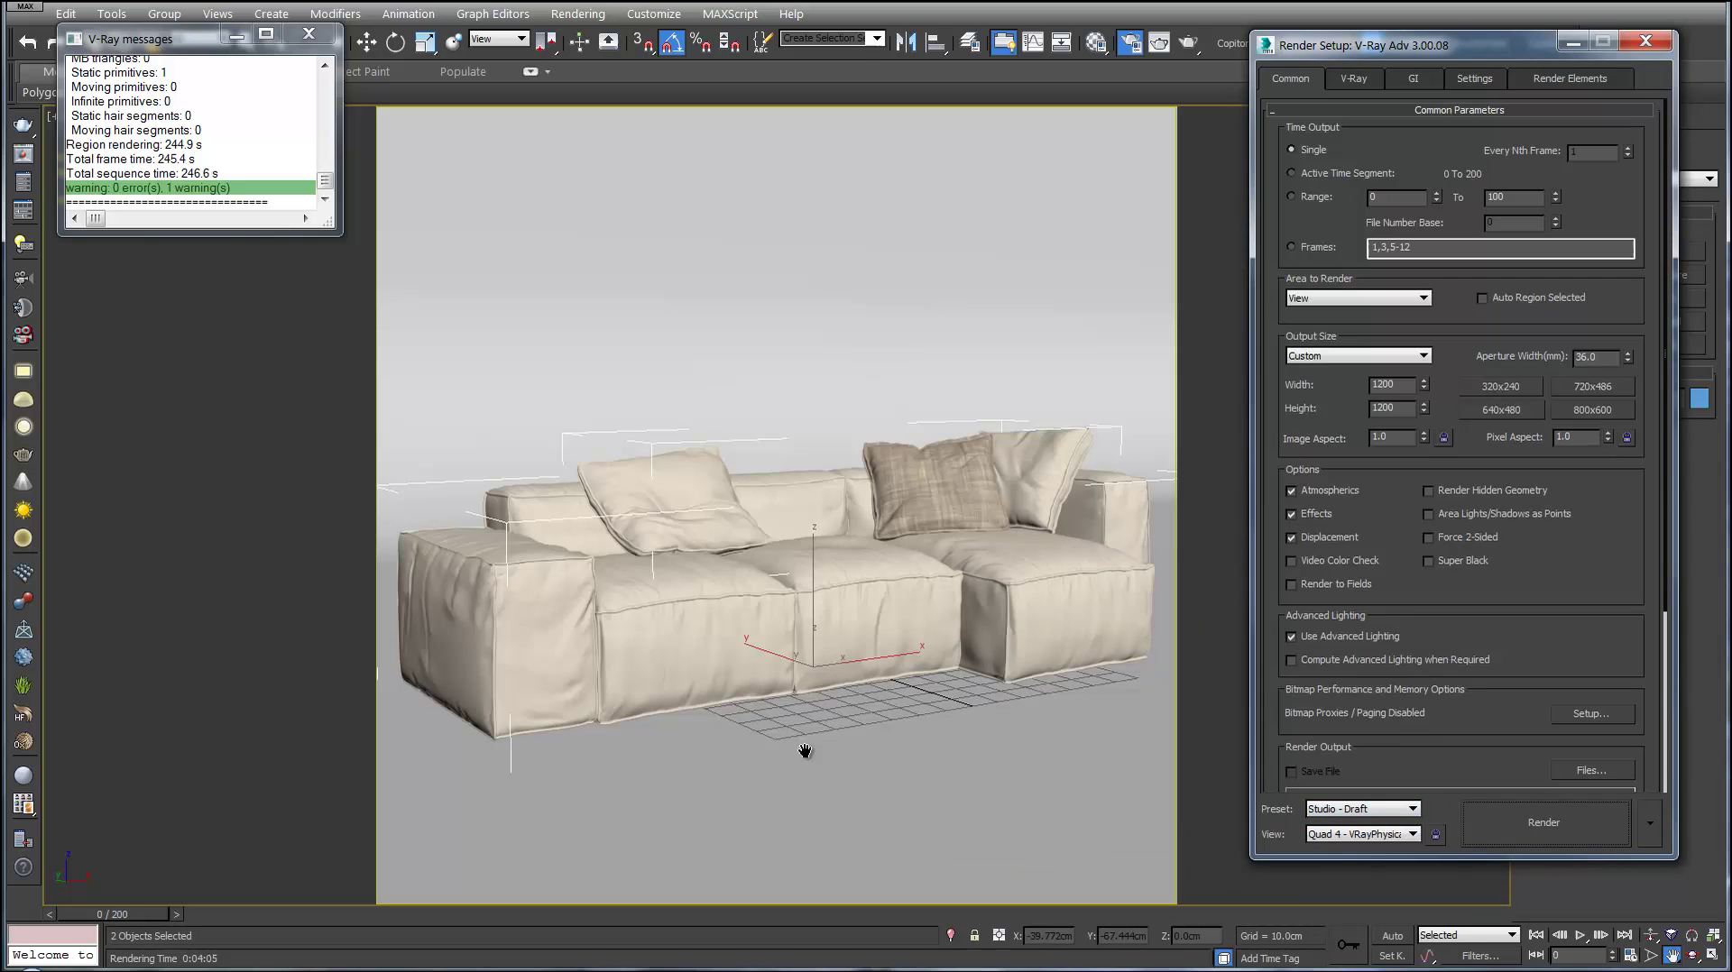
- Switch to Windows Explorer, examine the Fabrics preview image in the library's Materials folder, and return to 3ds Max
key(alt+Tab)
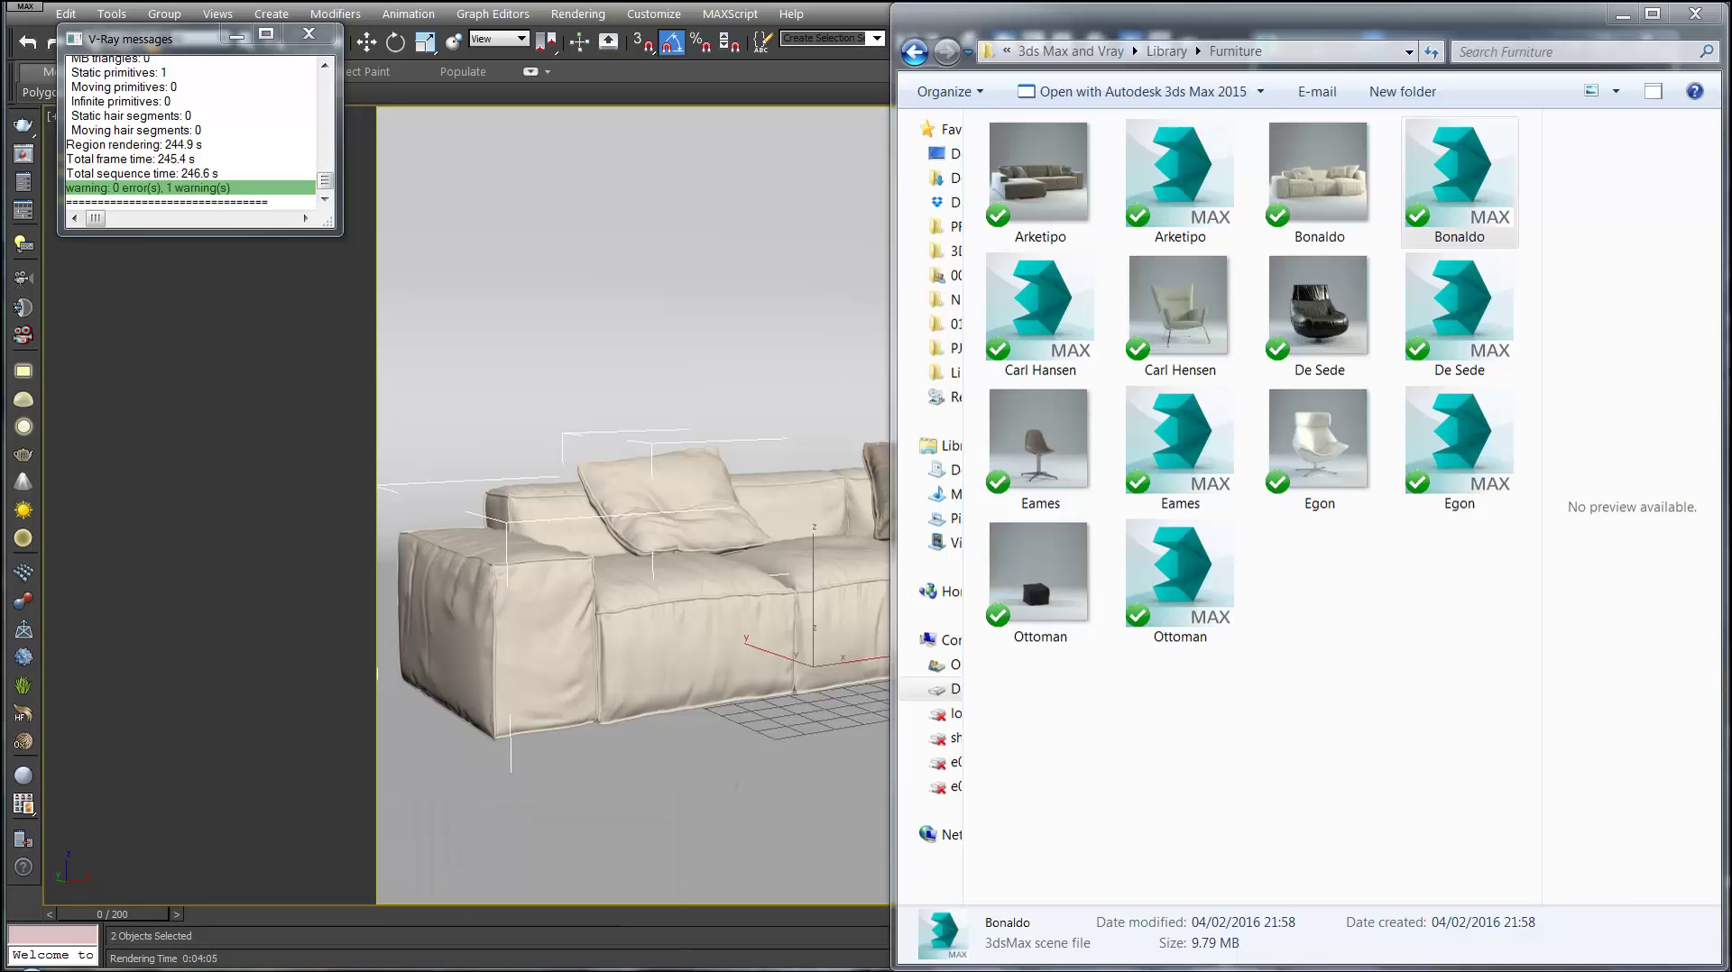
click(1166, 56)
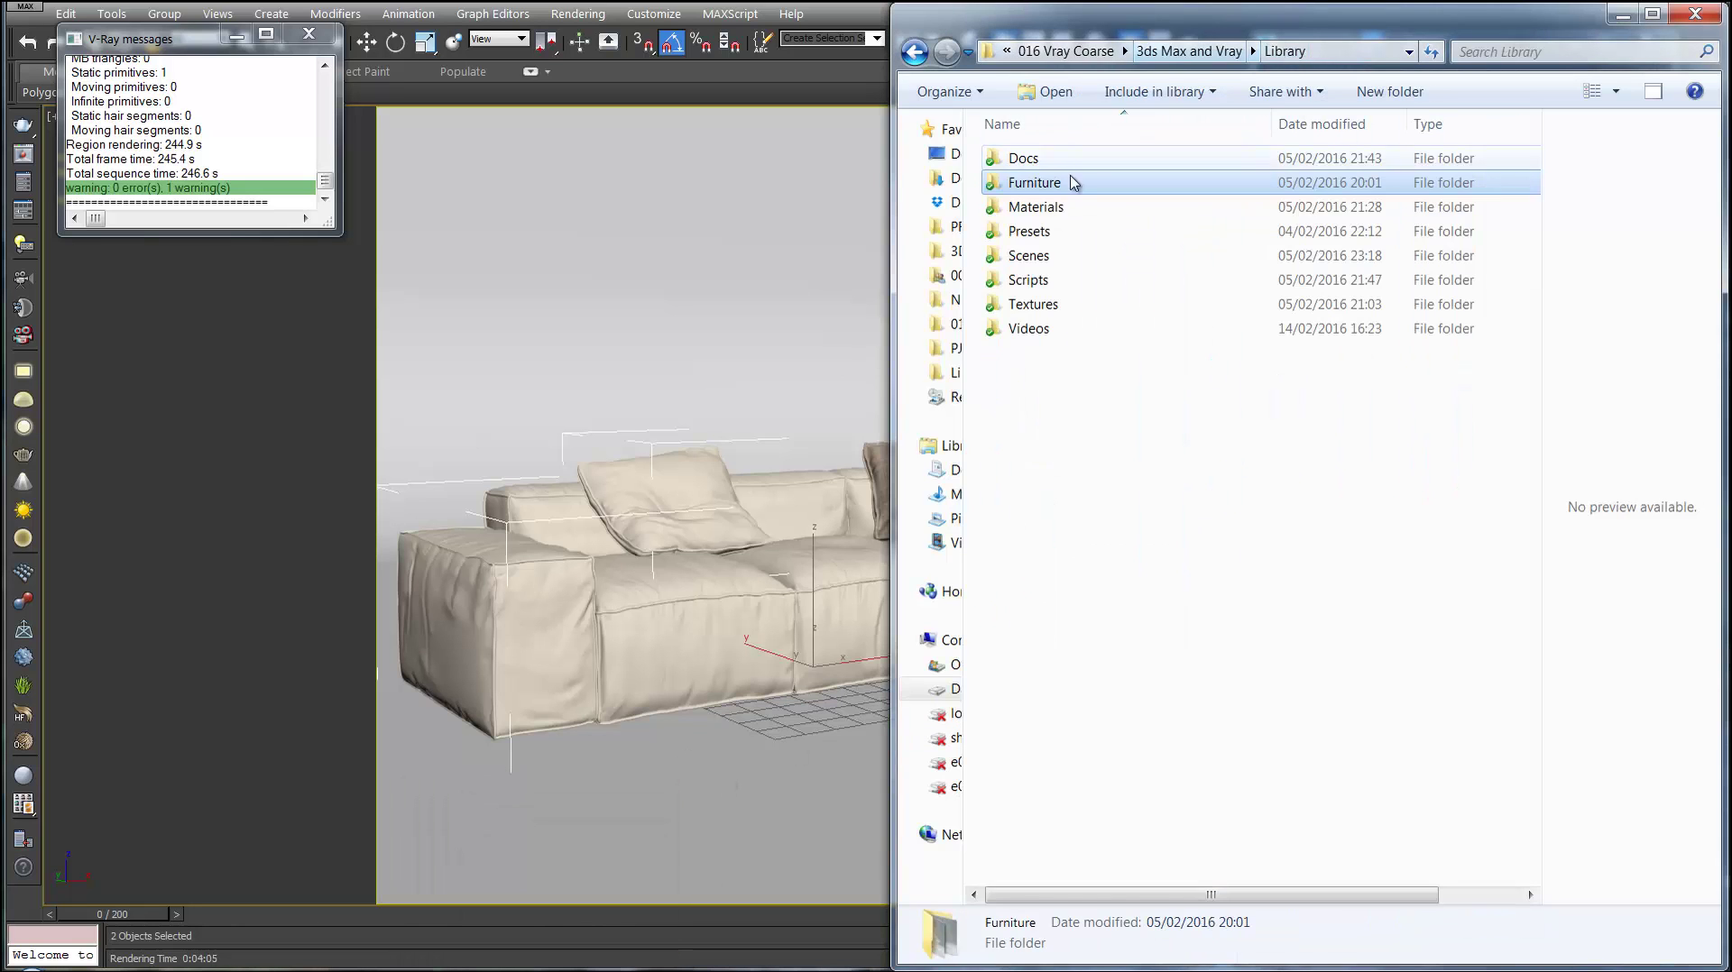
double_click(1046, 206)
double_click(1055, 207)
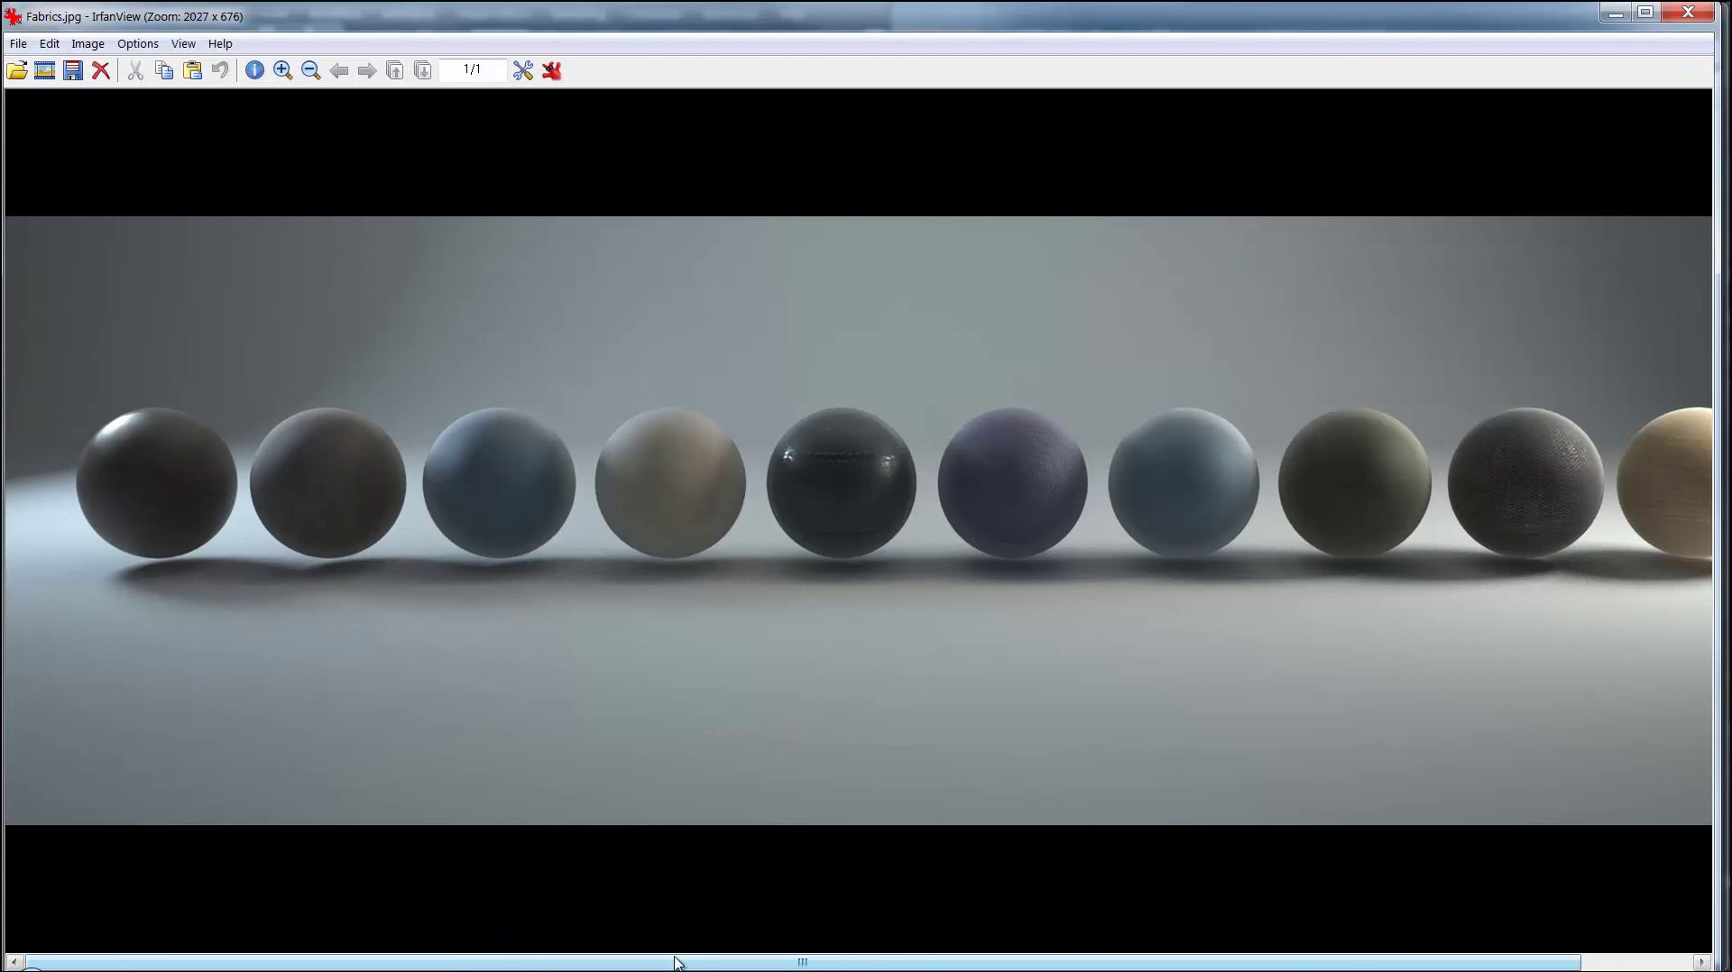
drag(679, 963, 846, 854)
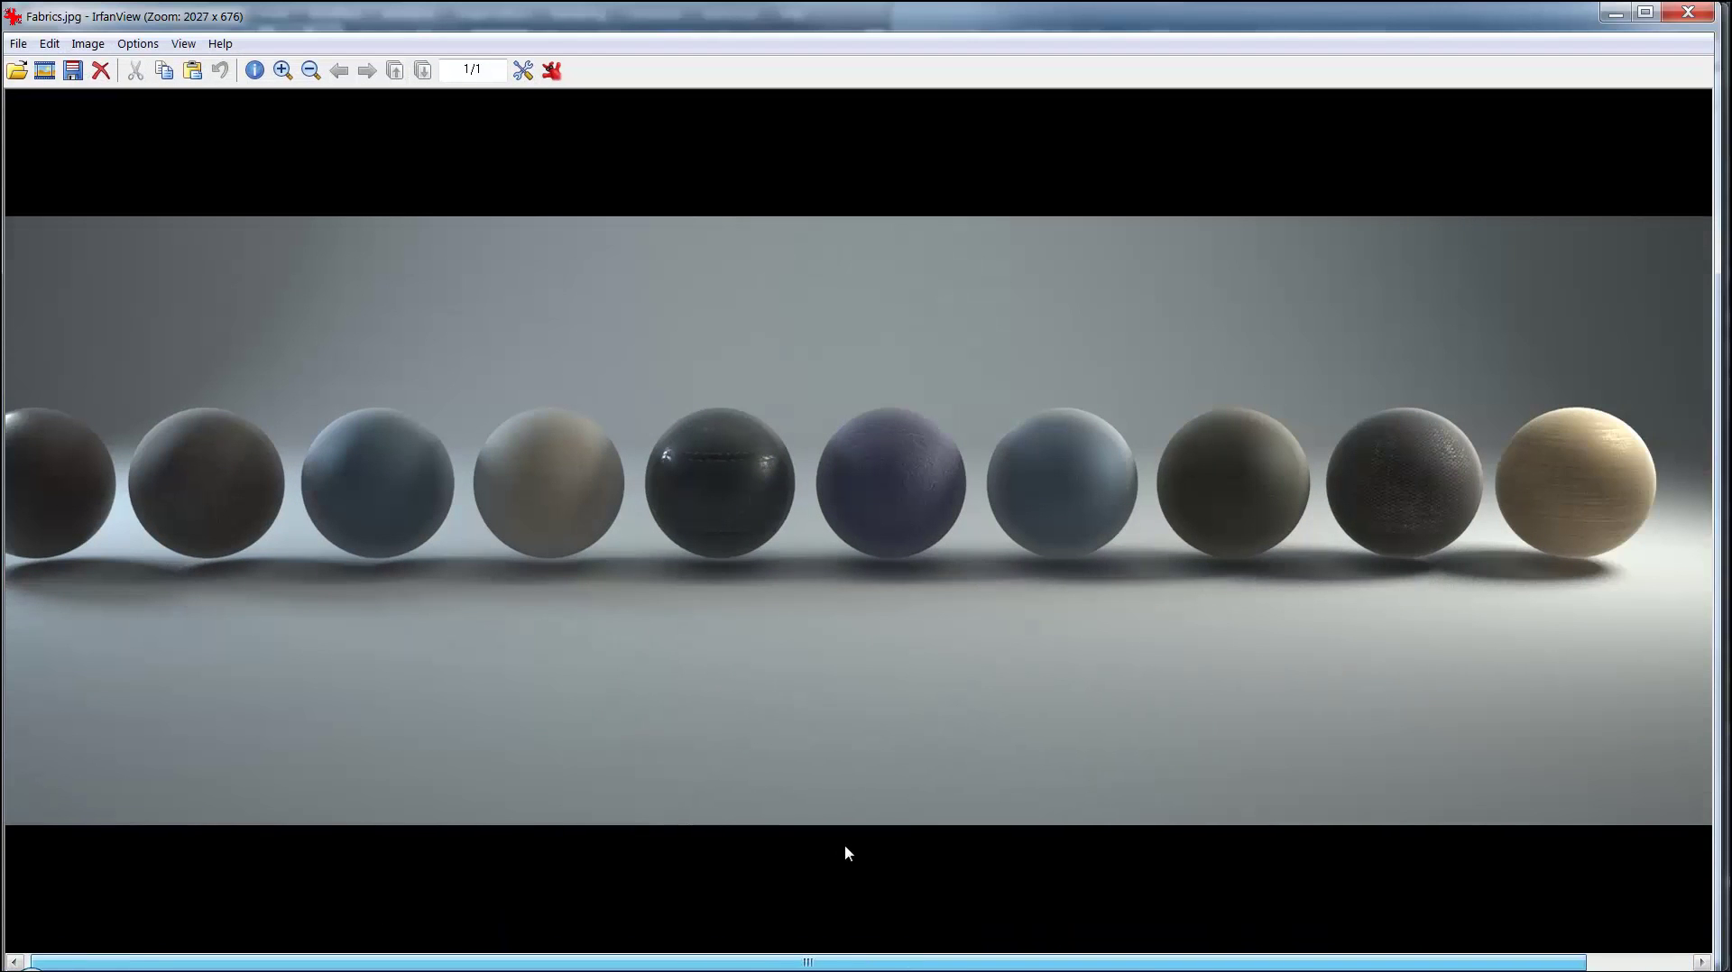
click(1688, 11)
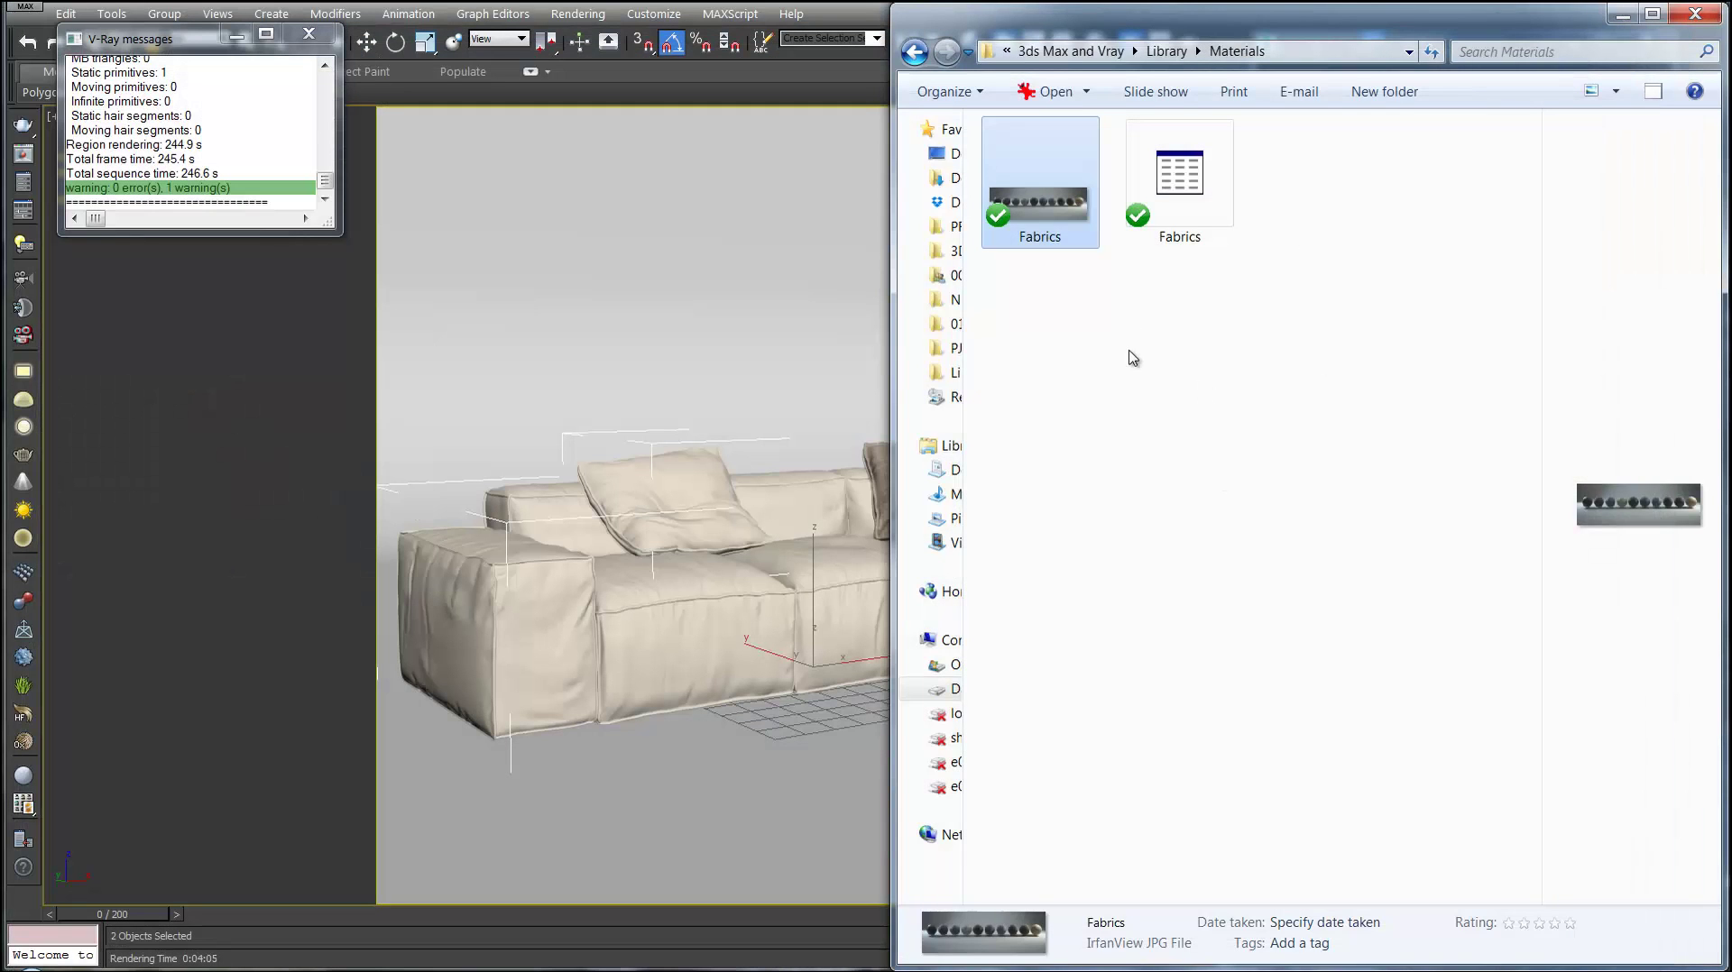
click(1268, 375)
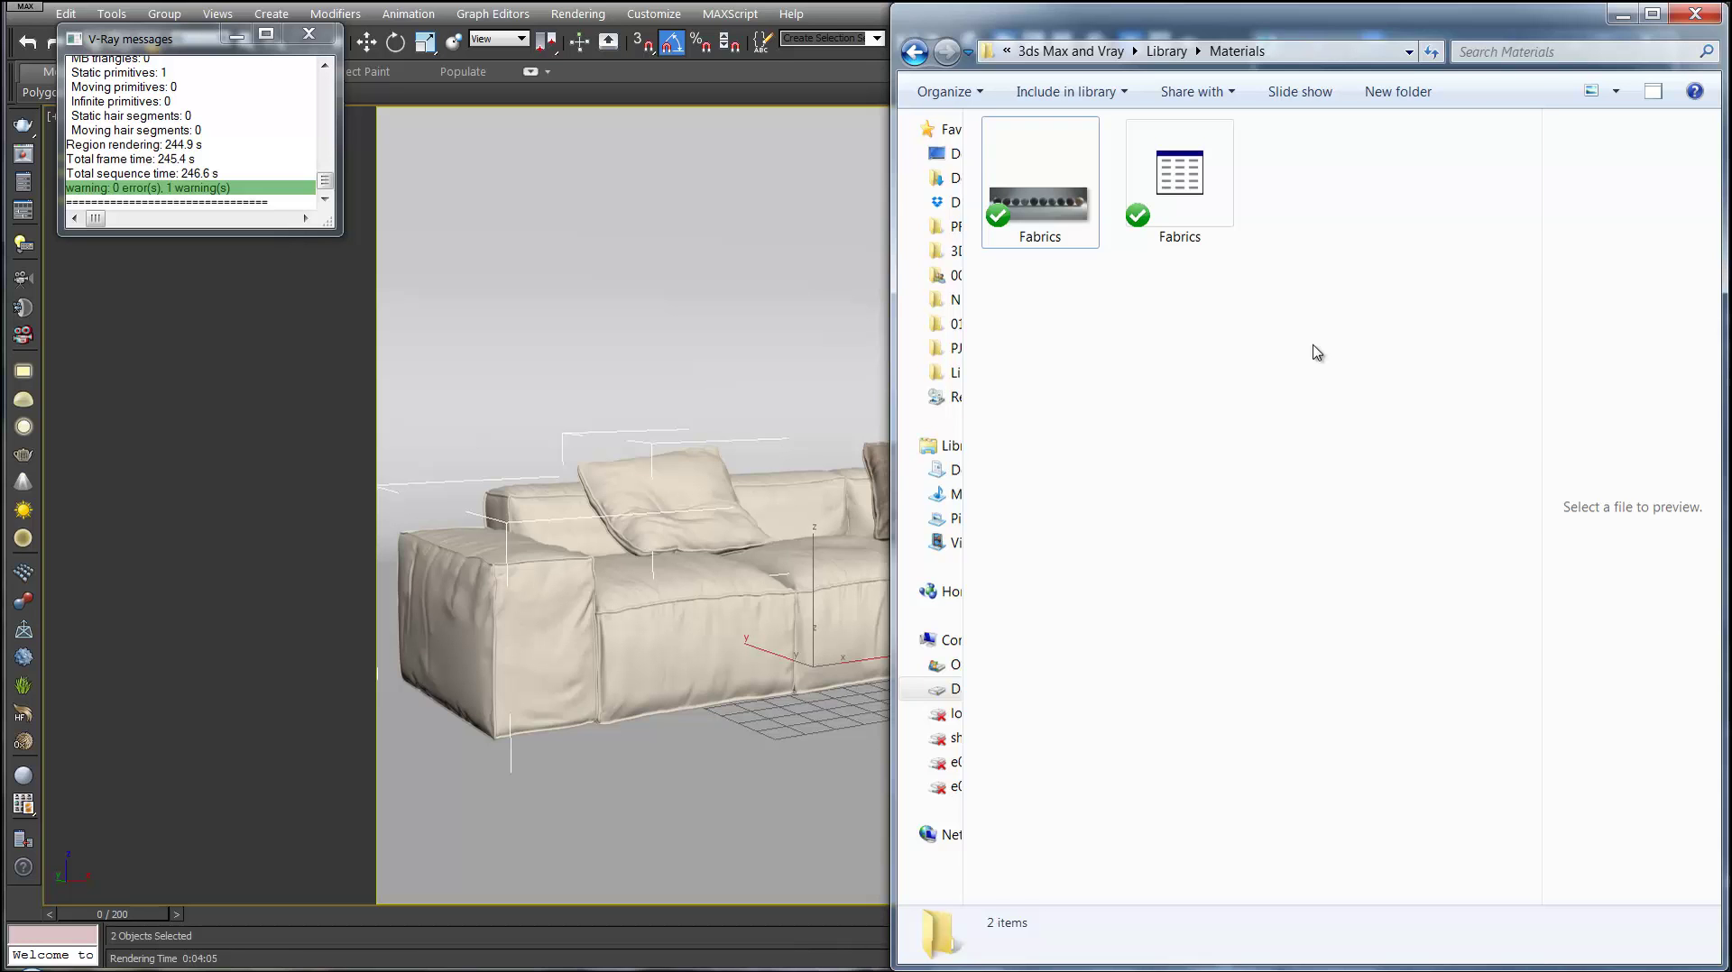
click(792, 5)
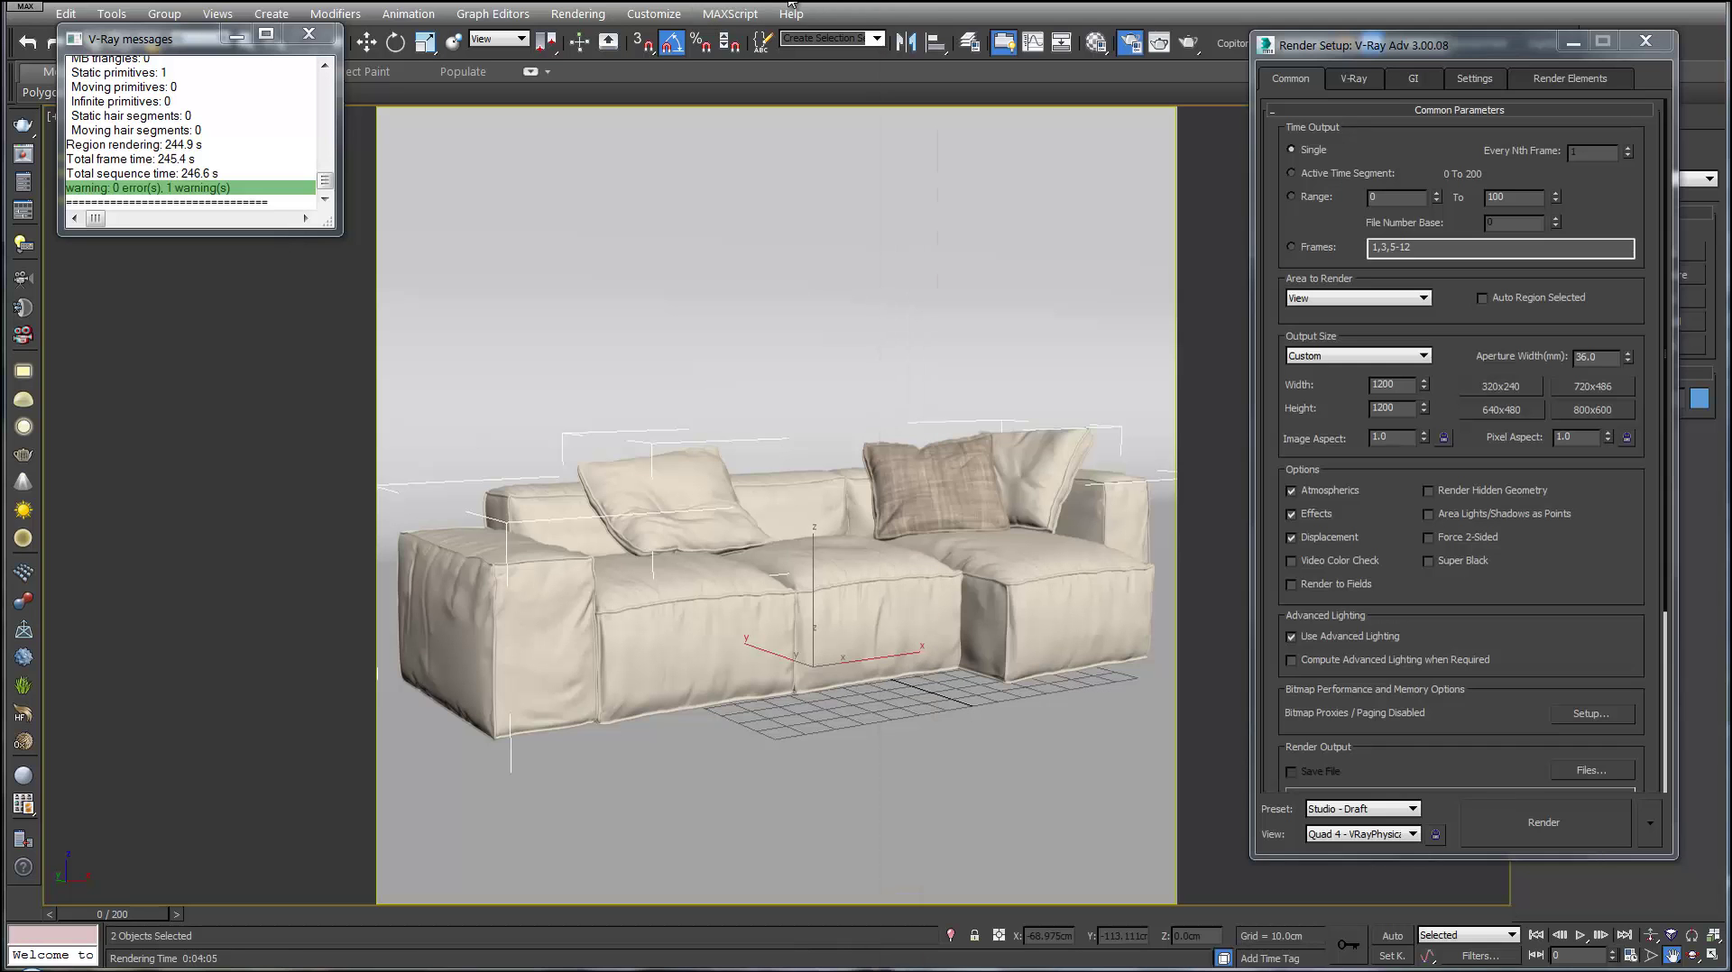
- Close the render settings and open the Fabrics.mat library from the library's Materials folder in the Material/Map Browser
click(1642, 41)
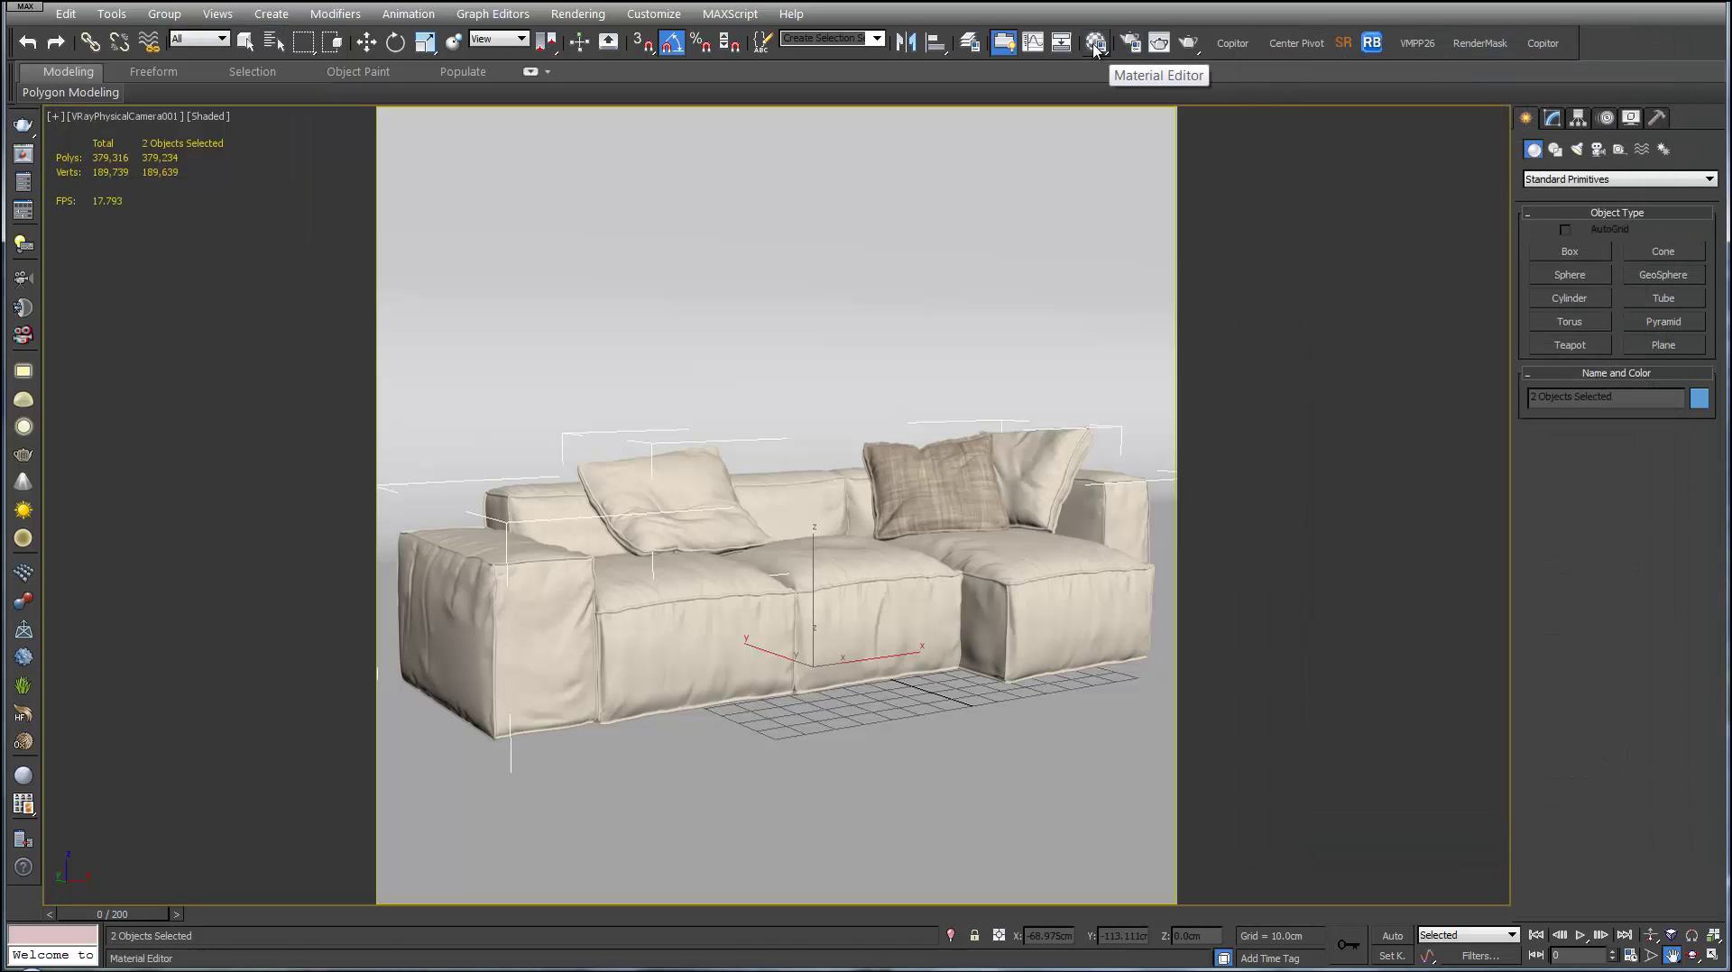
click(1095, 43)
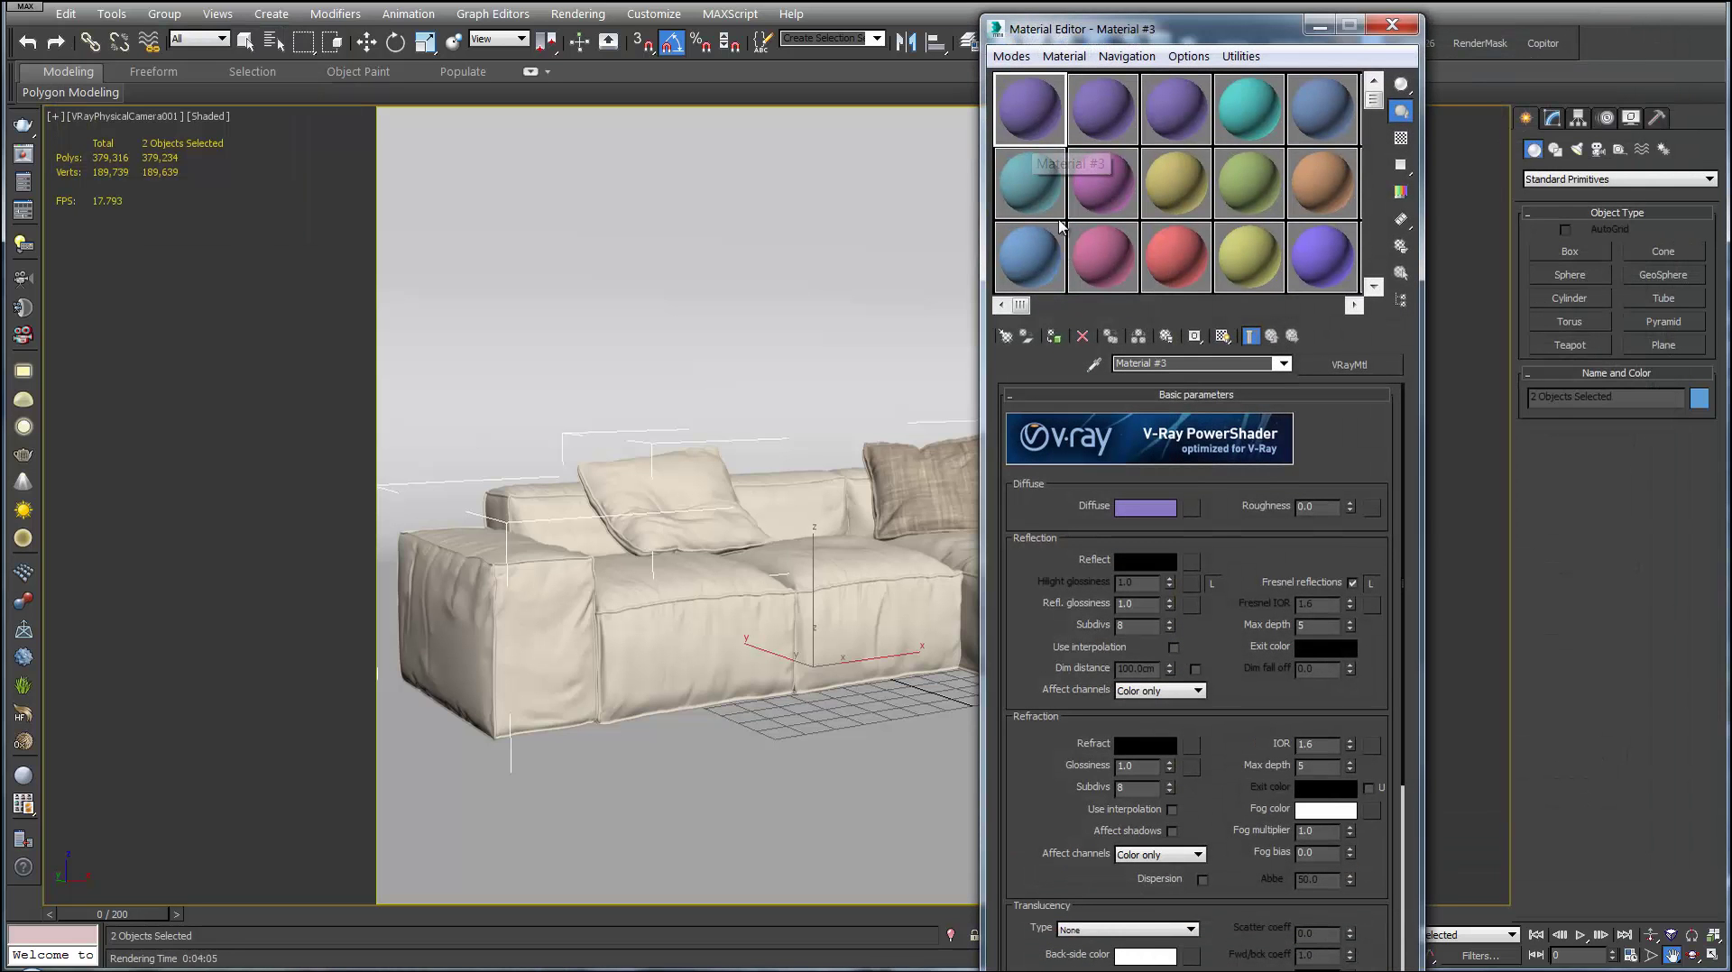
click(1006, 337)
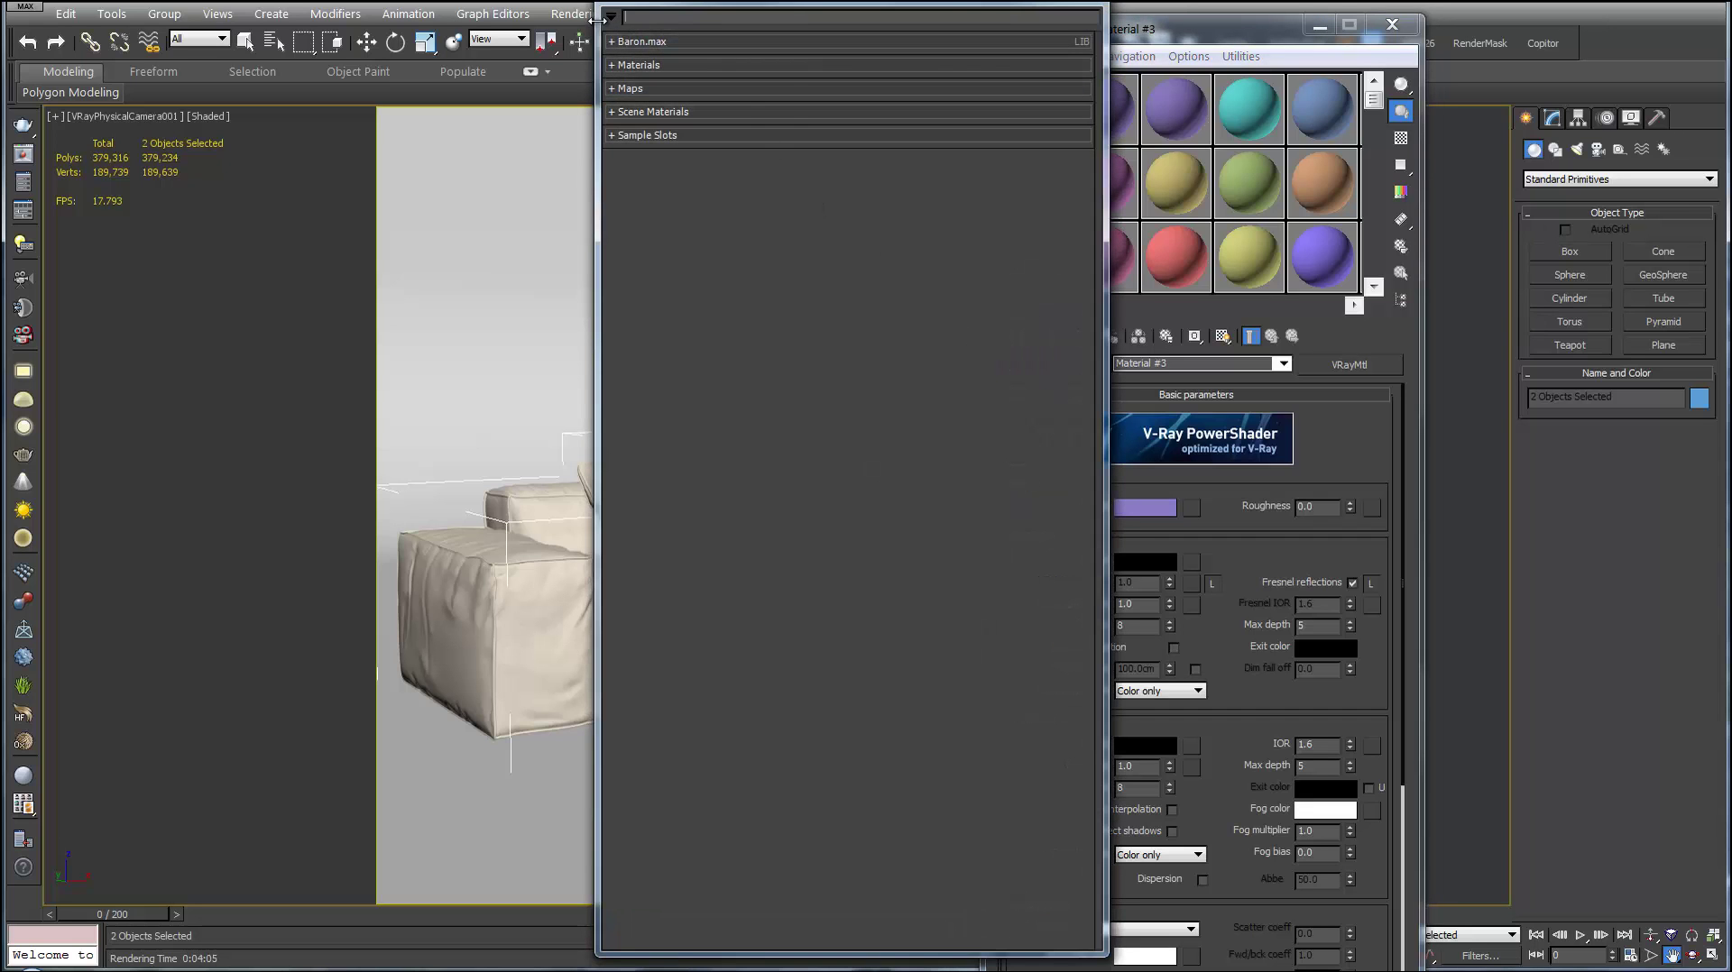
click(611, 16)
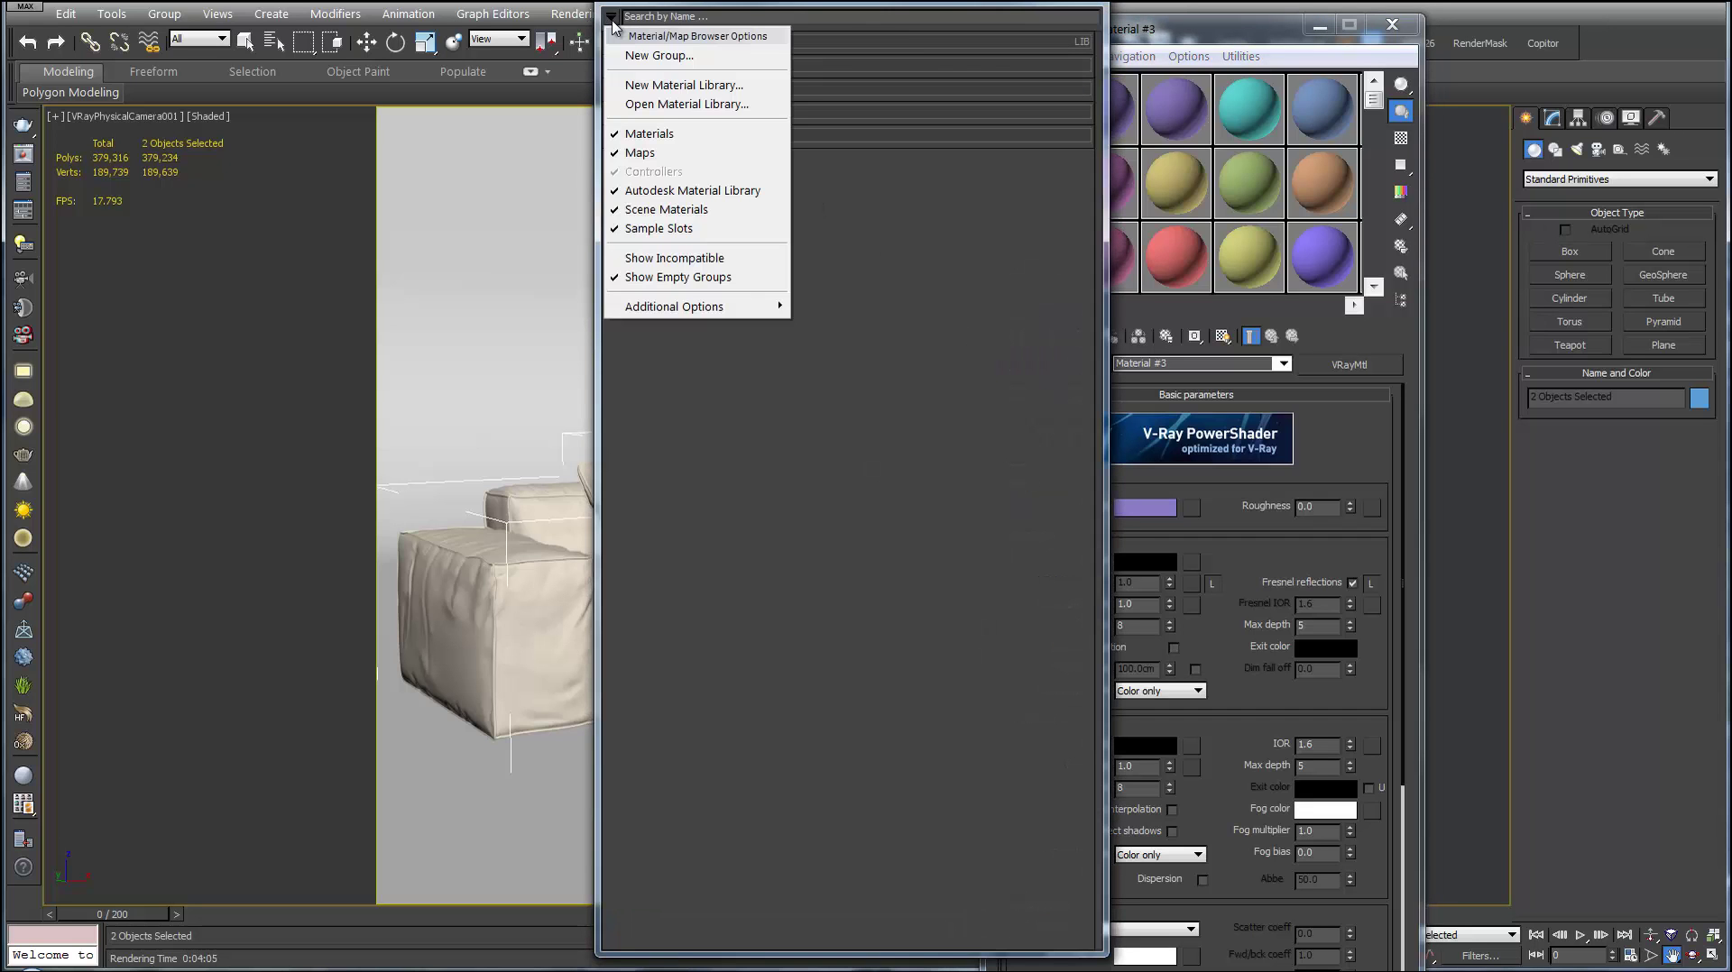
click(657, 104)
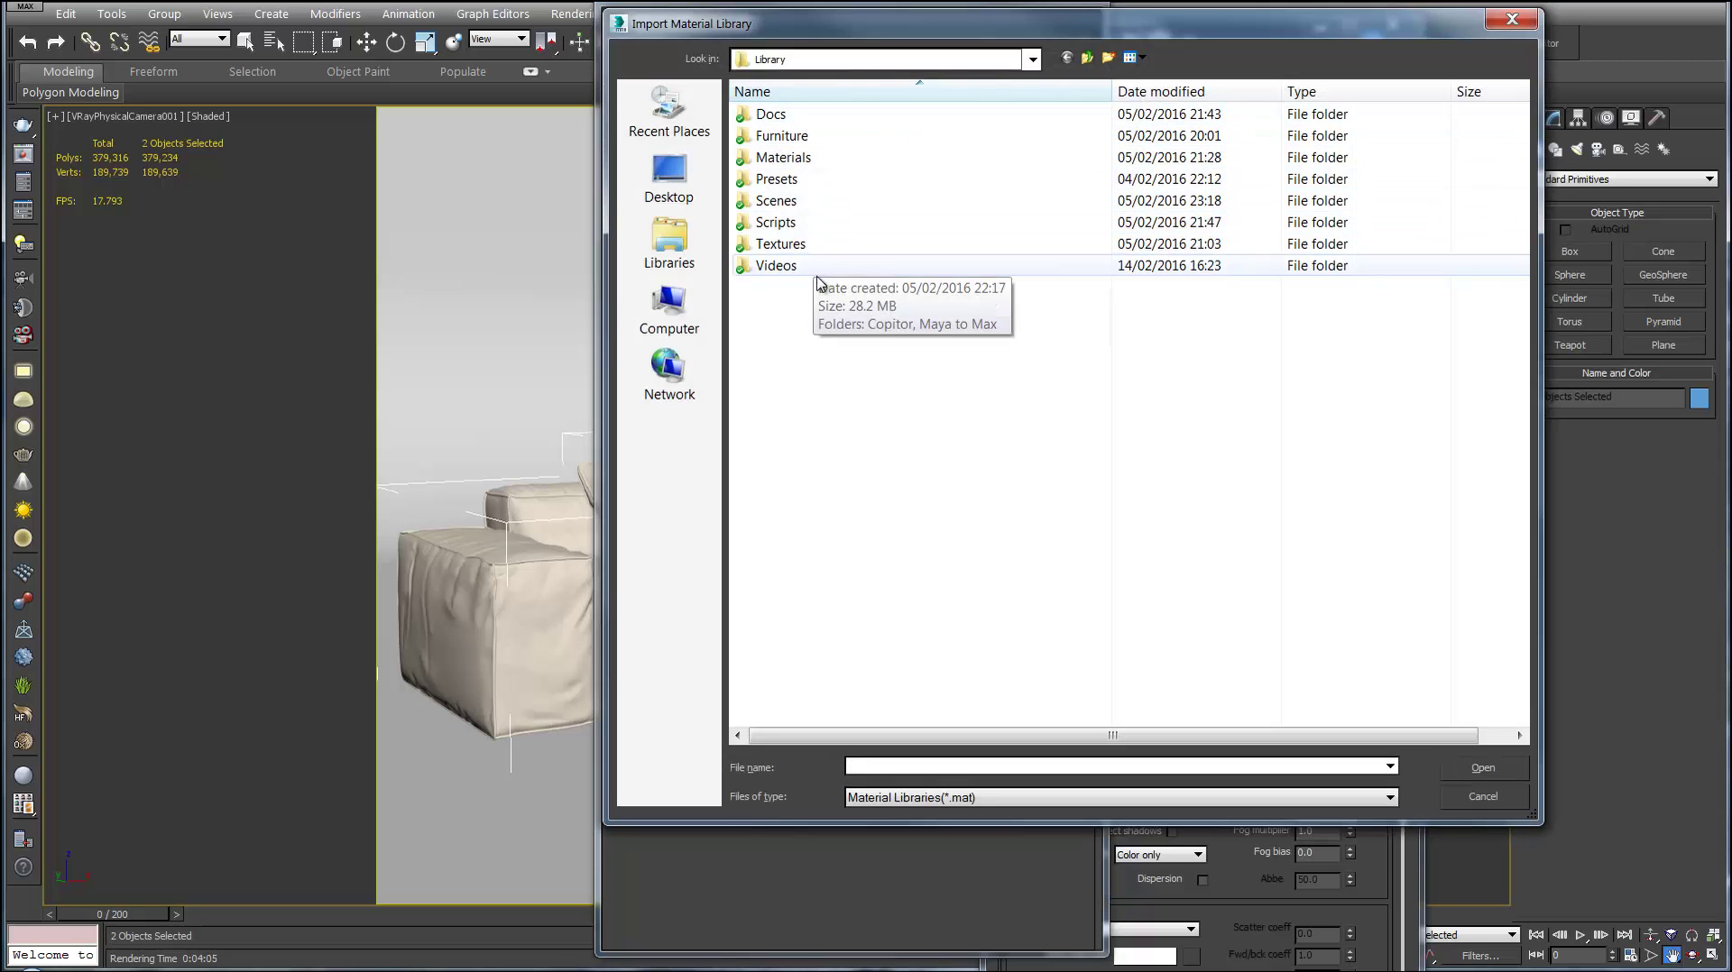
double_click(810, 157)
double_click(812, 160)
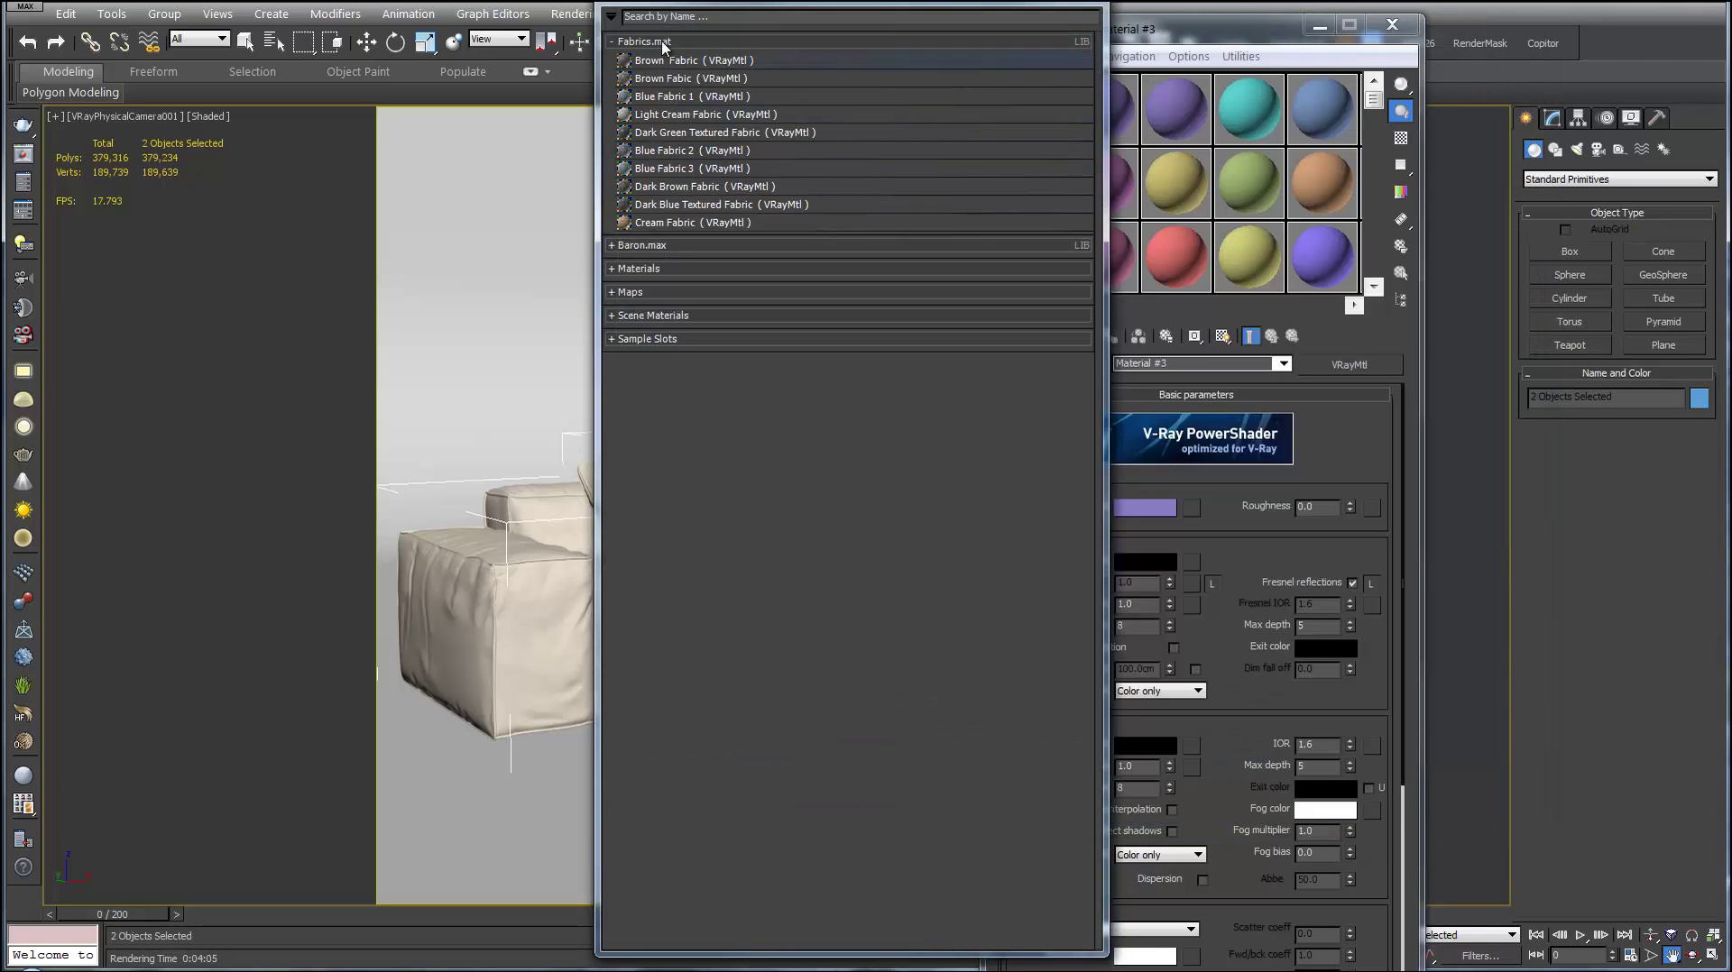
- Display the materials of the Fabrics.mat library as preview thumbnails
right_click(615, 159)
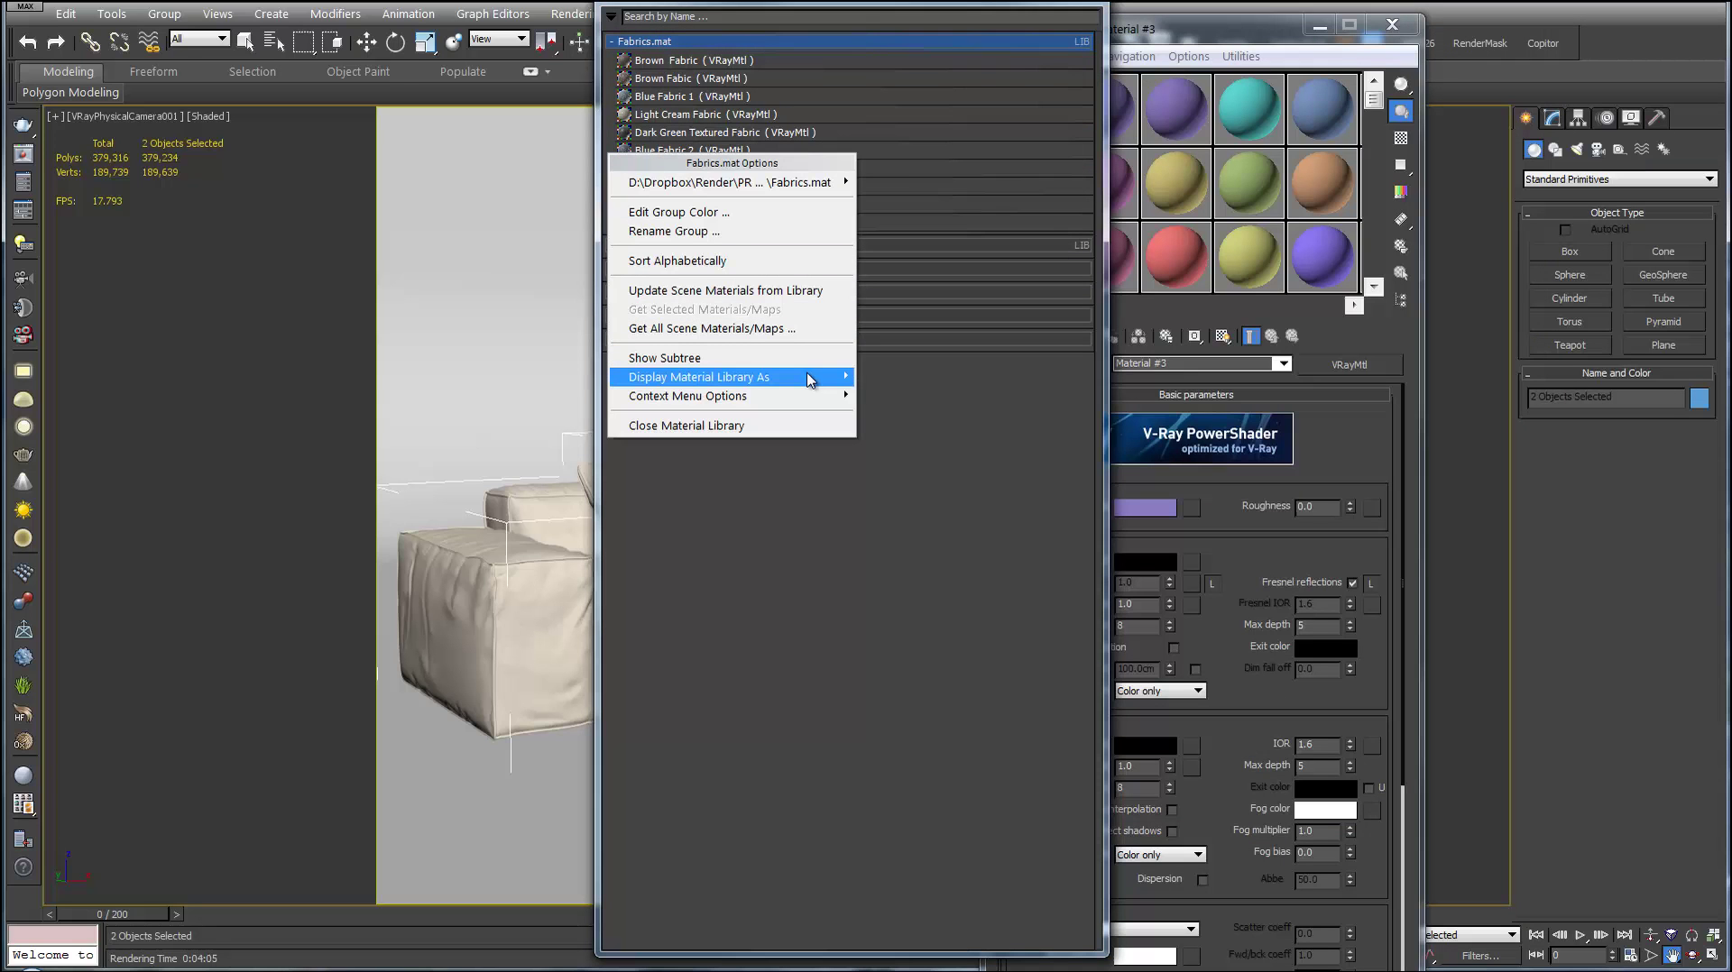
mouse_move(812, 378)
click(920, 422)
click(920, 422)
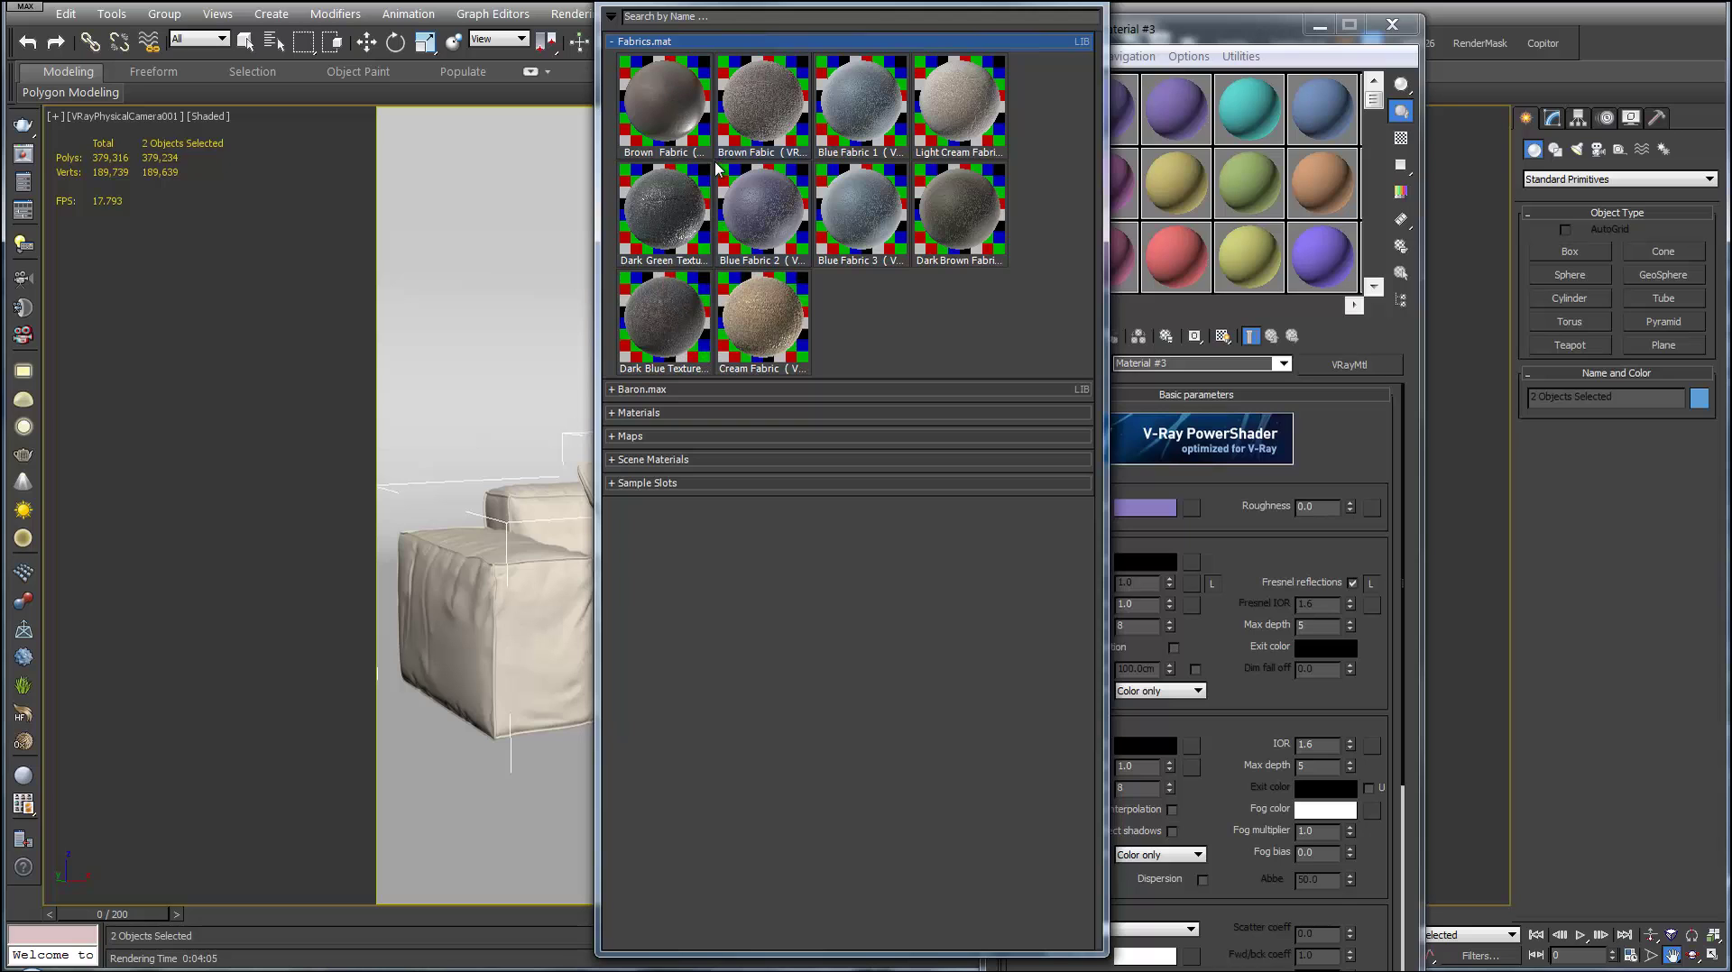
- Load Brown Fabic into the first material sample slot and Blue Fabric 2 into the second
double_click(745, 118)
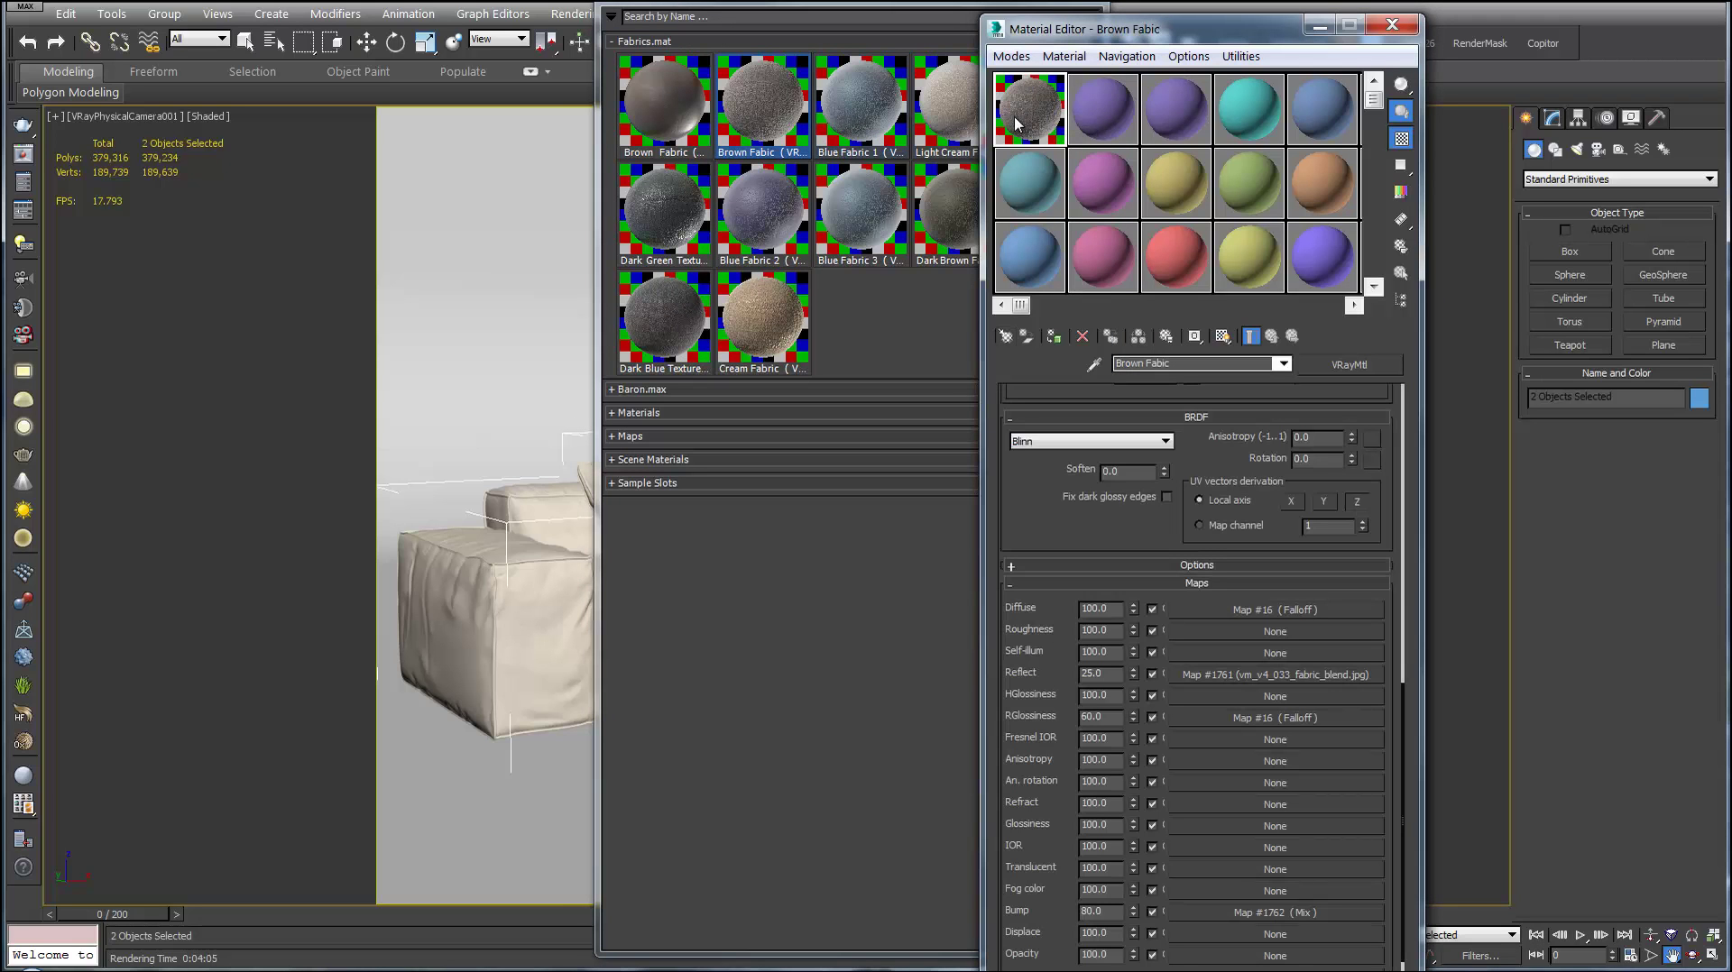
click(1096, 115)
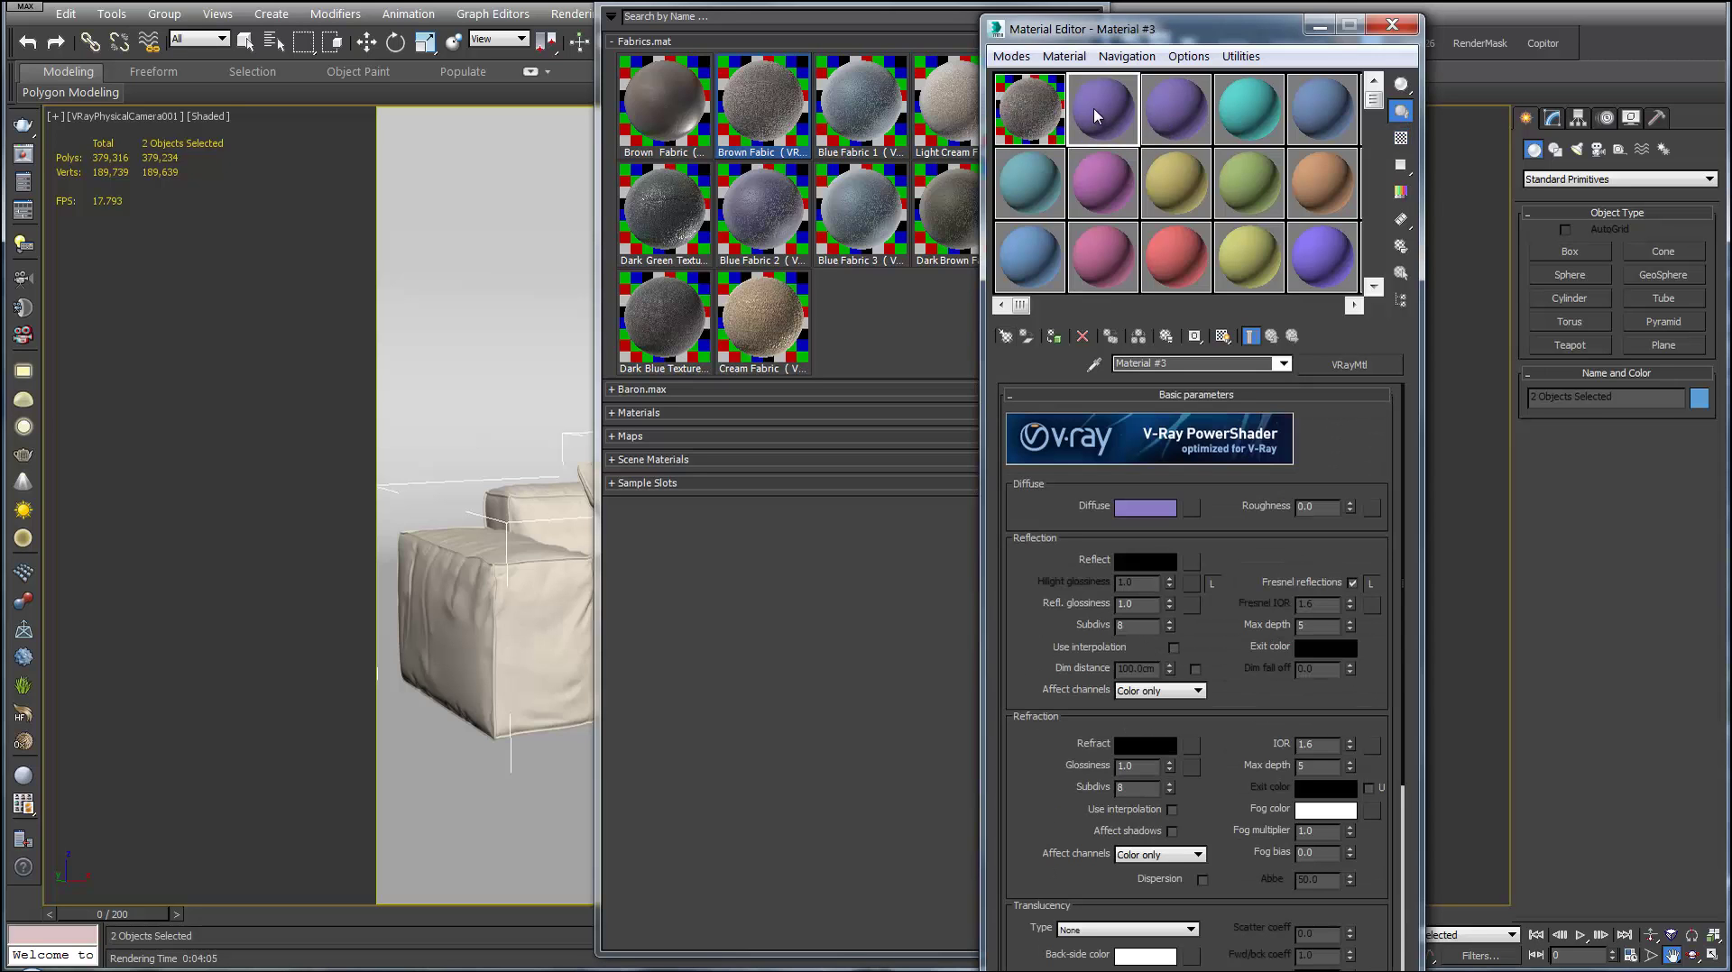
double_click(757, 217)
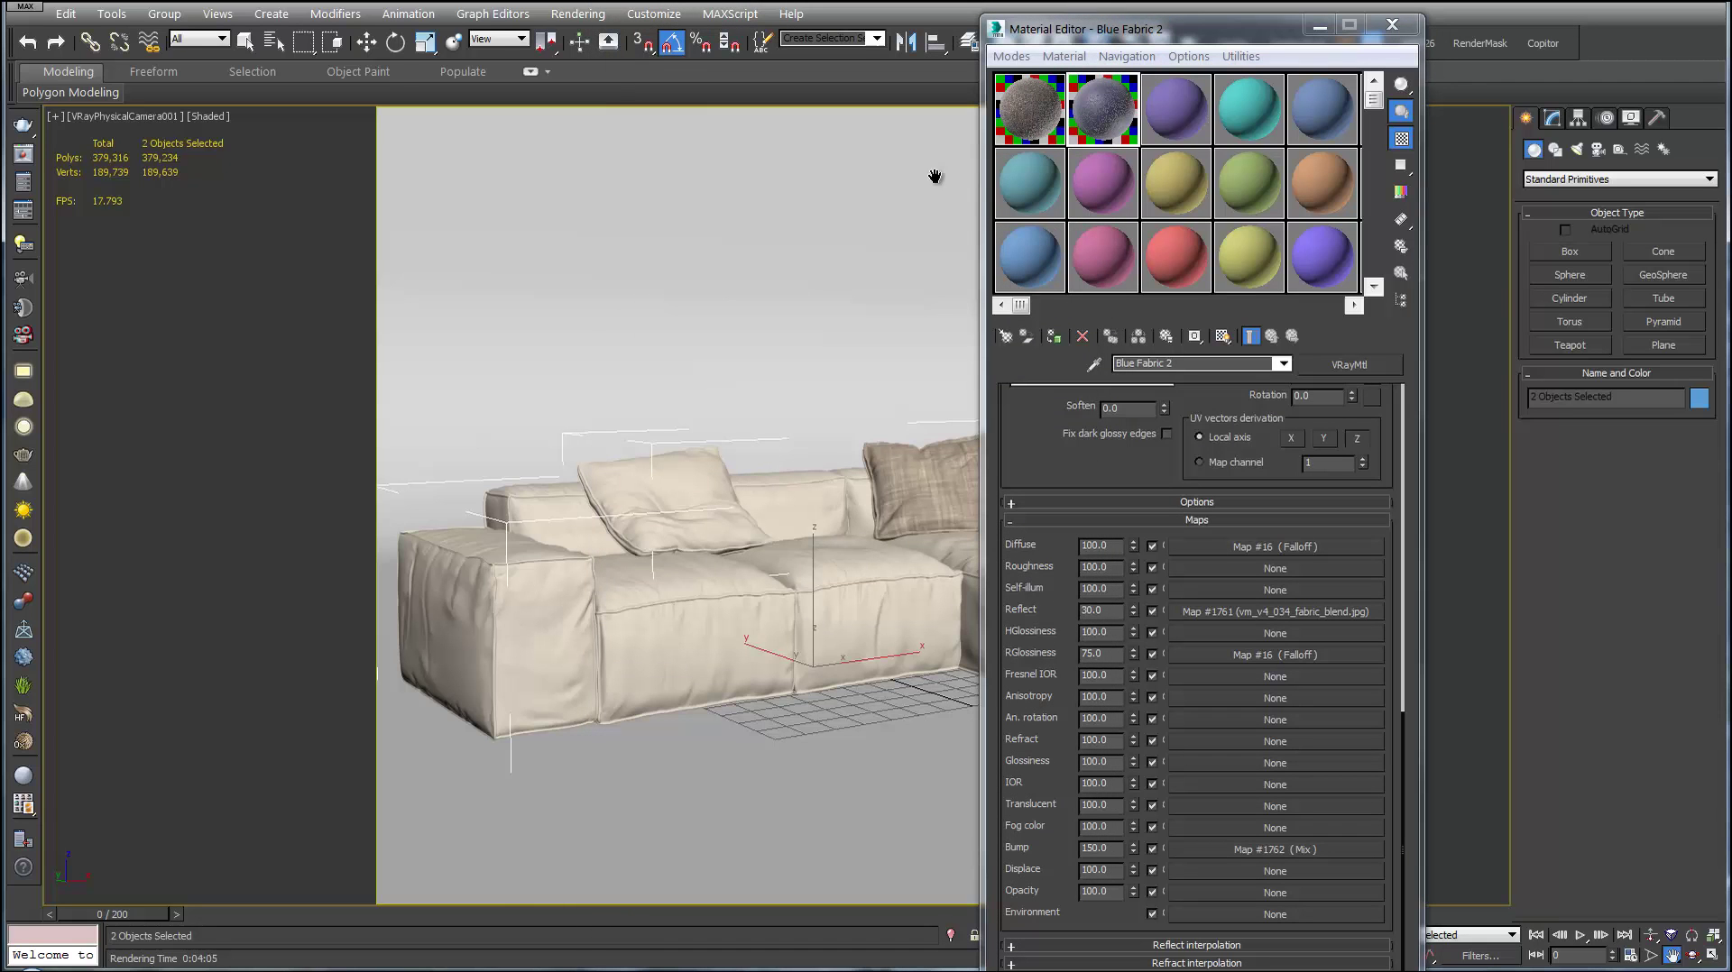
- Show edged faces in the camera view and assign the Brown Fabic material to the Bonaldo - Peanut sofa body
click(931, 169)
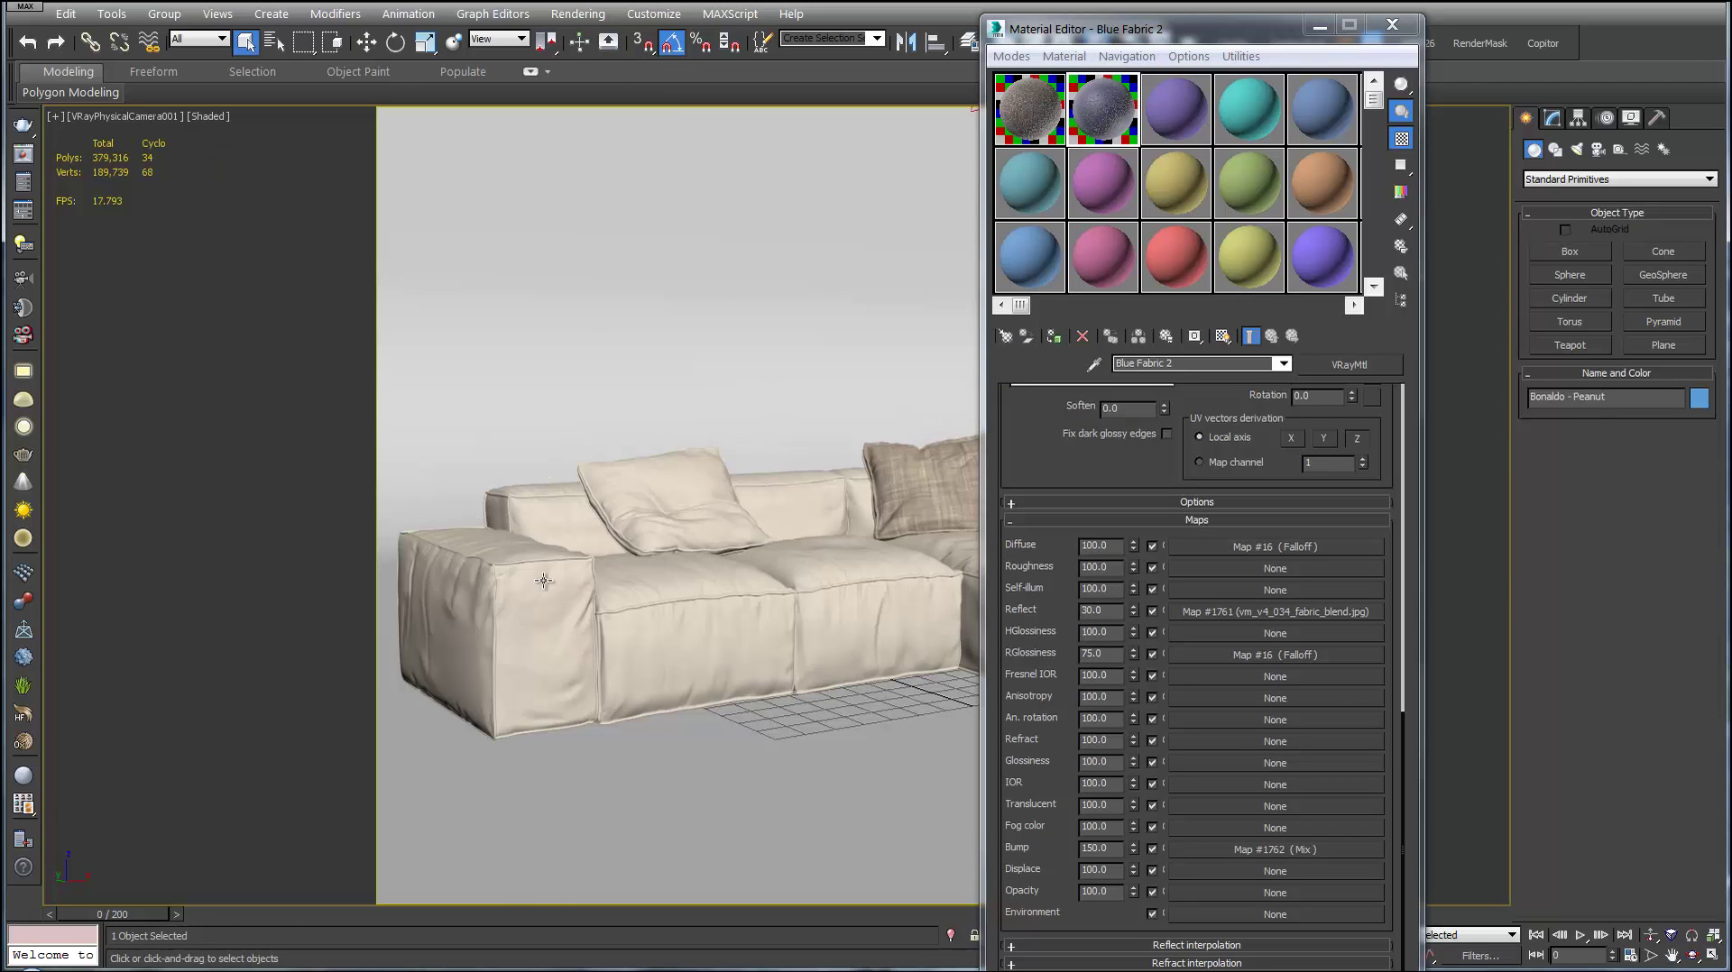
click(577, 586)
key(F4)
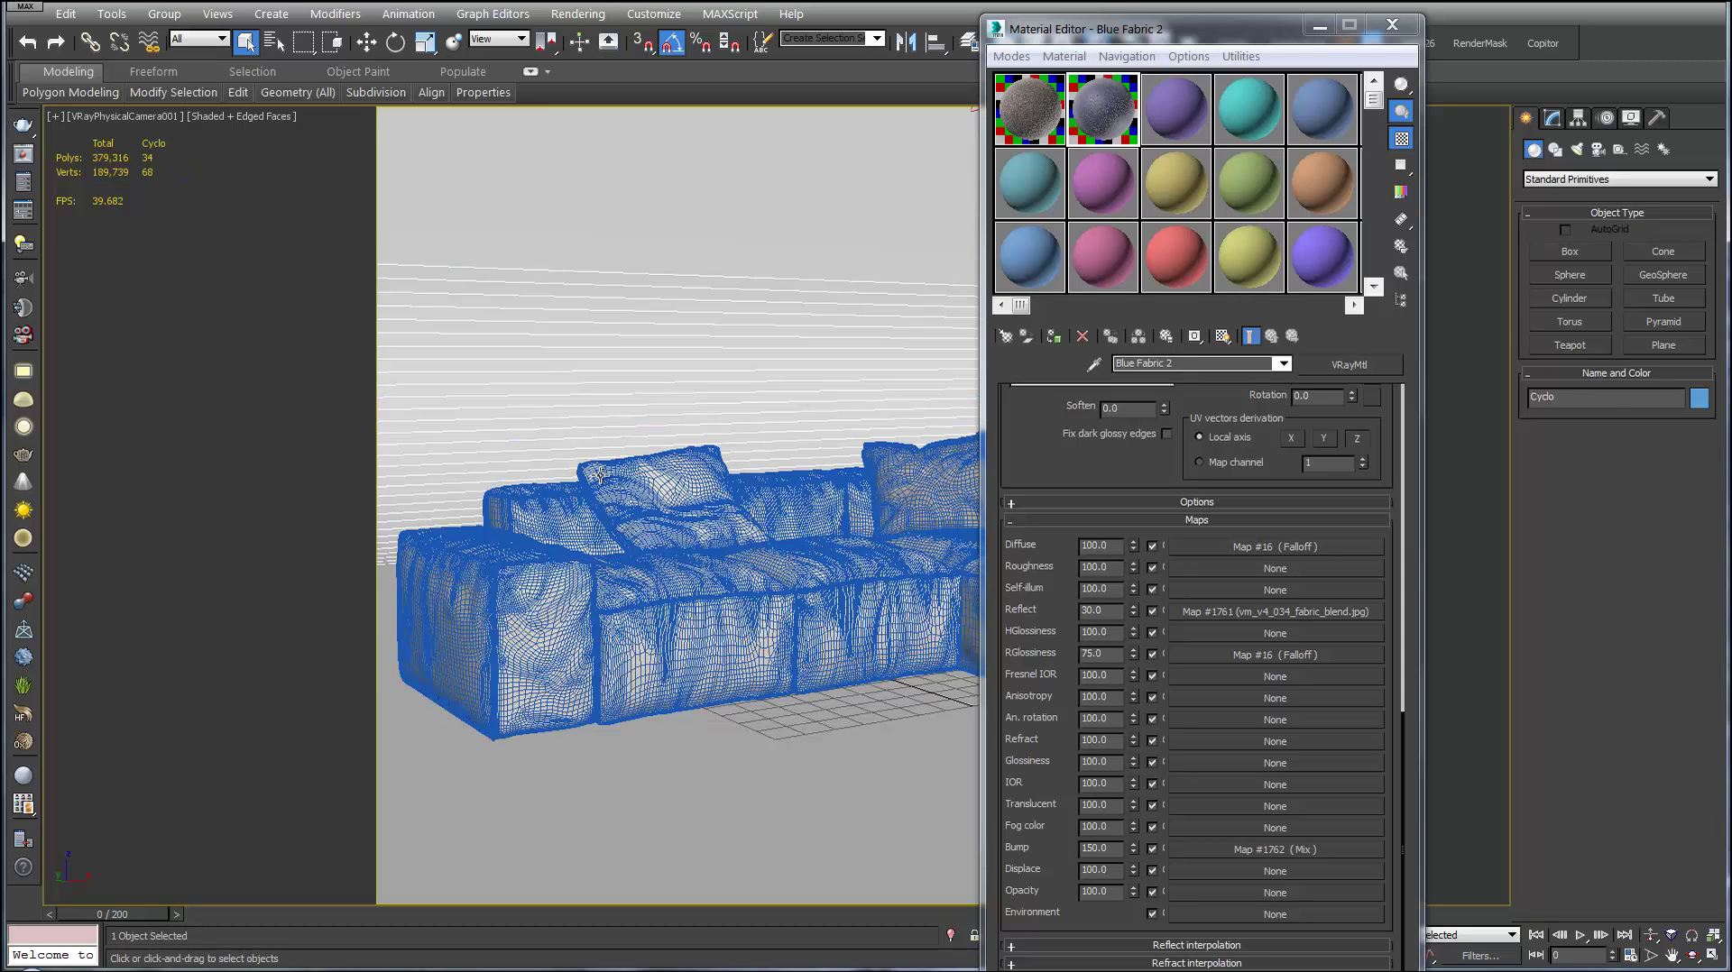
click(1033, 122)
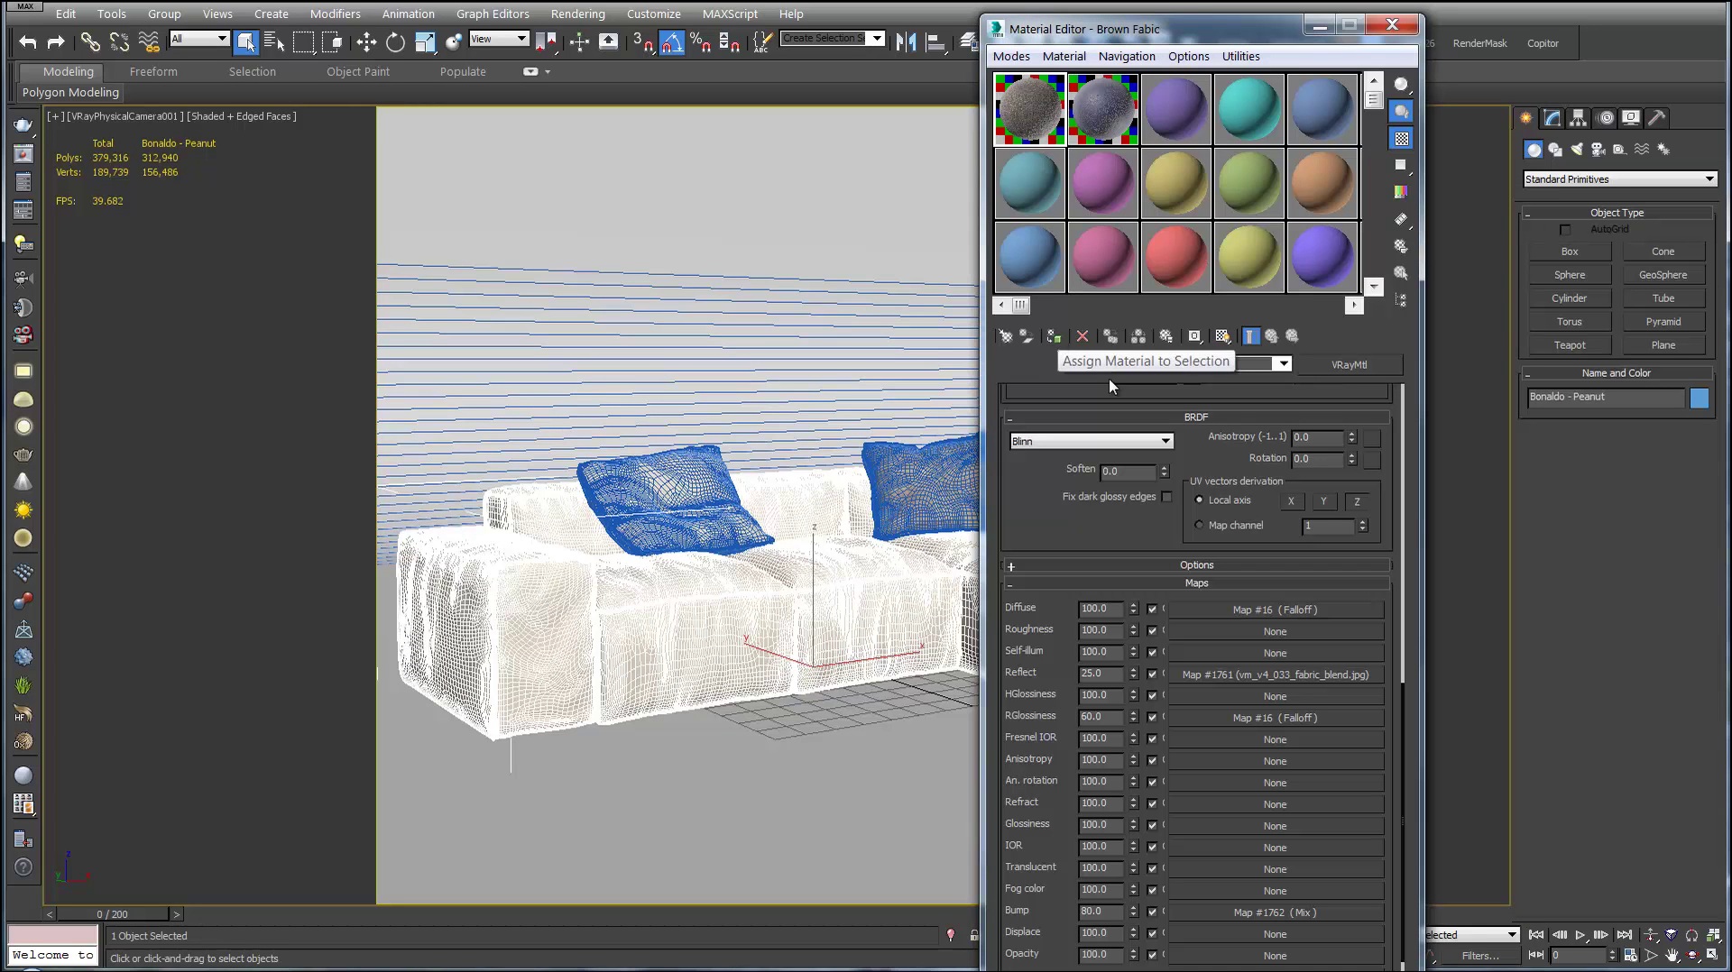
click(1054, 335)
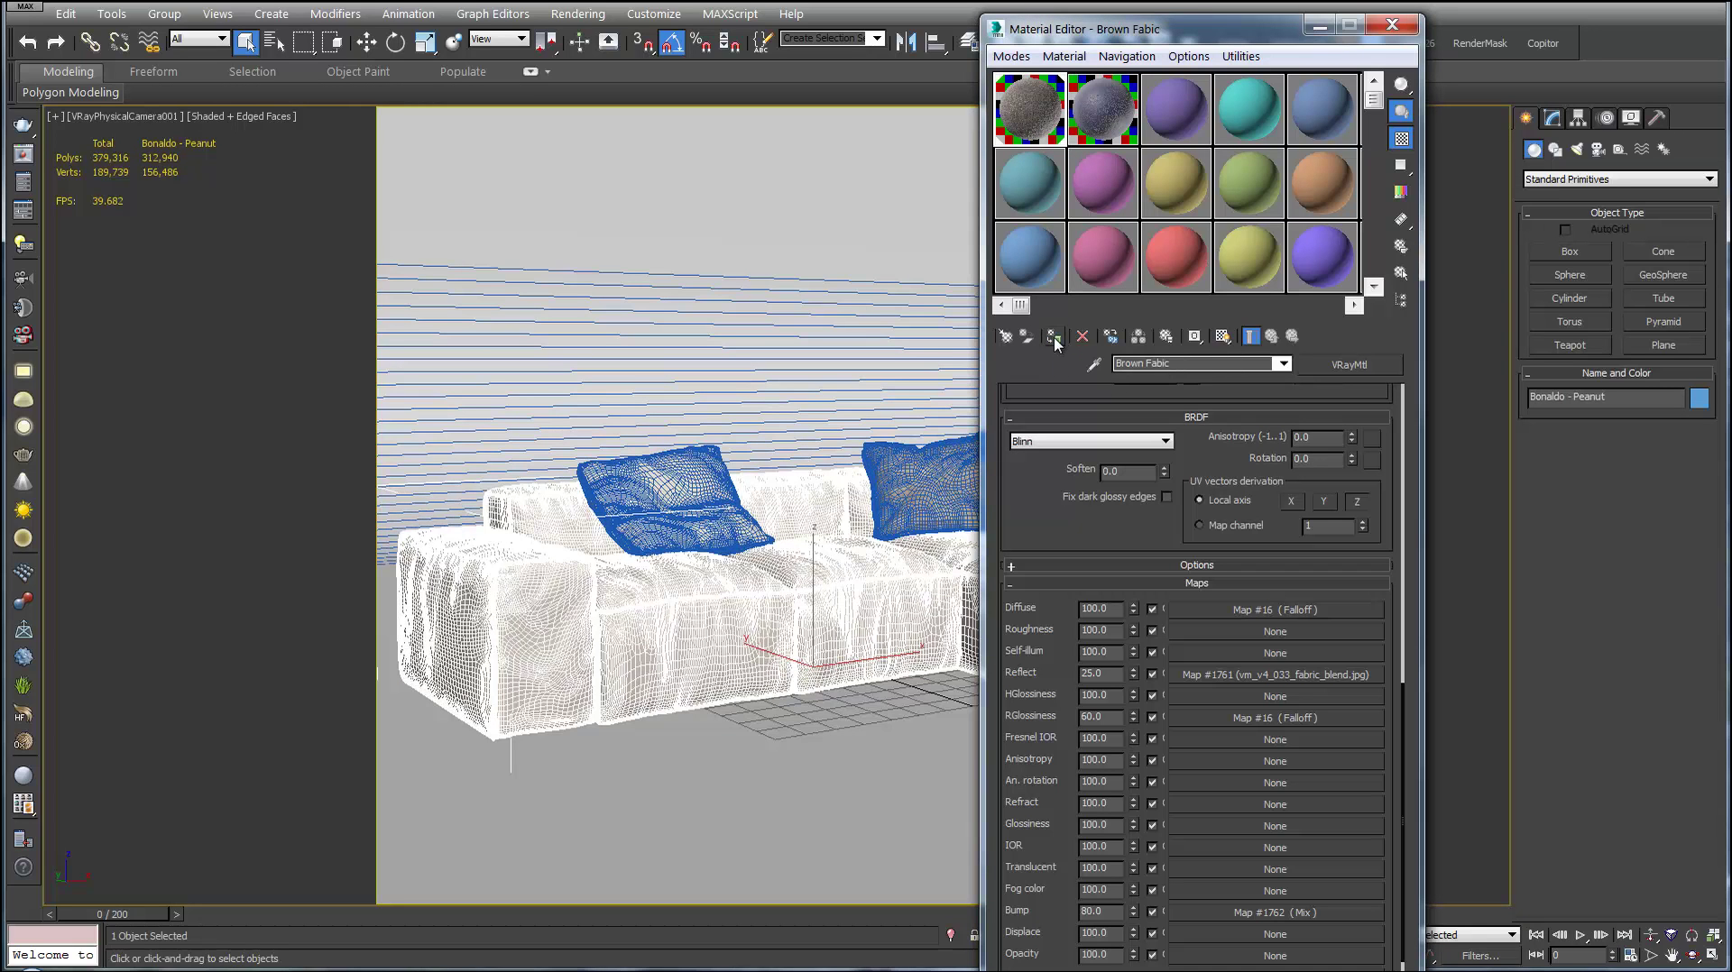
- Assign the Blue Fabric 2 material to the sofa's pillows and render the camera view with the draft settings
click(706, 477)
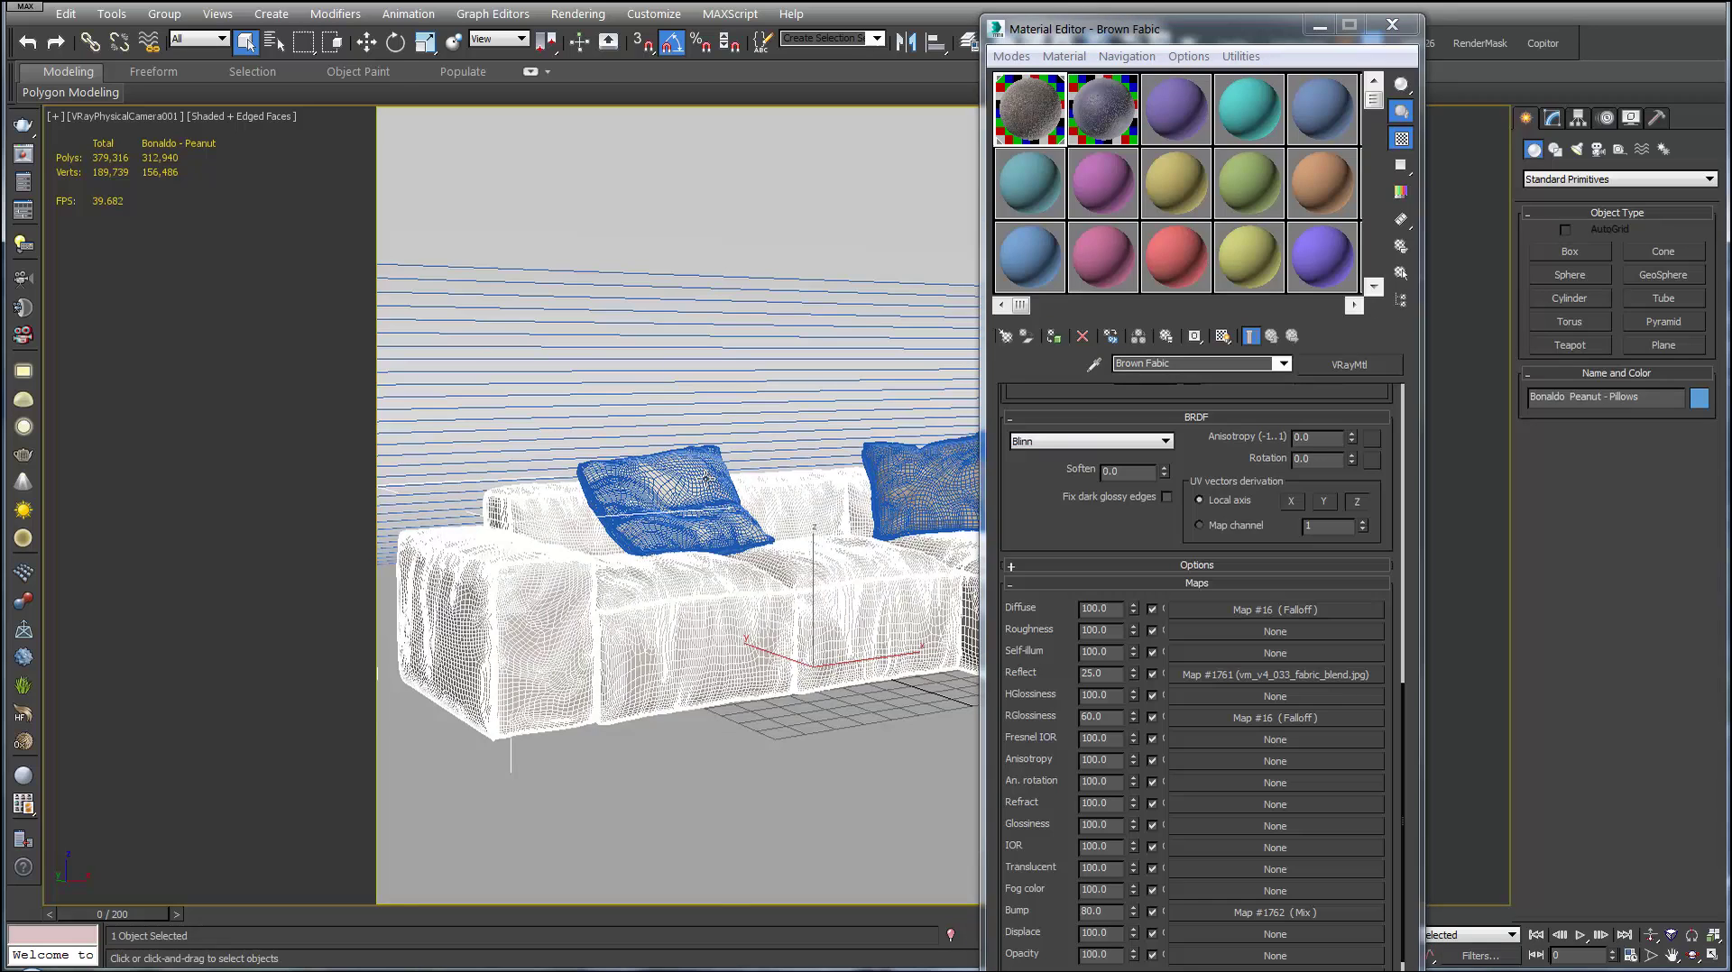
click(1105, 113)
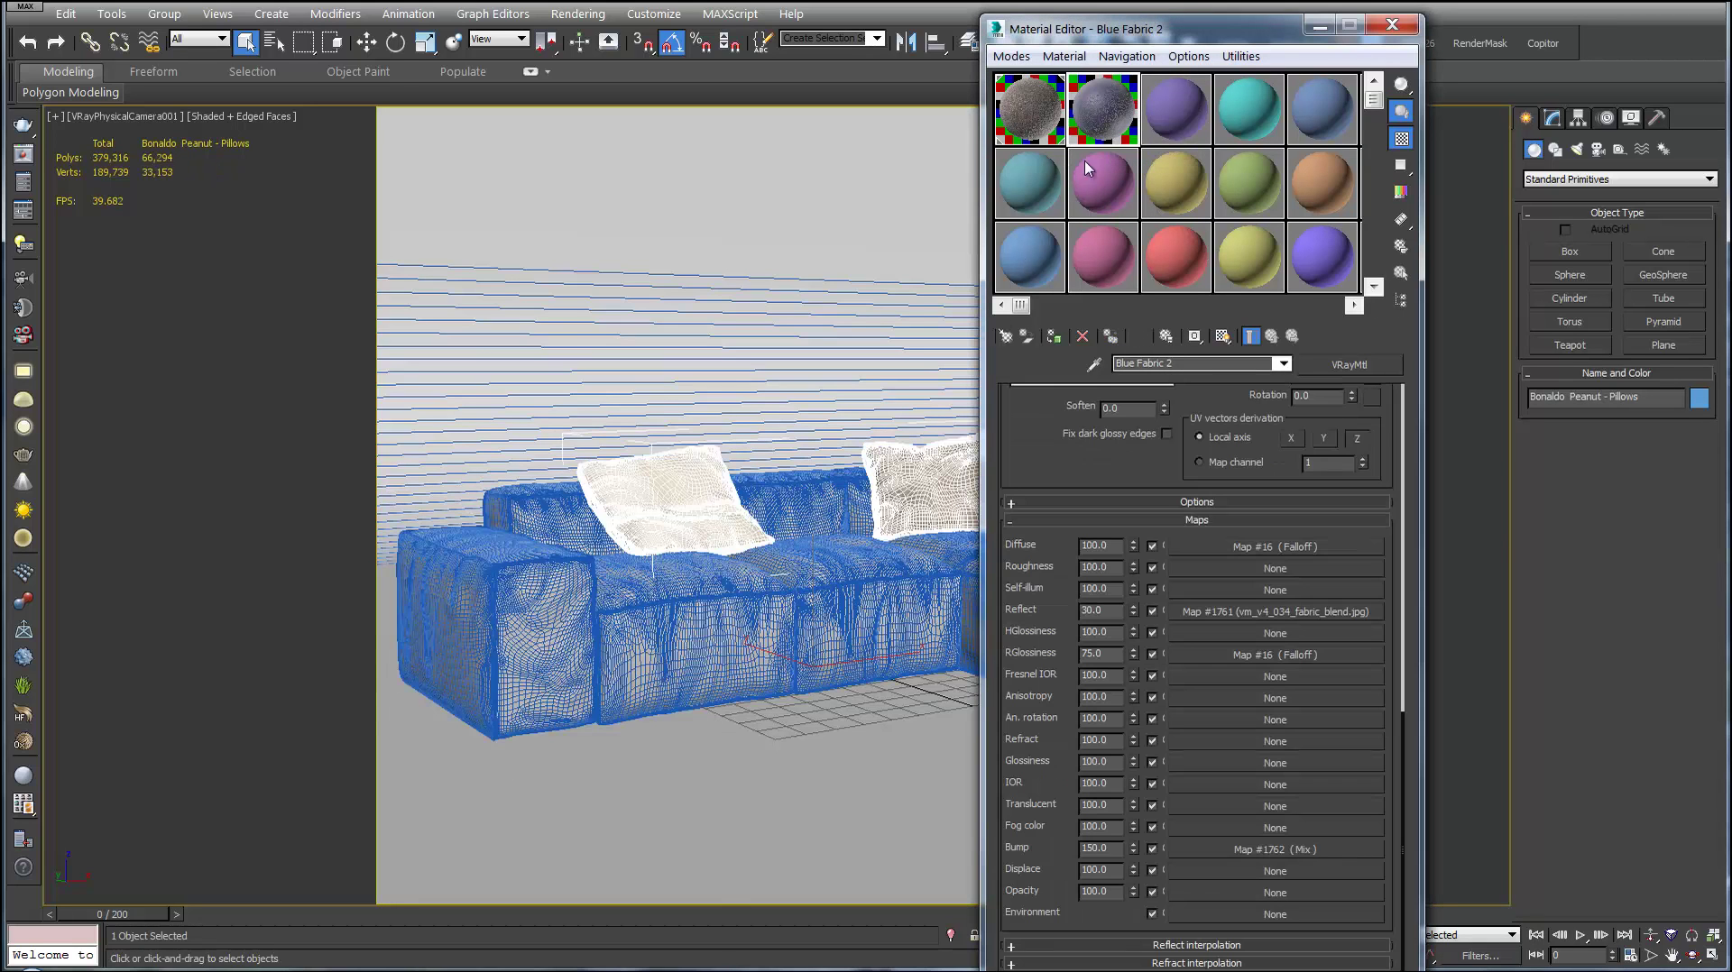
click(1054, 337)
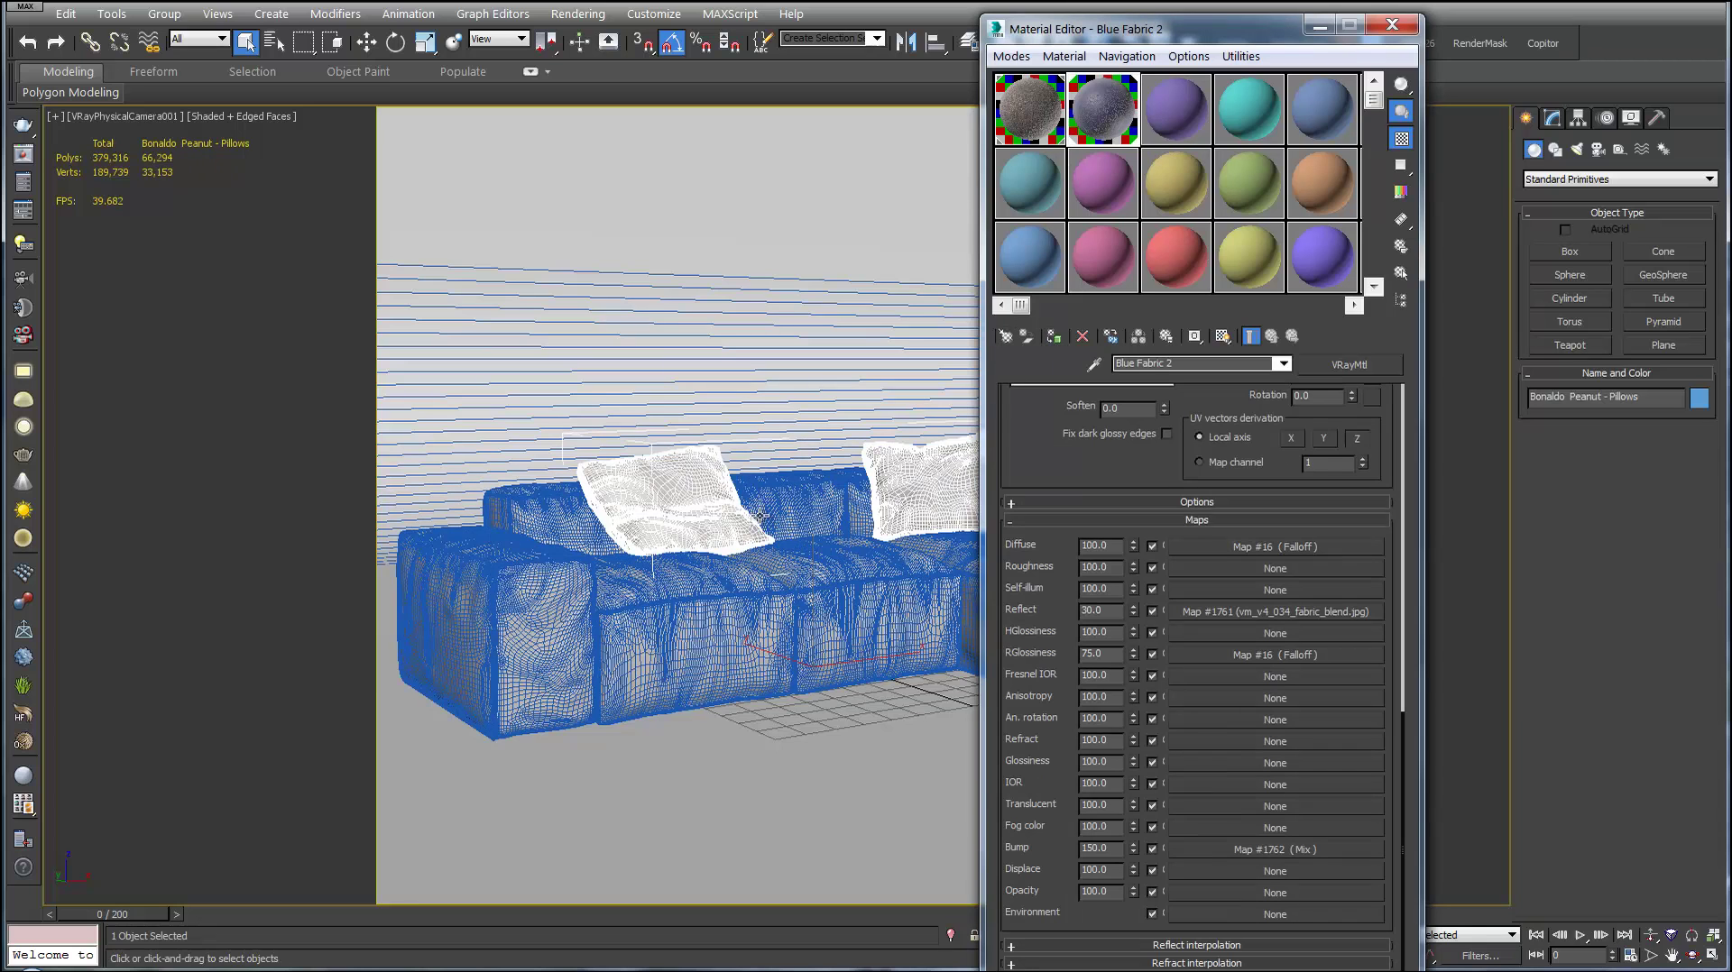
click(1392, 24)
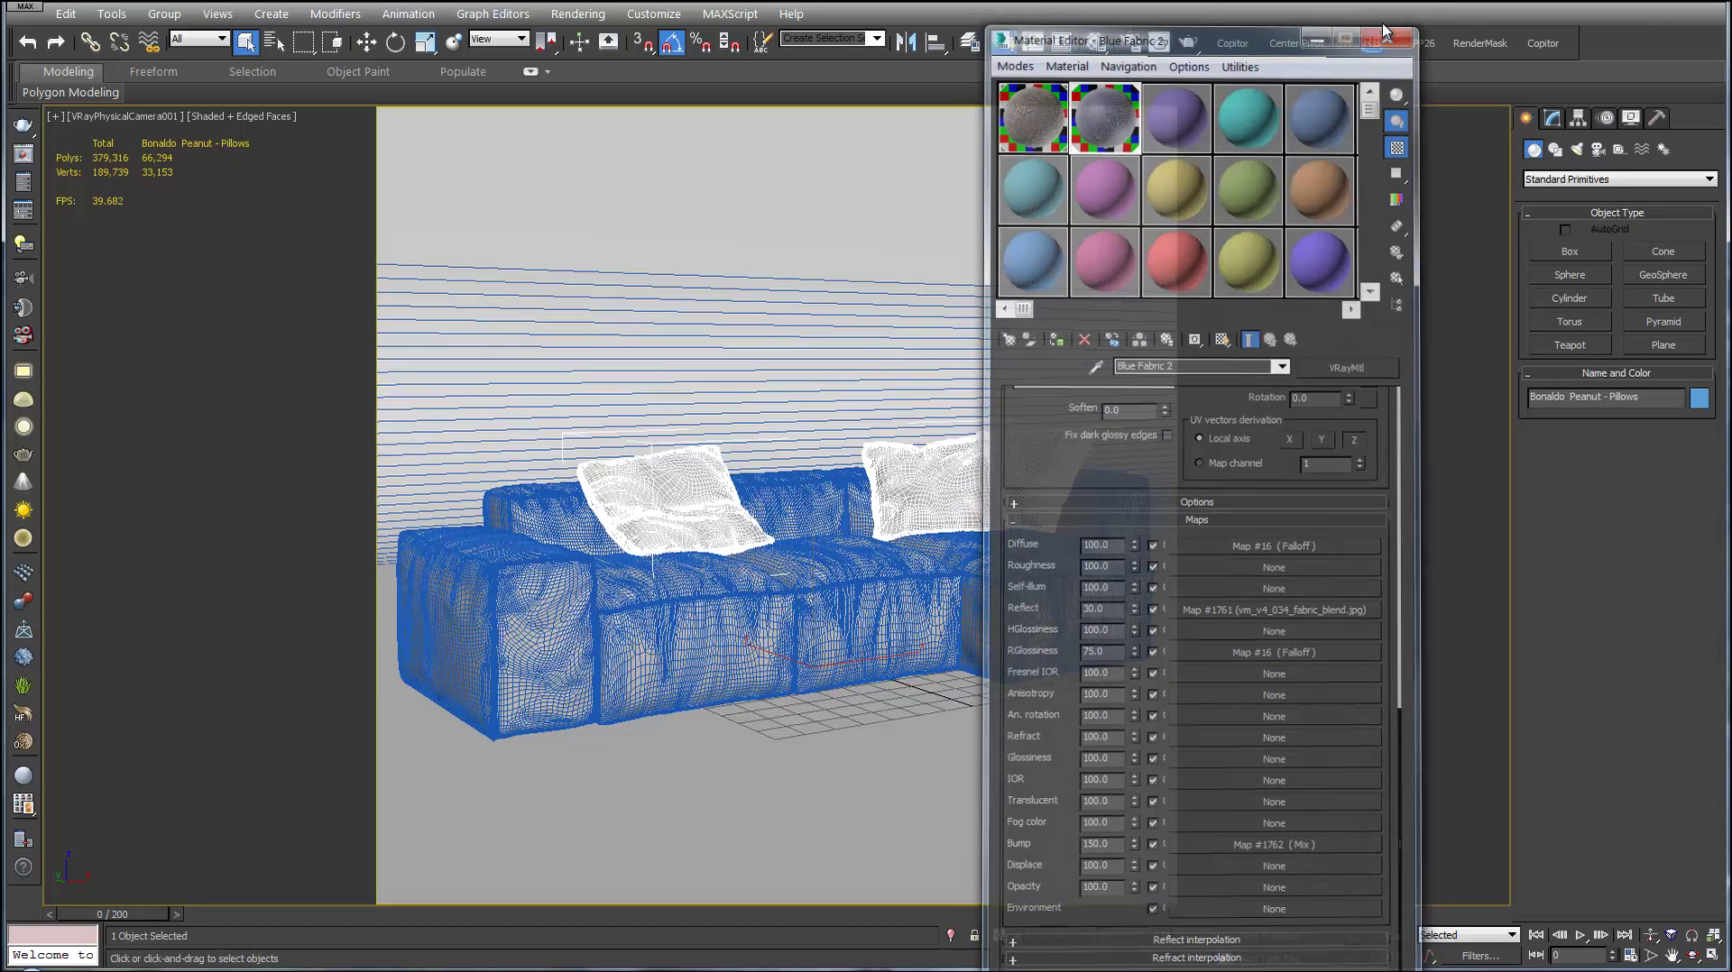
click(1183, 42)
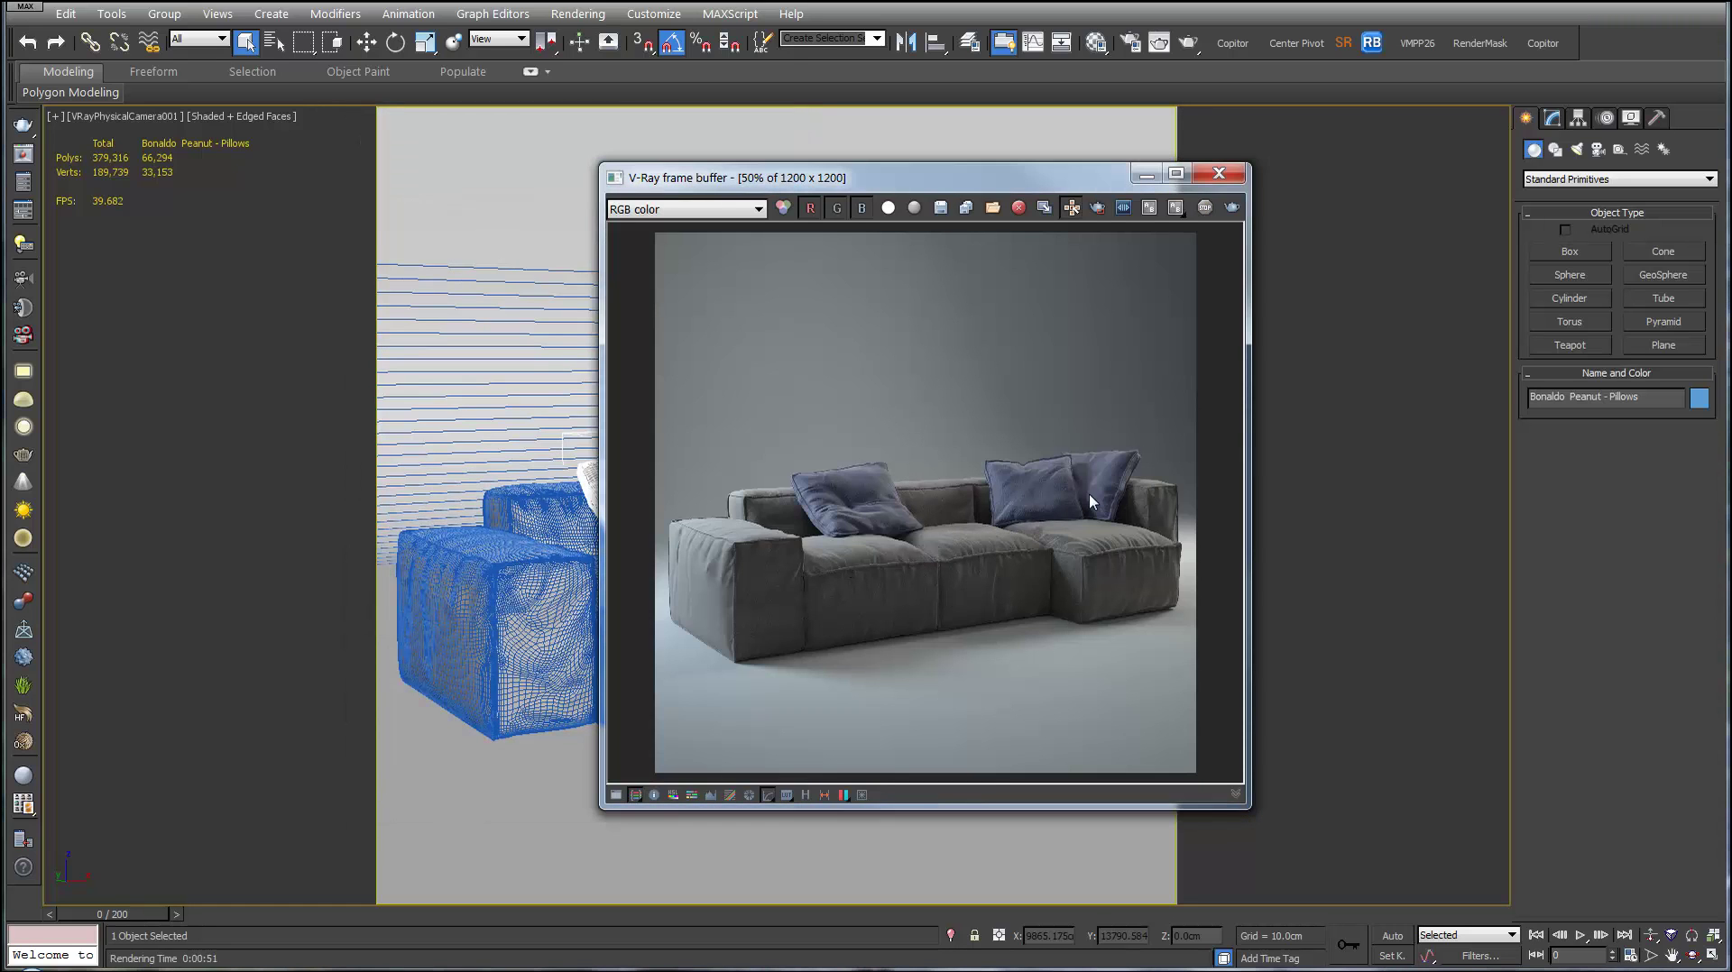
- Load the Studio - Final render preset with its categories and render the sofa again
click(1132, 55)
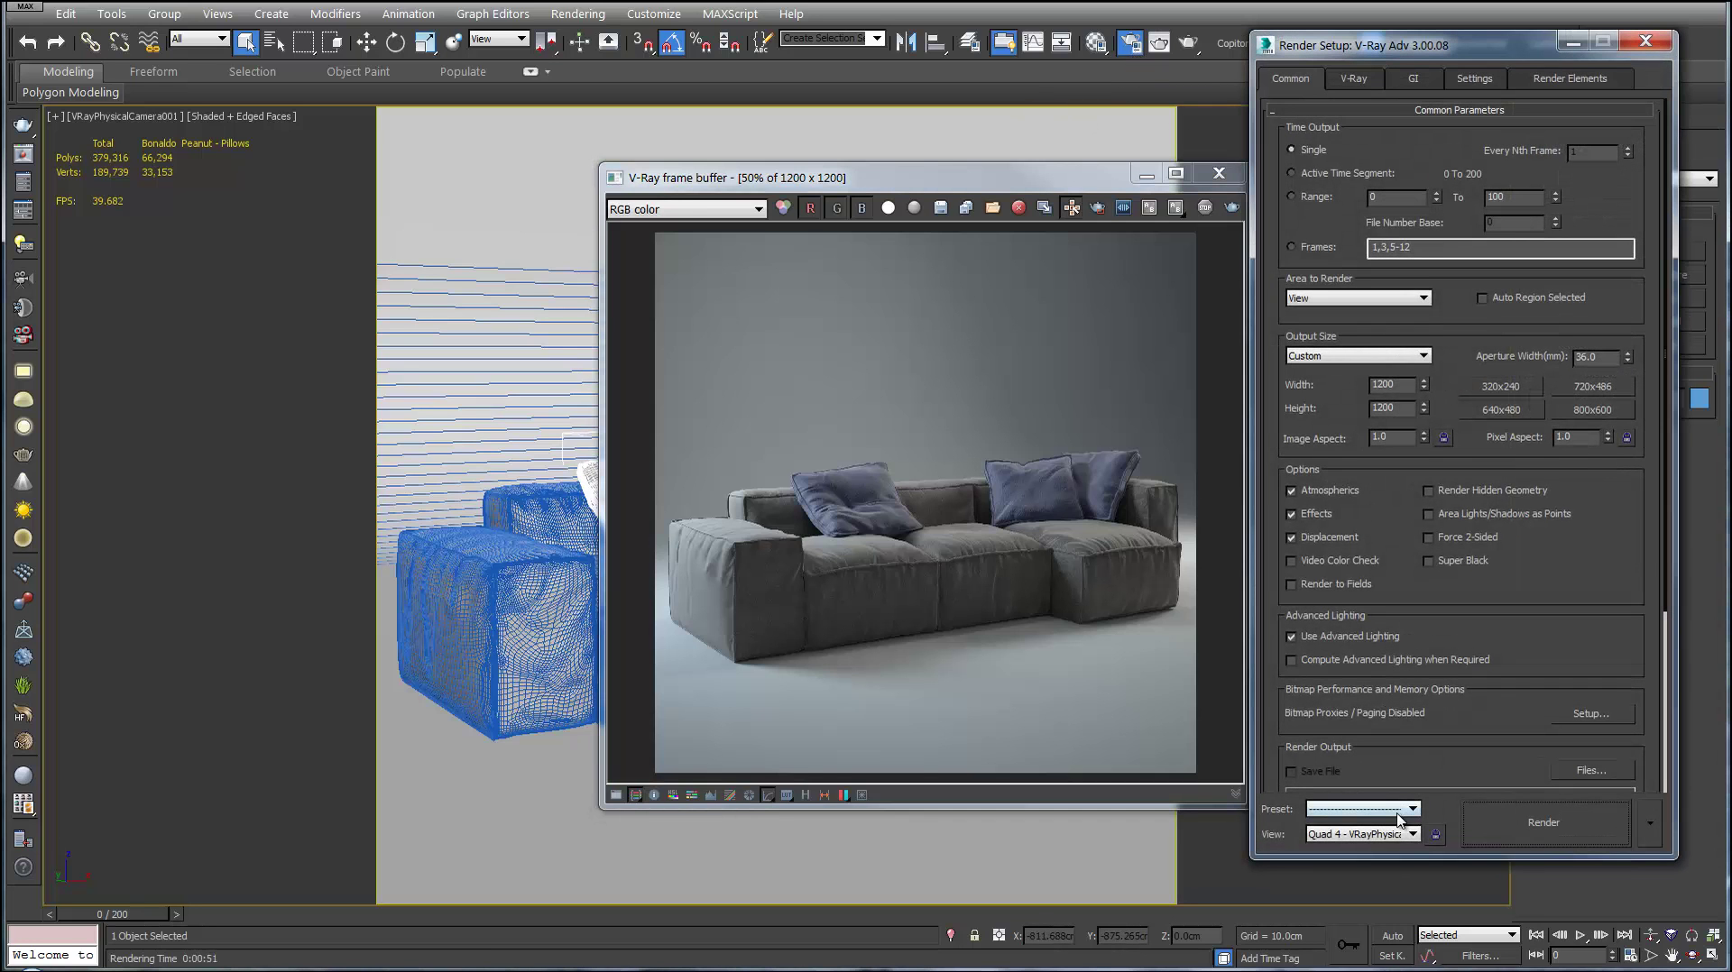
click(1399, 816)
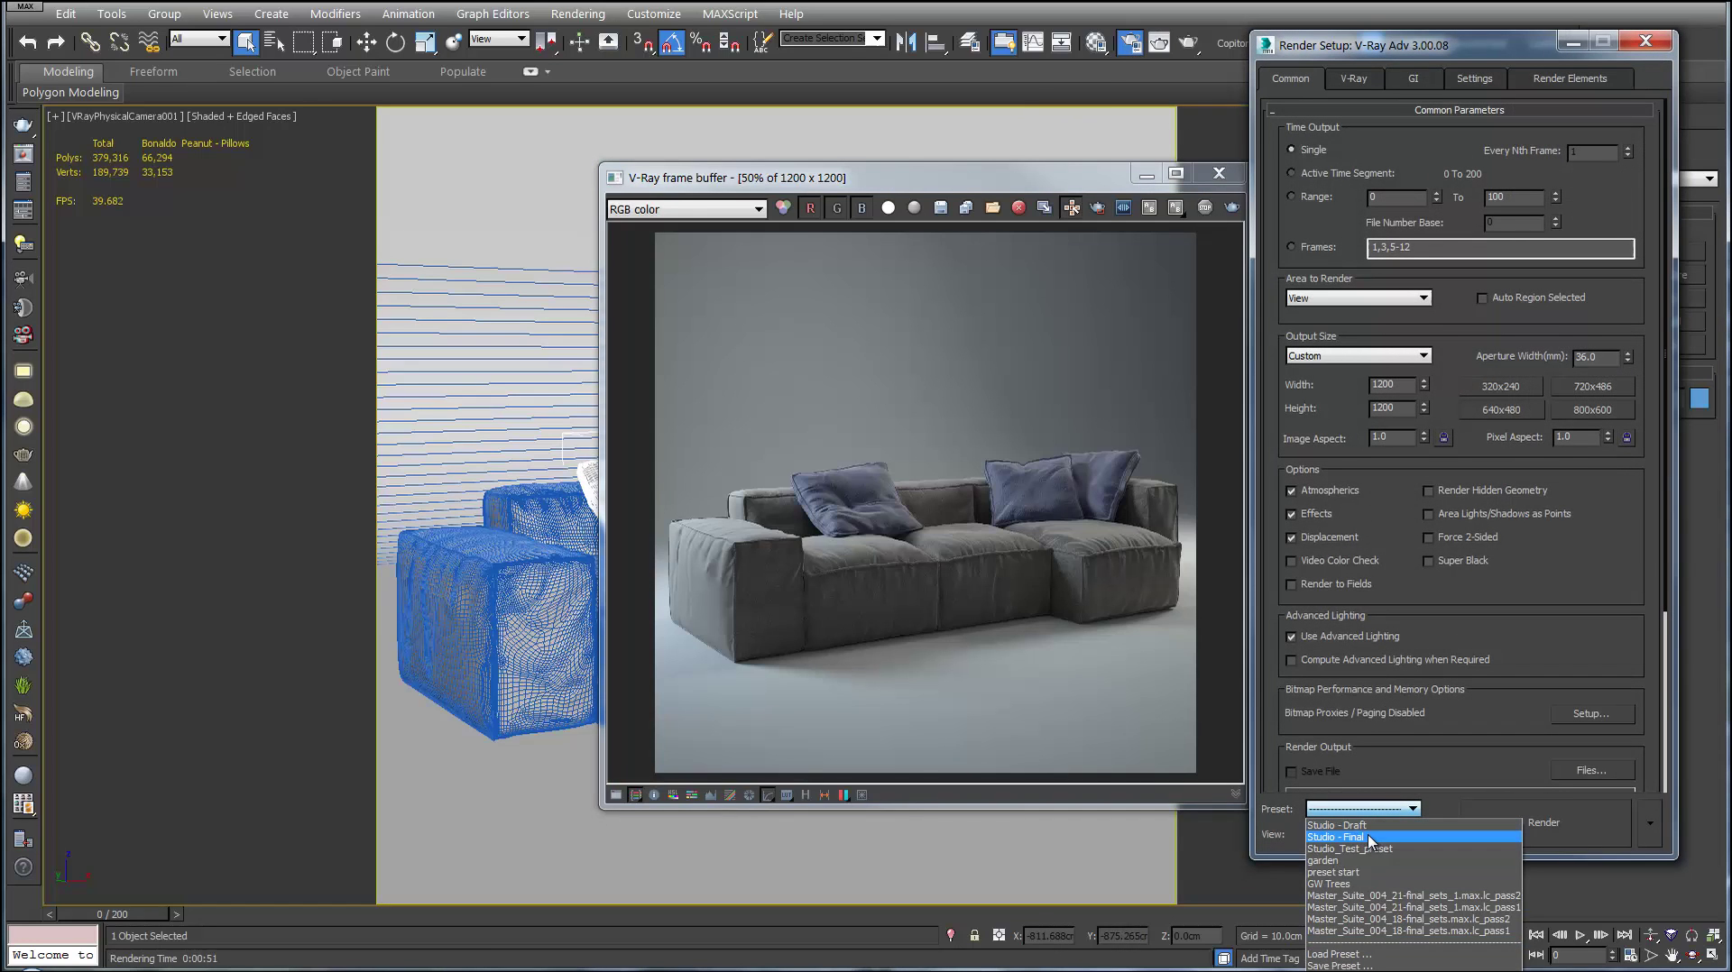
click(1370, 838)
click(1037, 839)
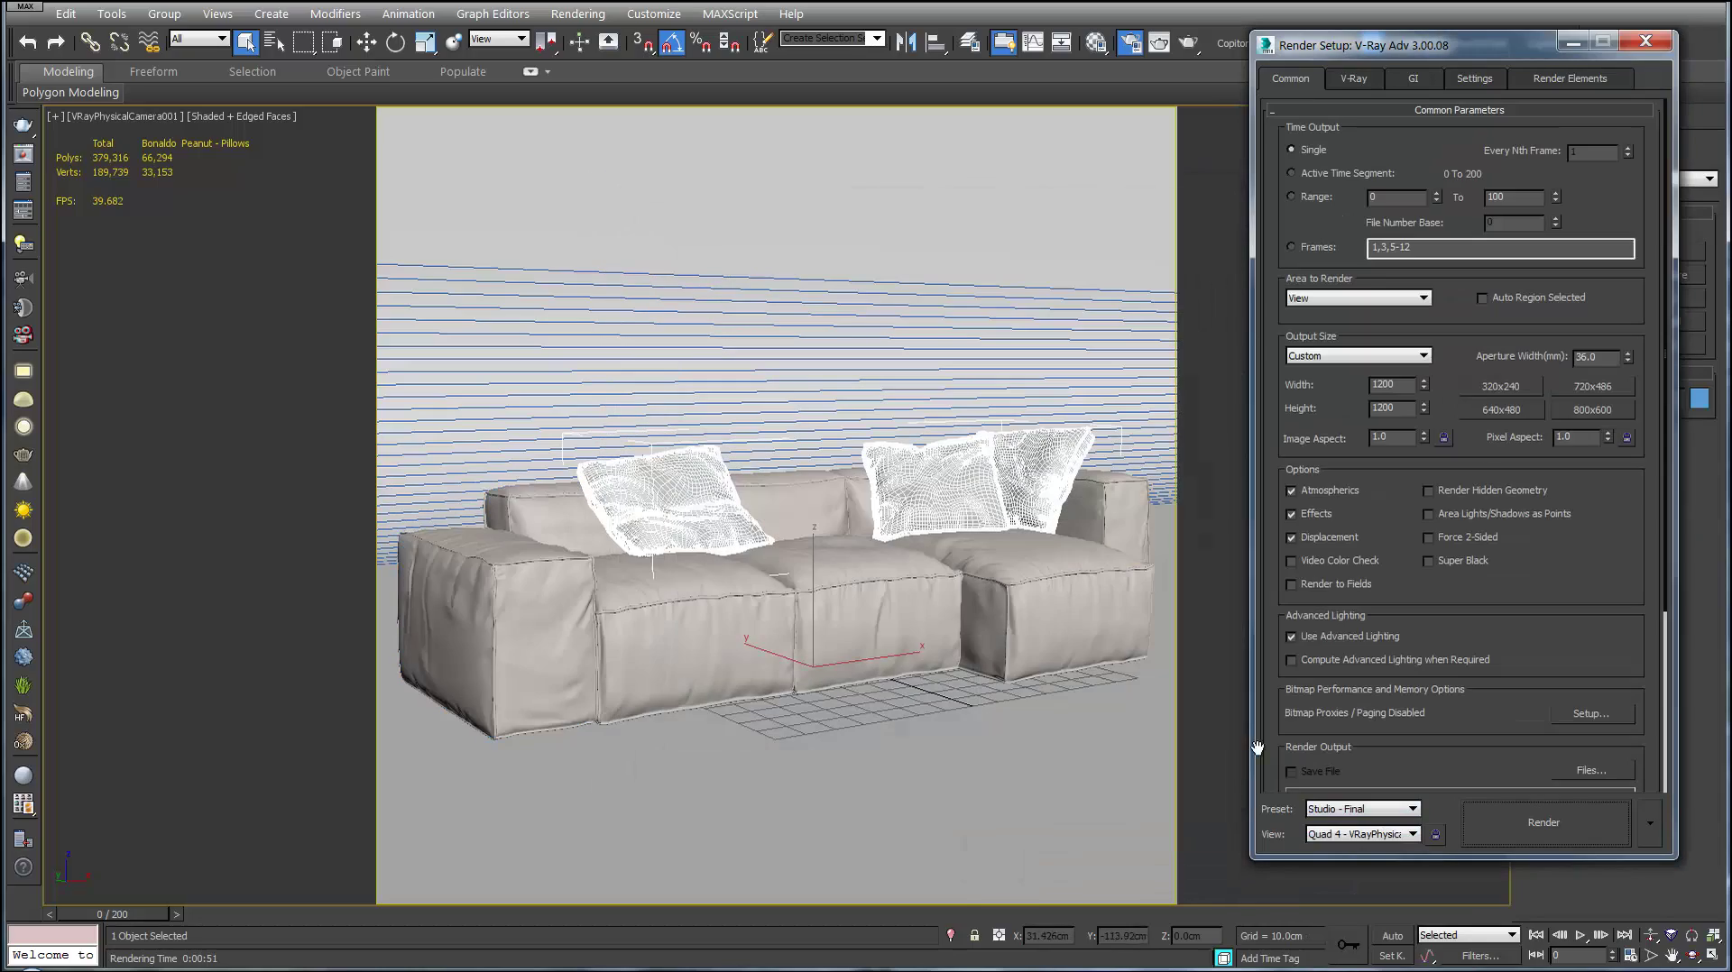
click(1577, 835)
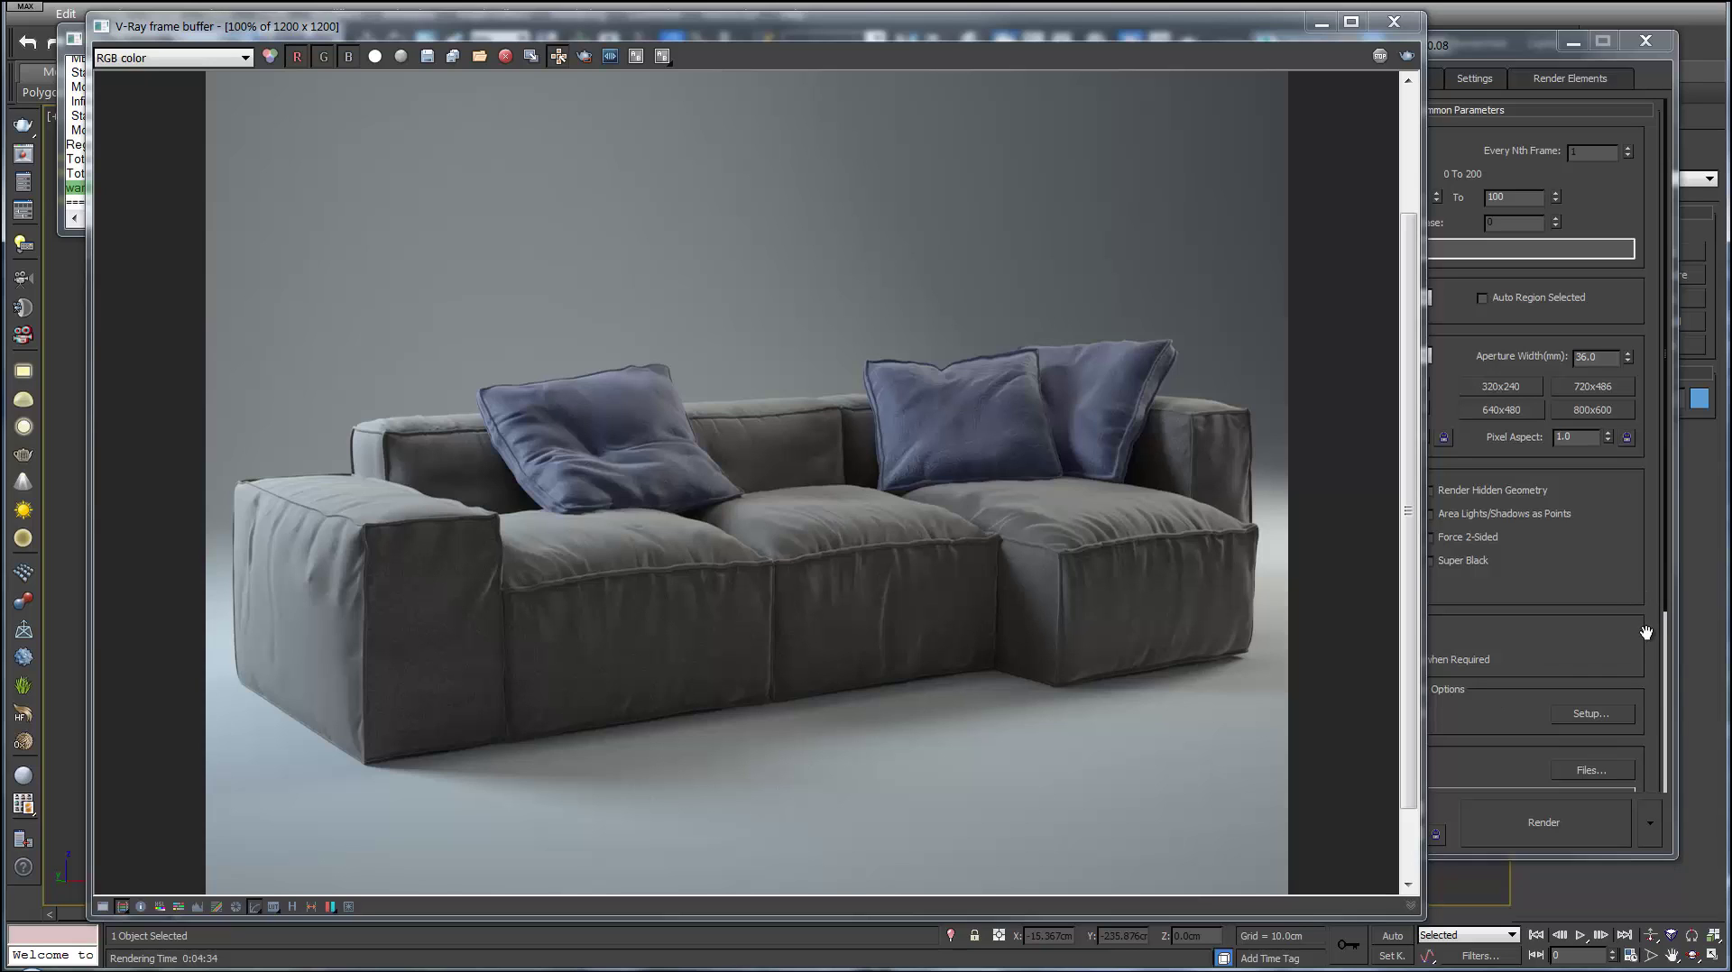
- Save the render as a JPEG named Sofa in the project's Output folder with gamma override 2.2 and quality 100
click(428, 57)
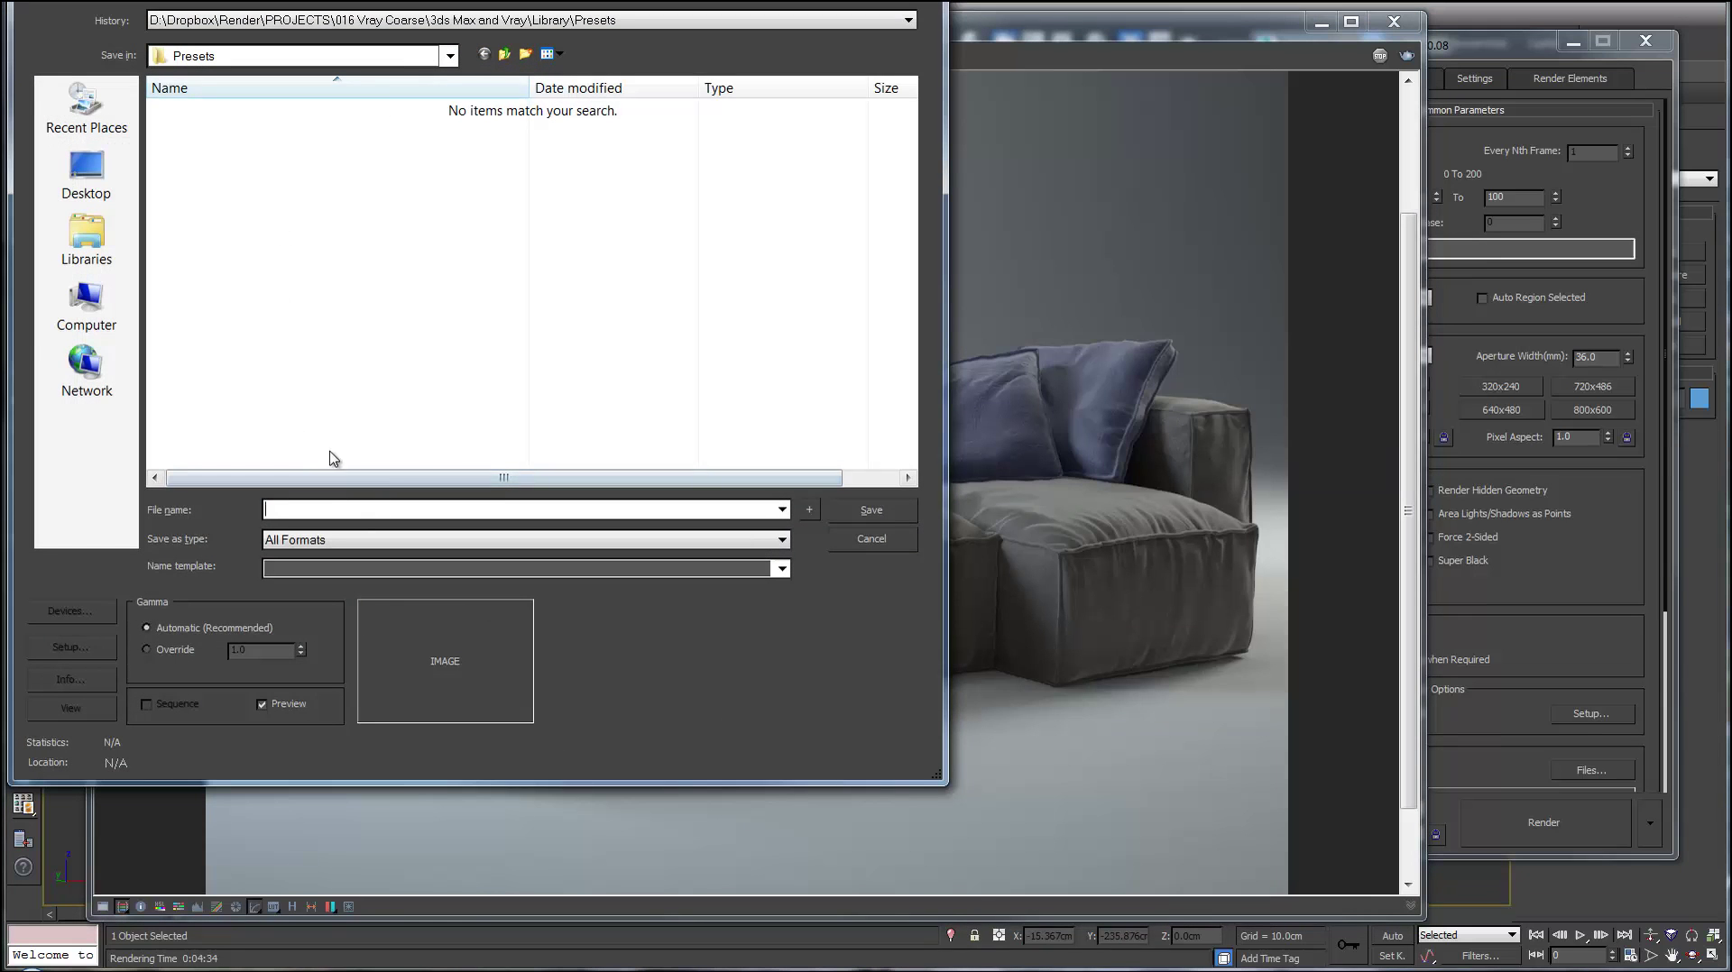
click(504, 54)
click(504, 54)
double_click(251, 135)
click(172, 650)
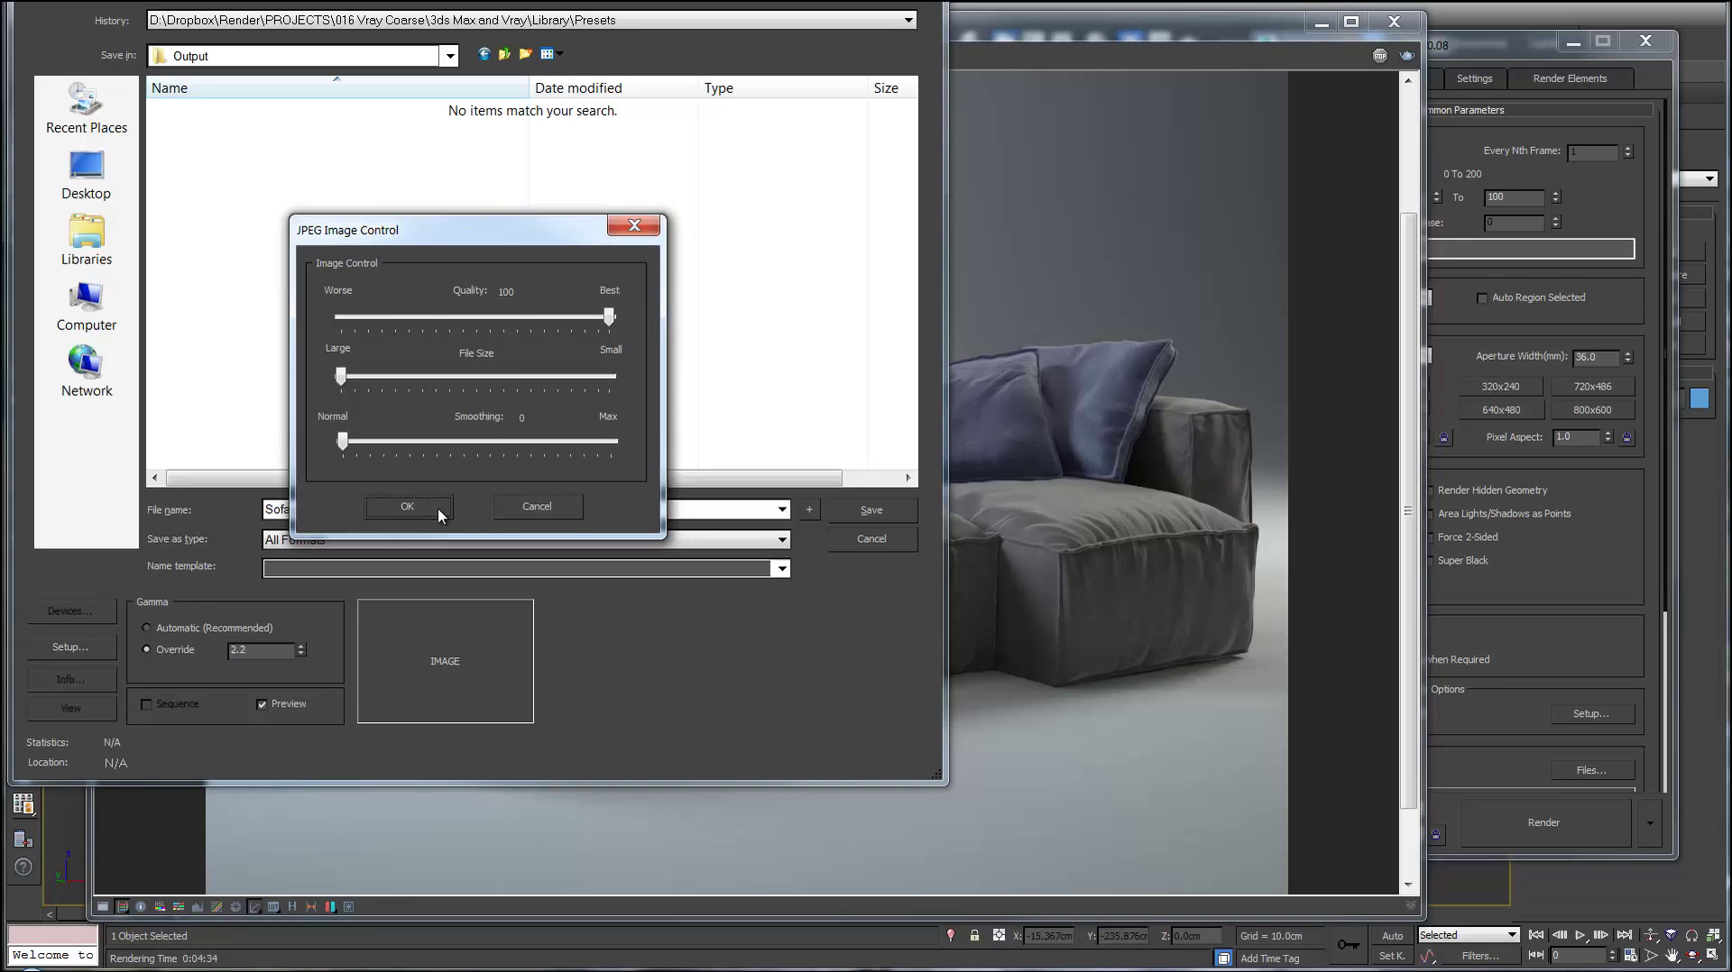
click(437, 507)
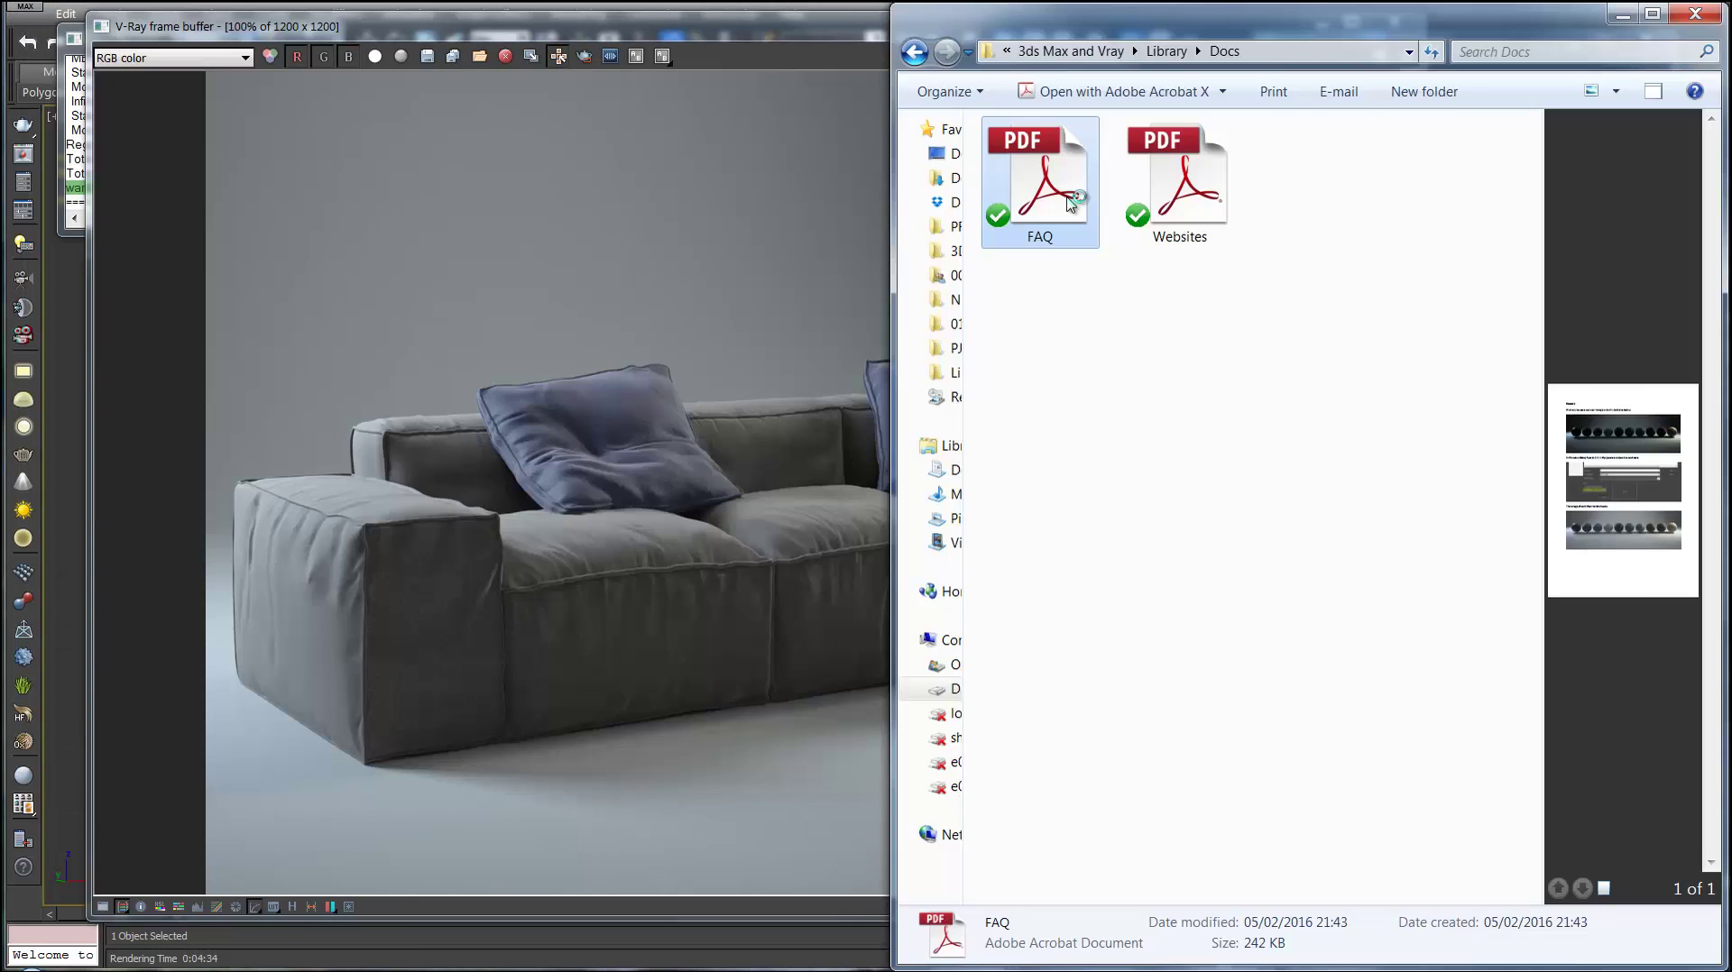
- Switch to Adobe Acrobat by opening the FAQ PDF from the library's Docs folder, read its gamma instructions, and close it
double_click(1025, 176)
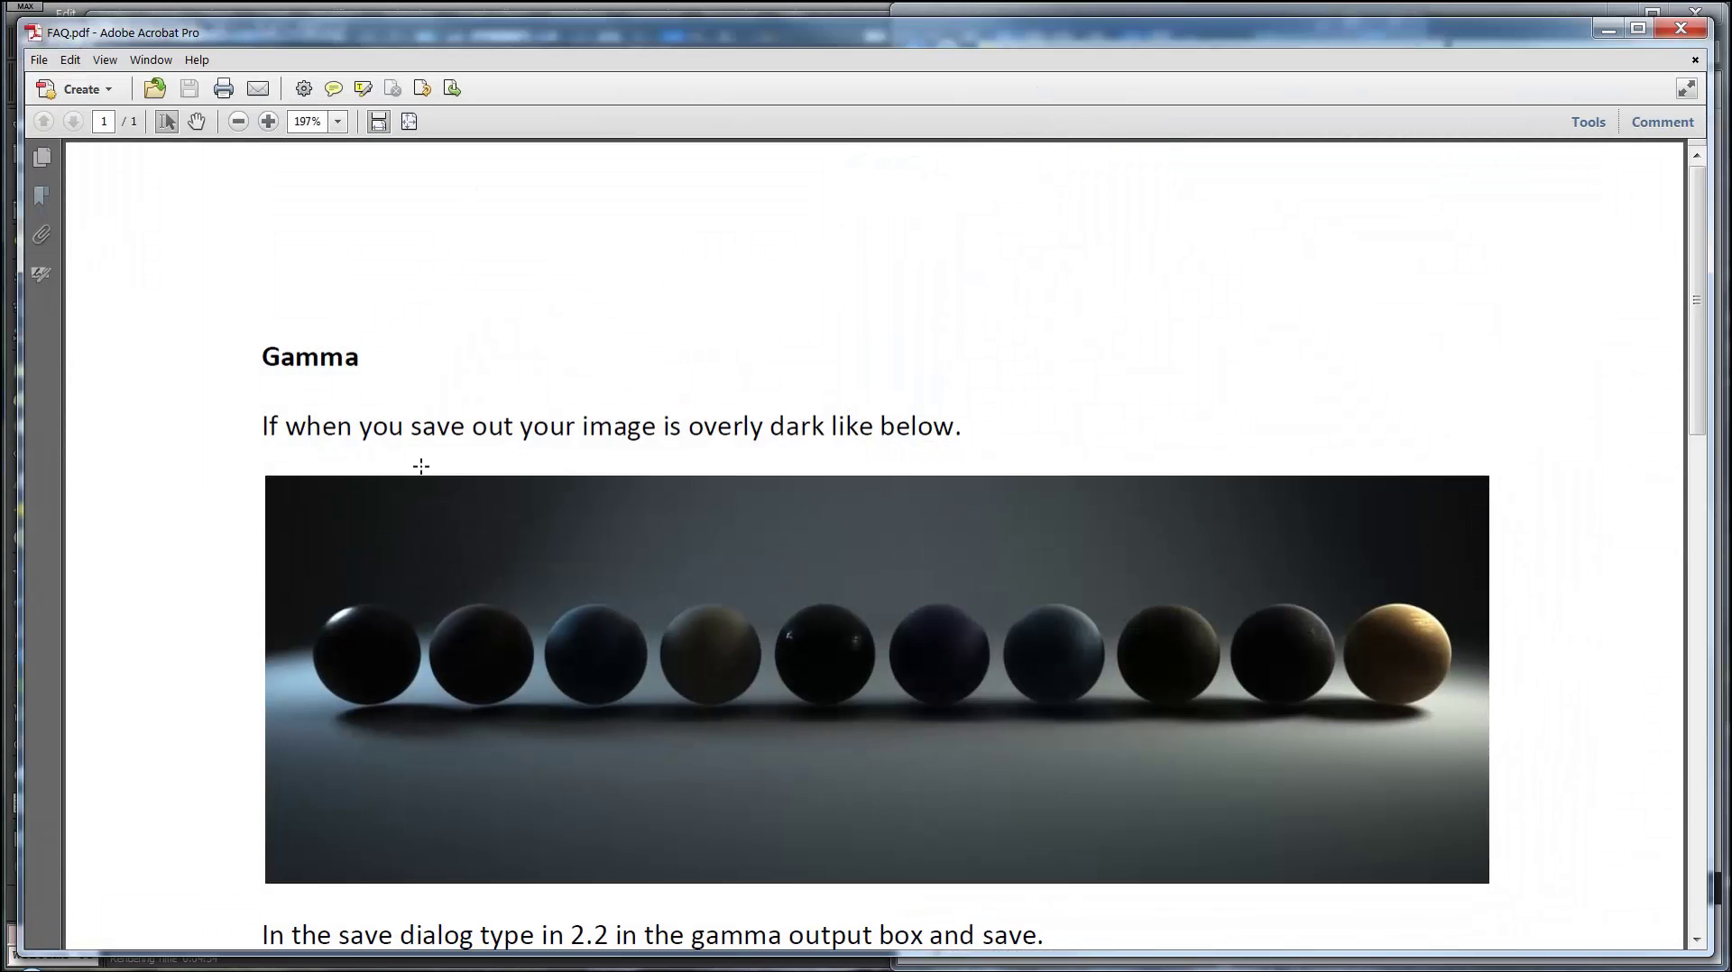
scroll(373, 472, down, 4)
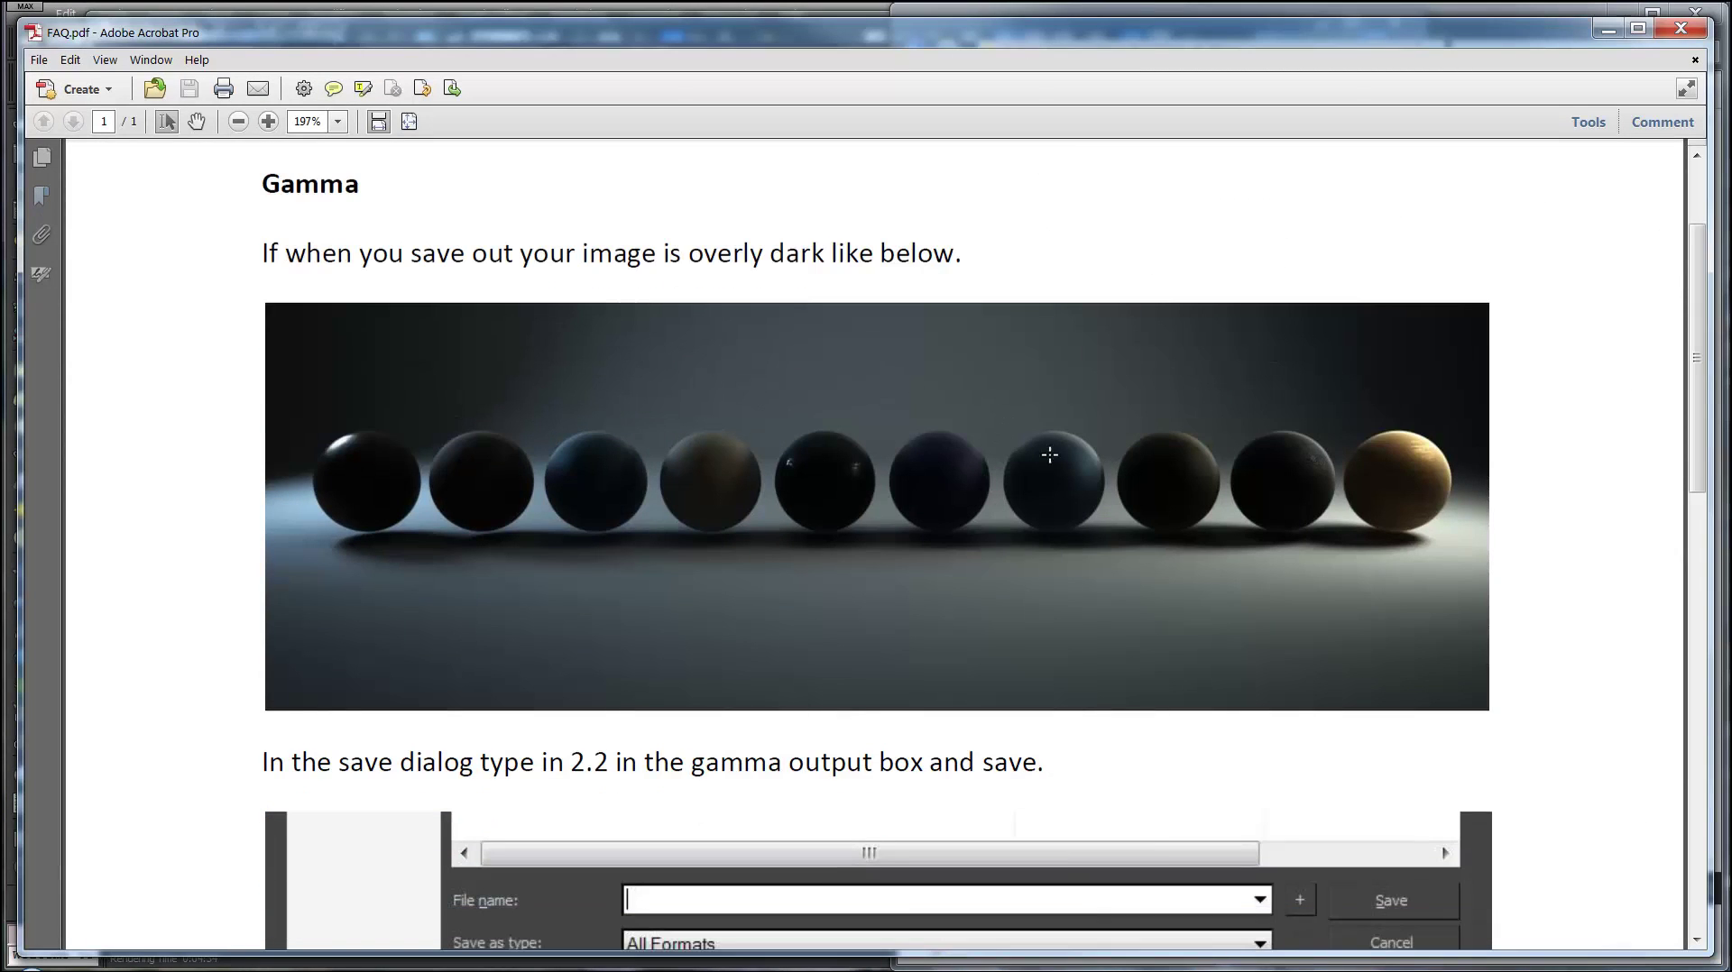
scroll(781, 533, down, 18)
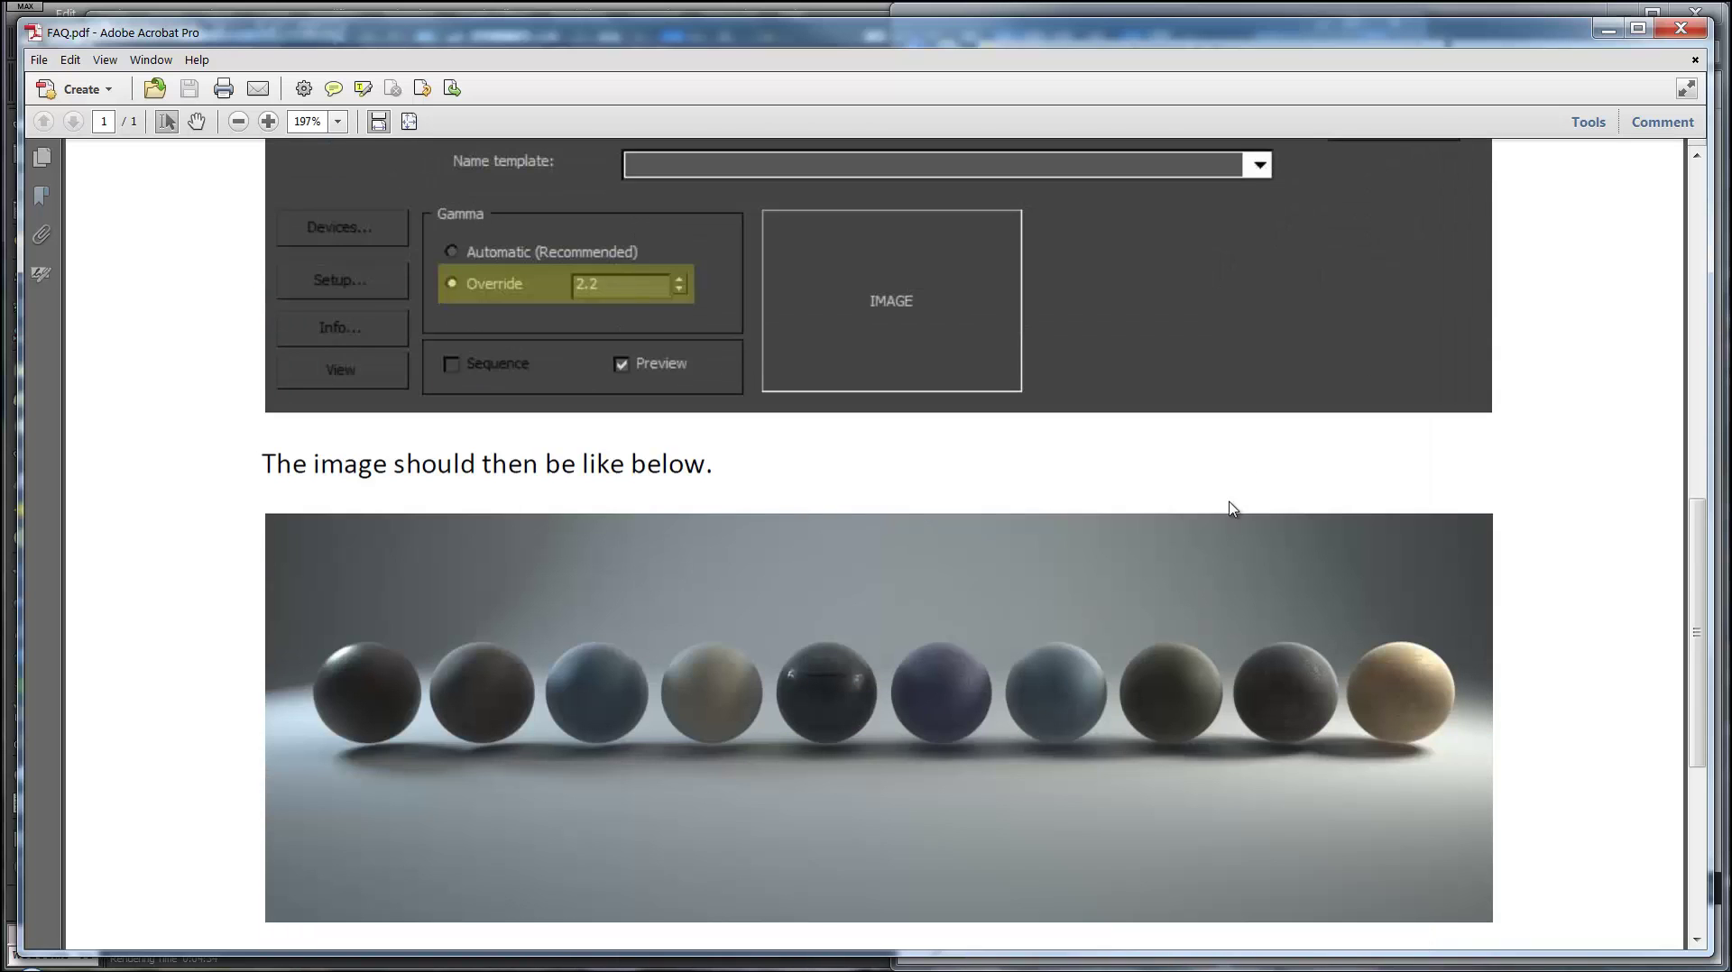
click(1680, 28)
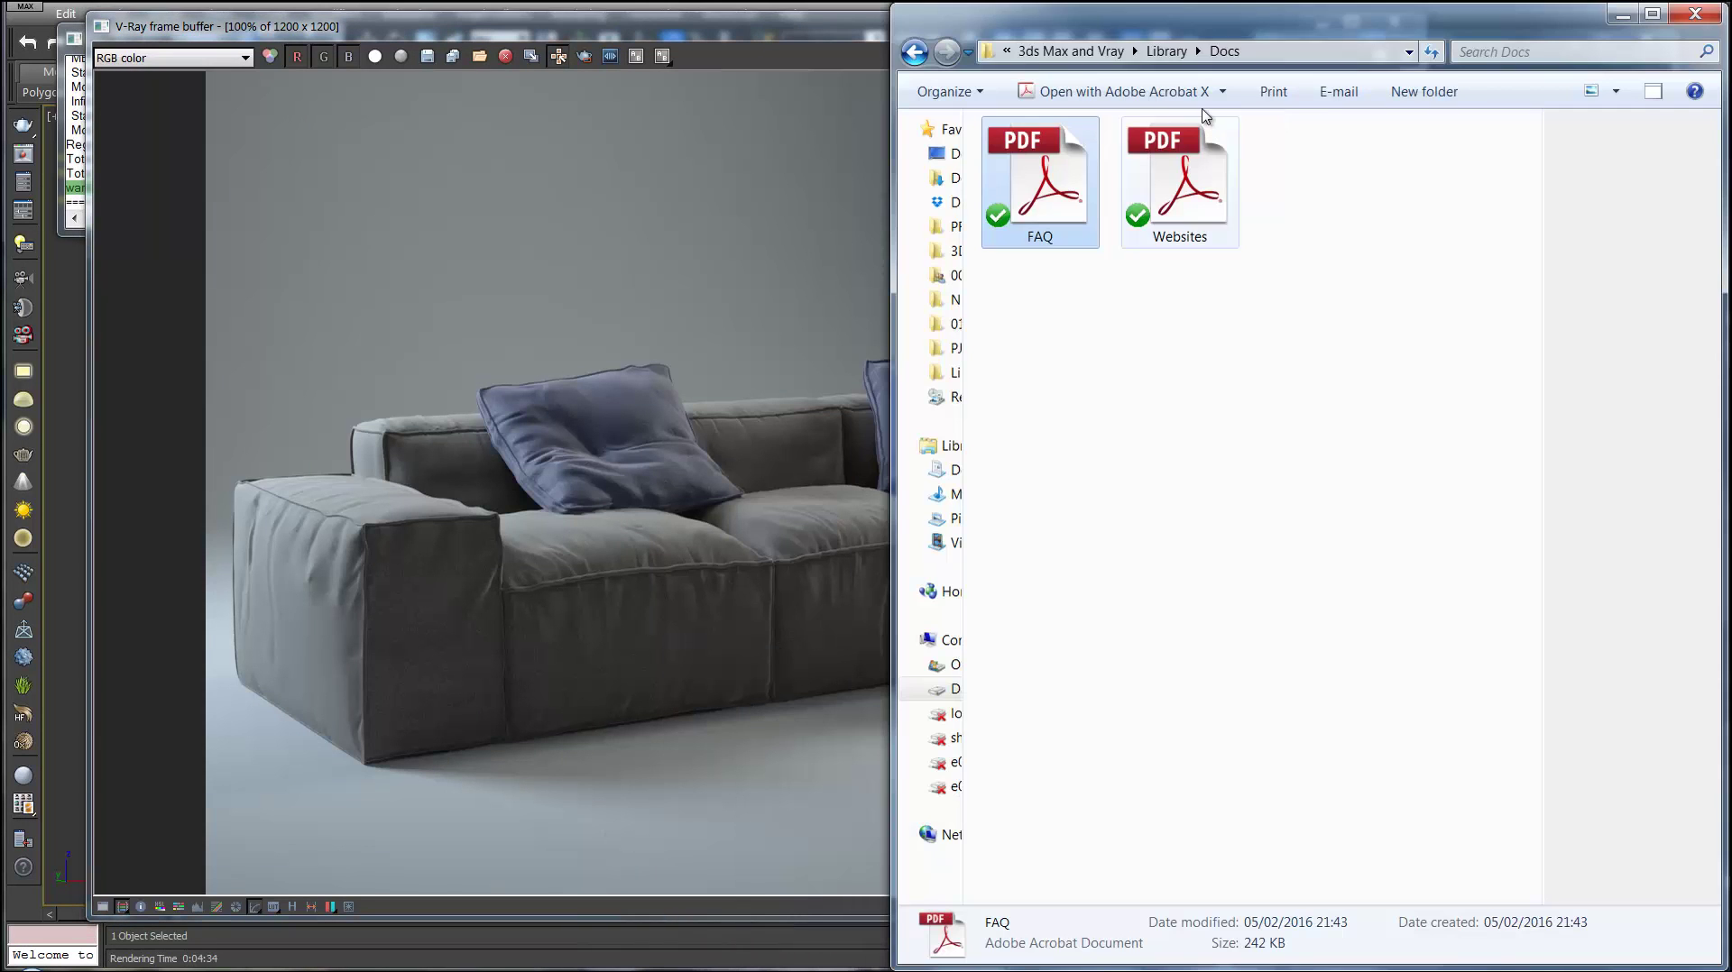
- Open the saved Sofa image from the project's Output folder, examine it, and close the image viewer
click(1071, 52)
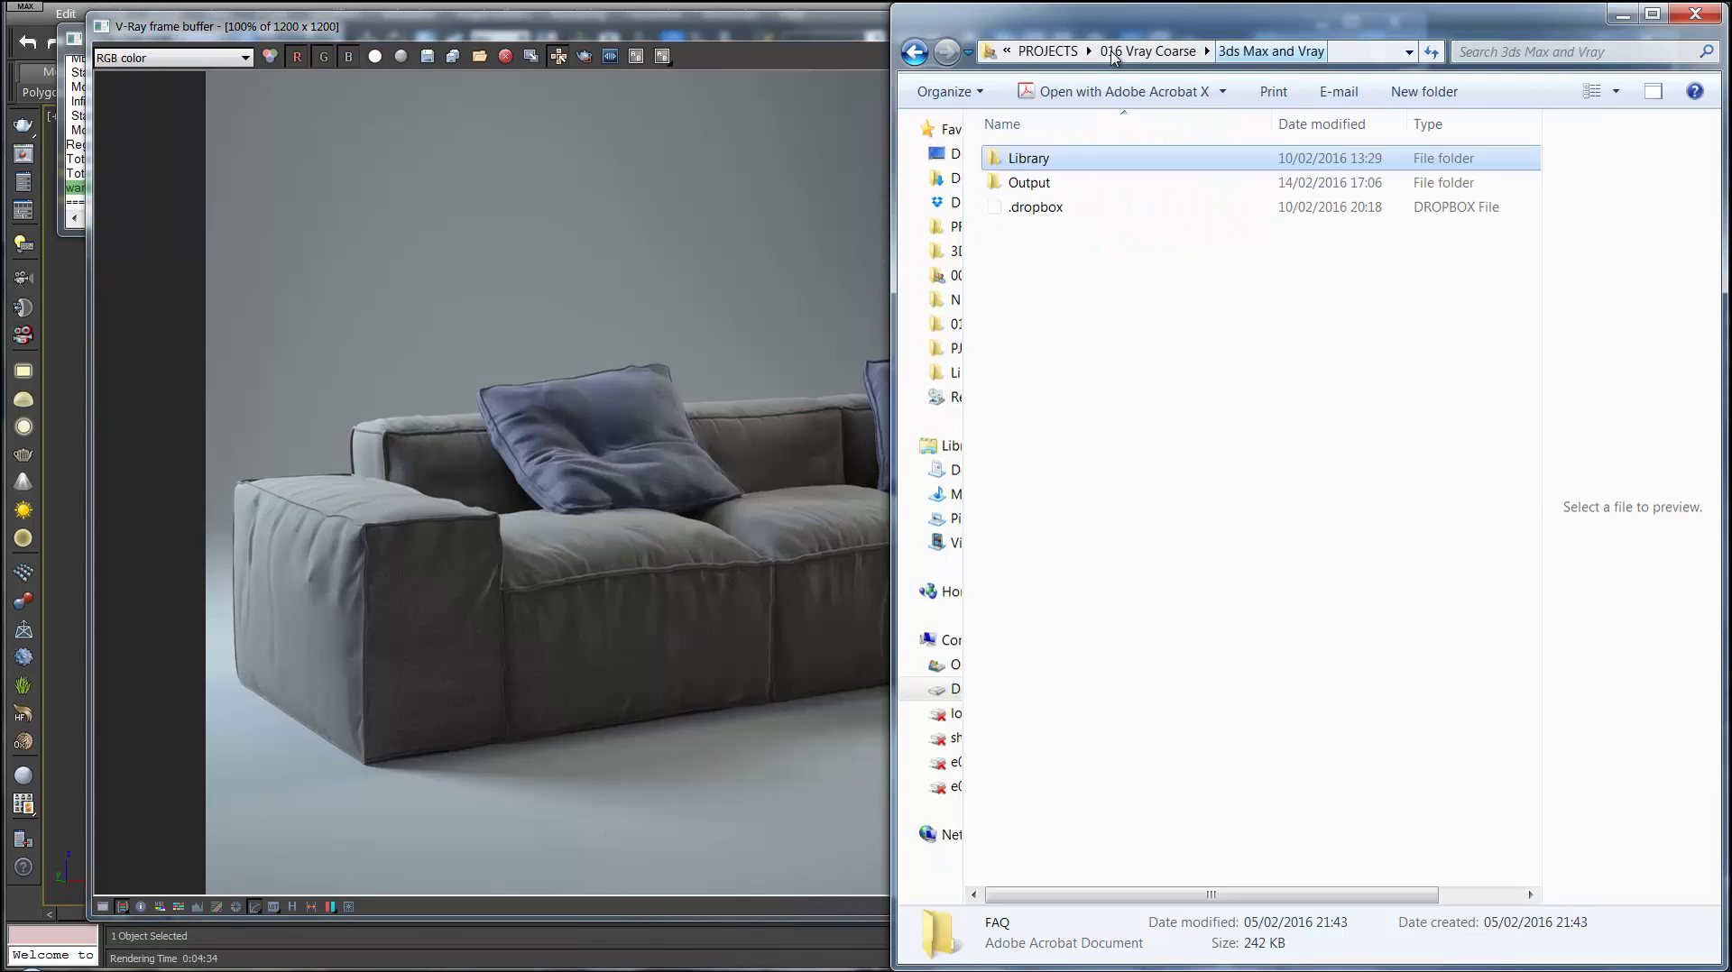
double_click(1084, 182)
double_click(1082, 176)
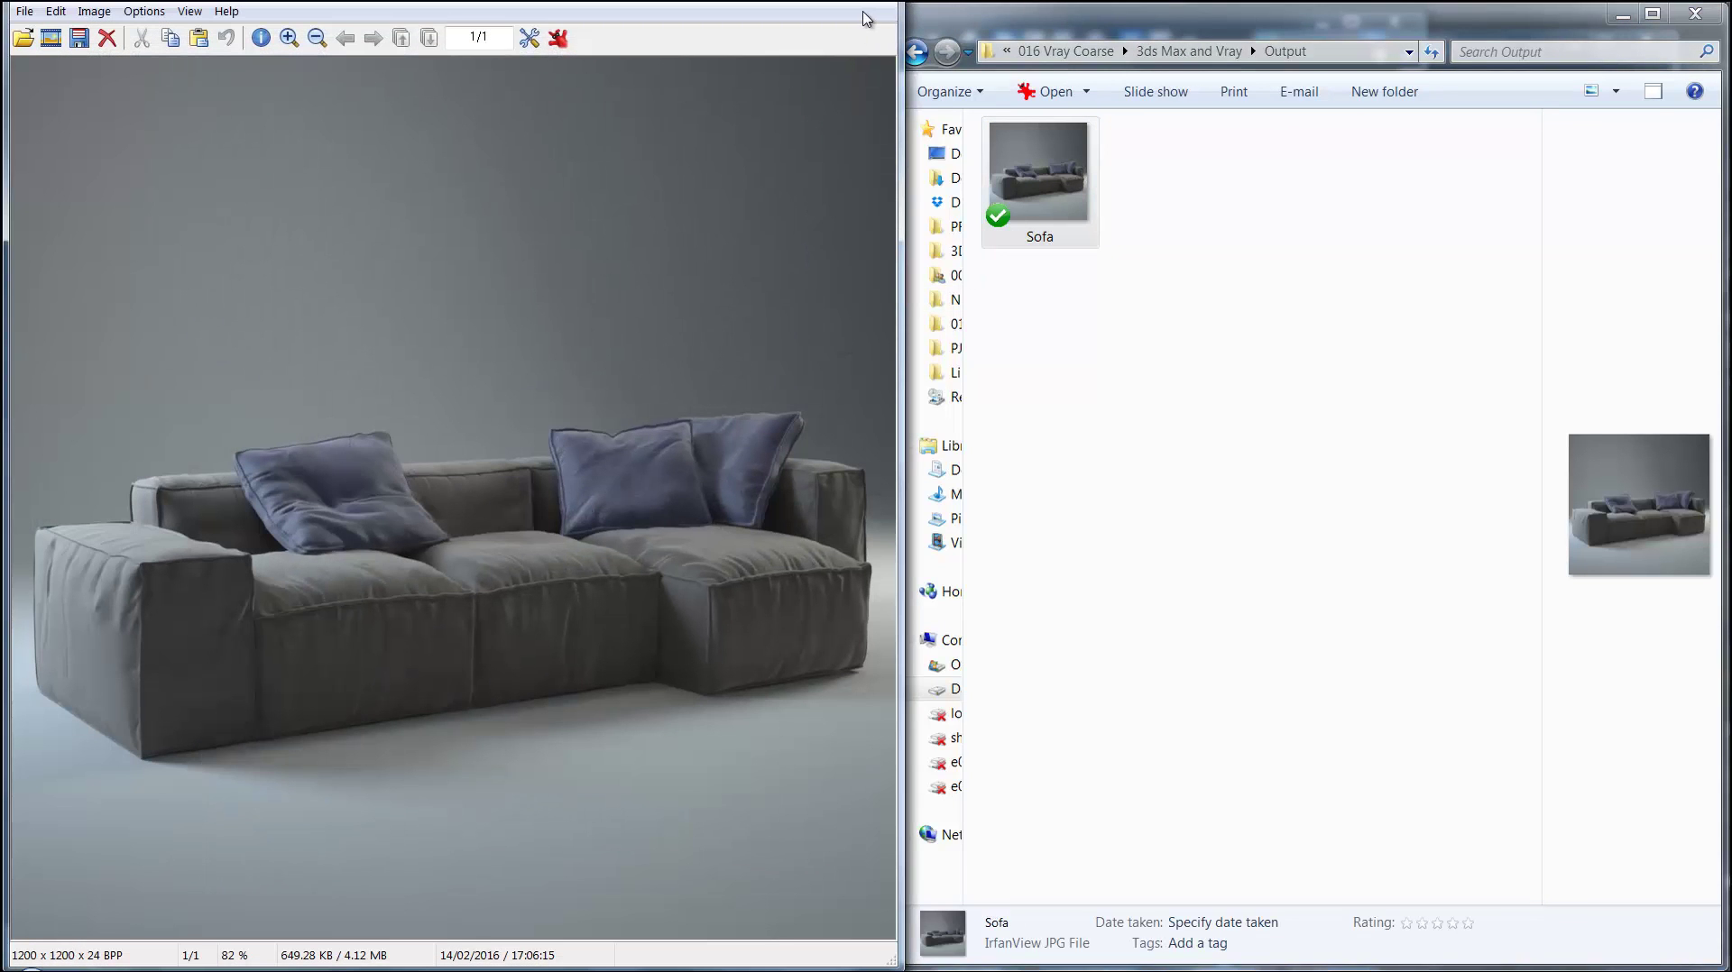
key(Escape)
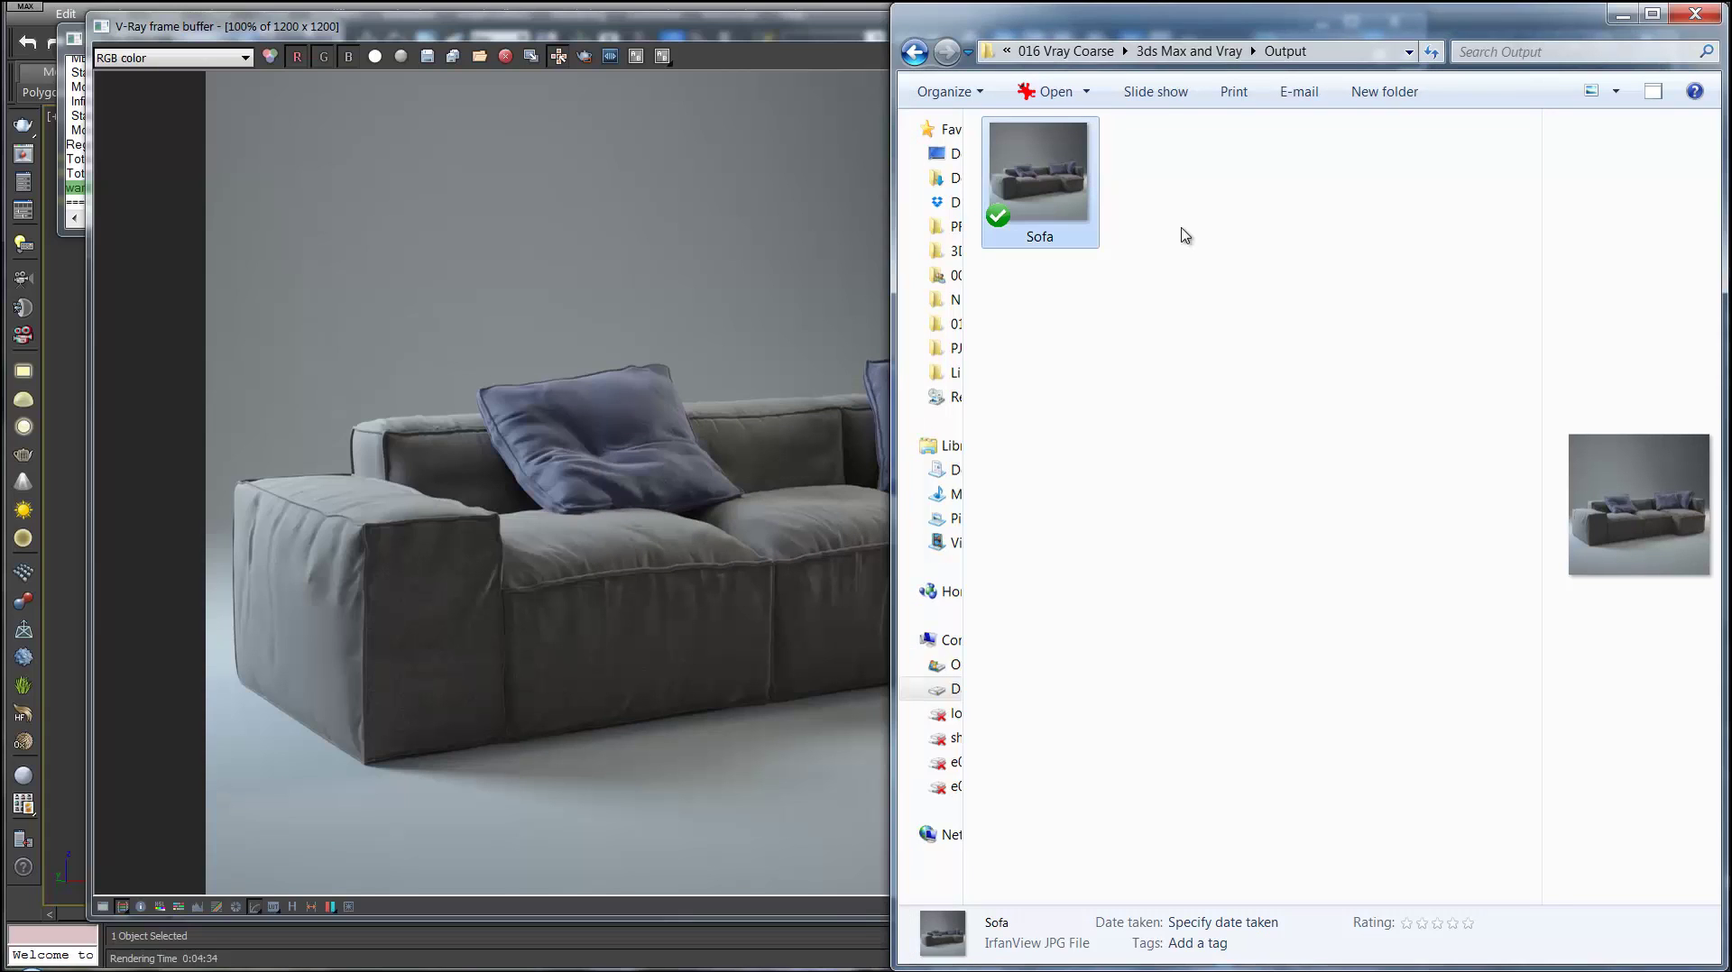